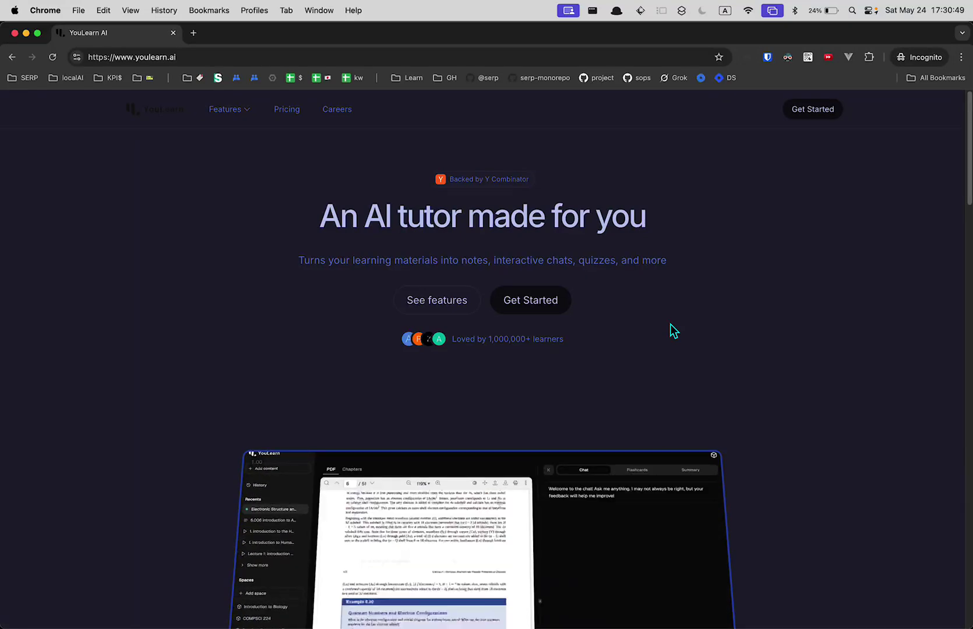
# Scroll the YouLearn homepage past the demo, feature cards and testimonials to the footer
pyautogui.scroll(-3, 682, 314)
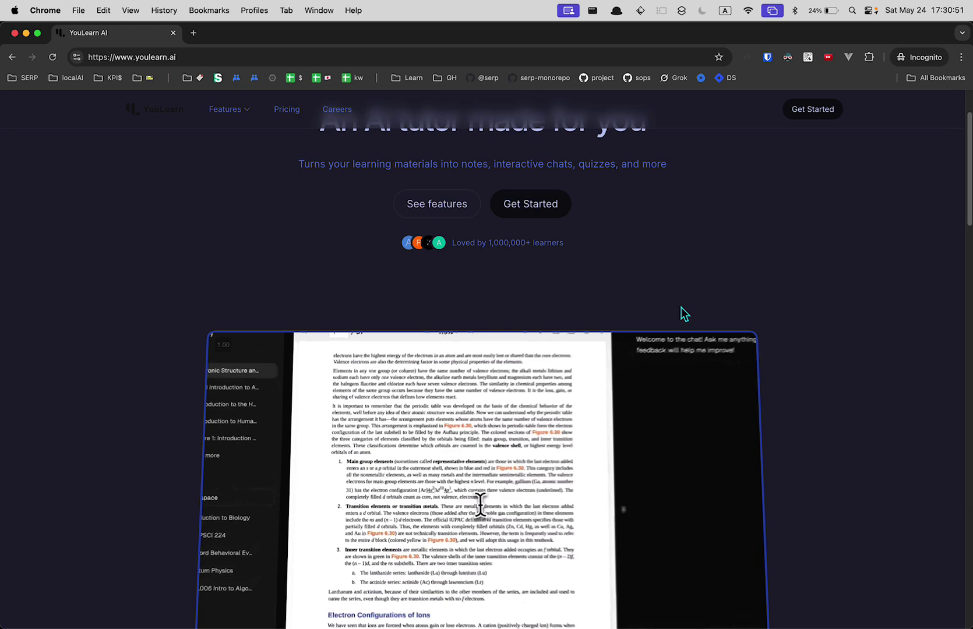
pyautogui.scroll(-3, 683, 315)
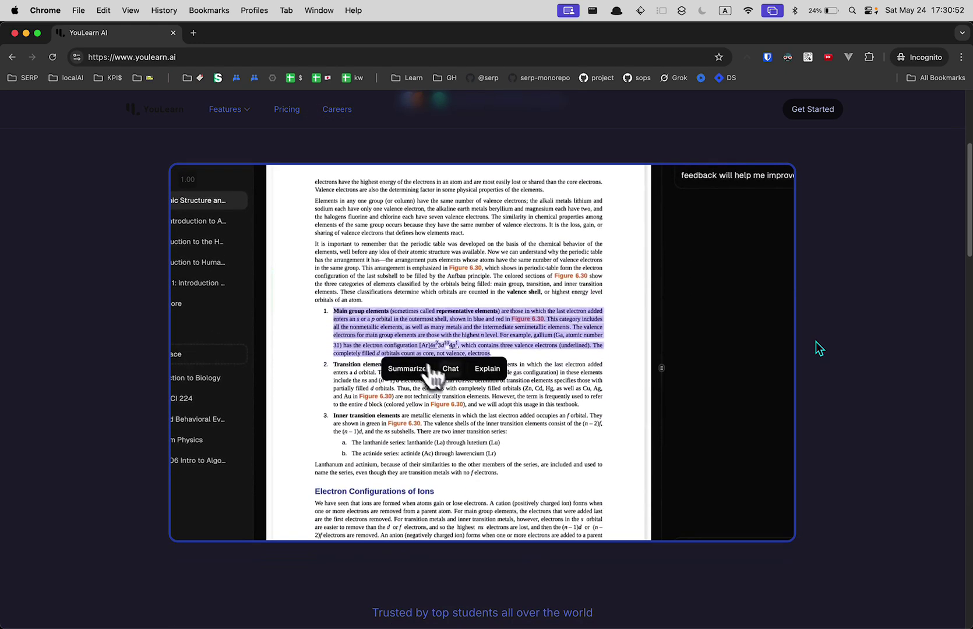
pyautogui.scroll(-5, 816, 342)
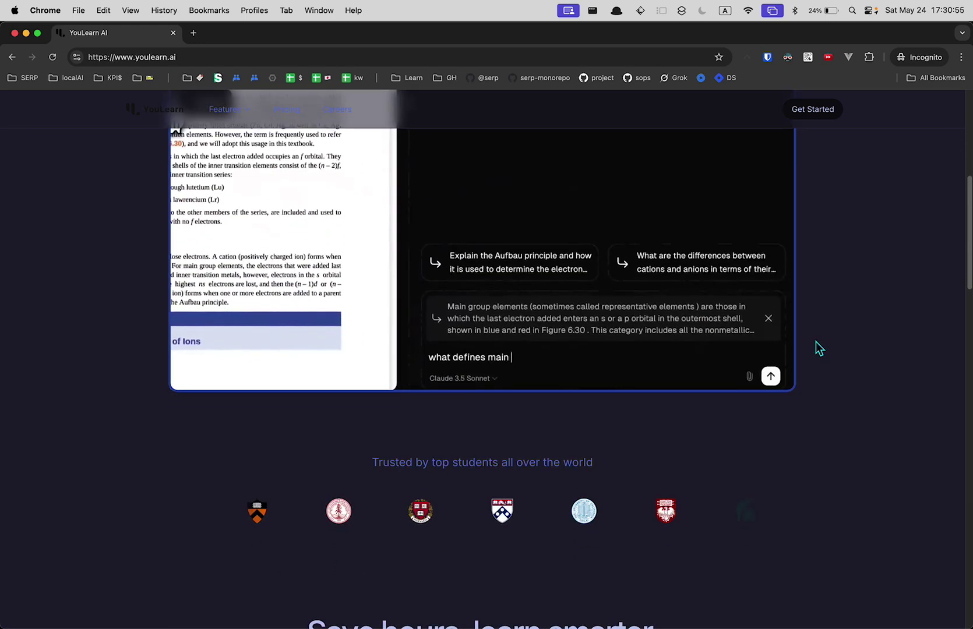
pyautogui.scroll(-8, 815, 342)
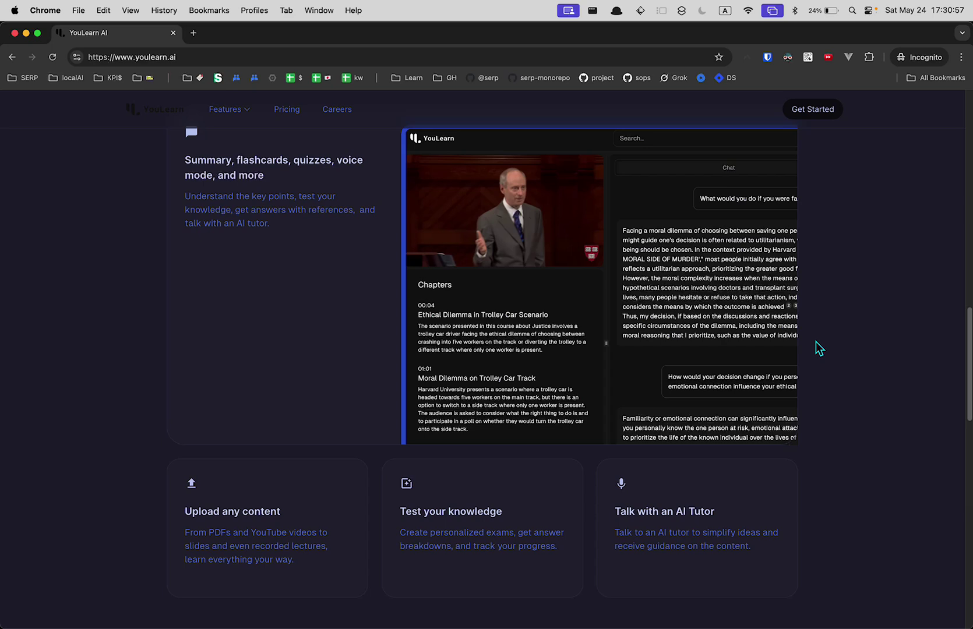
pyautogui.scroll(-4, 815, 342)
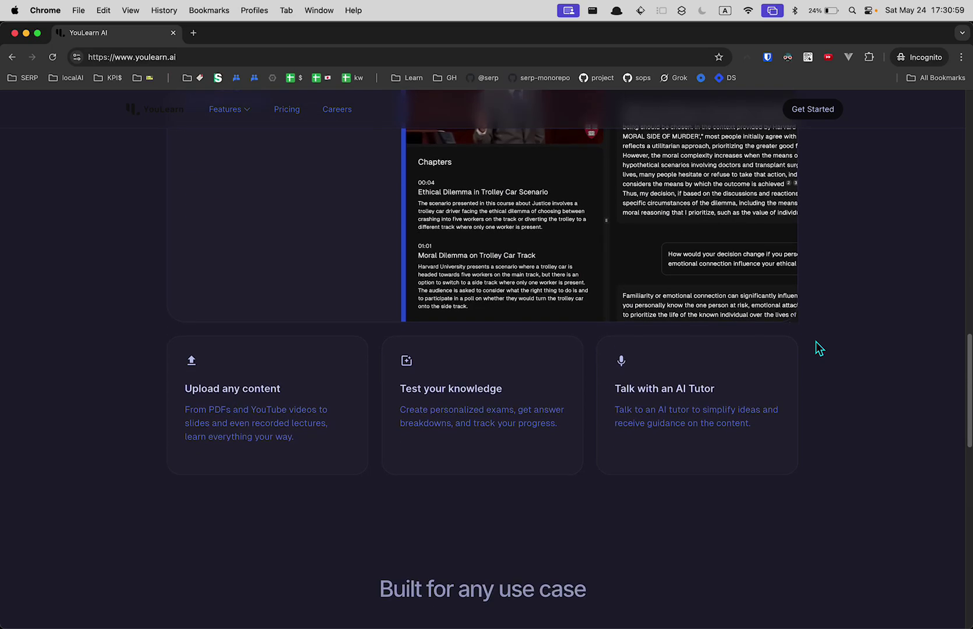
pyautogui.scroll(-15, 815, 341)
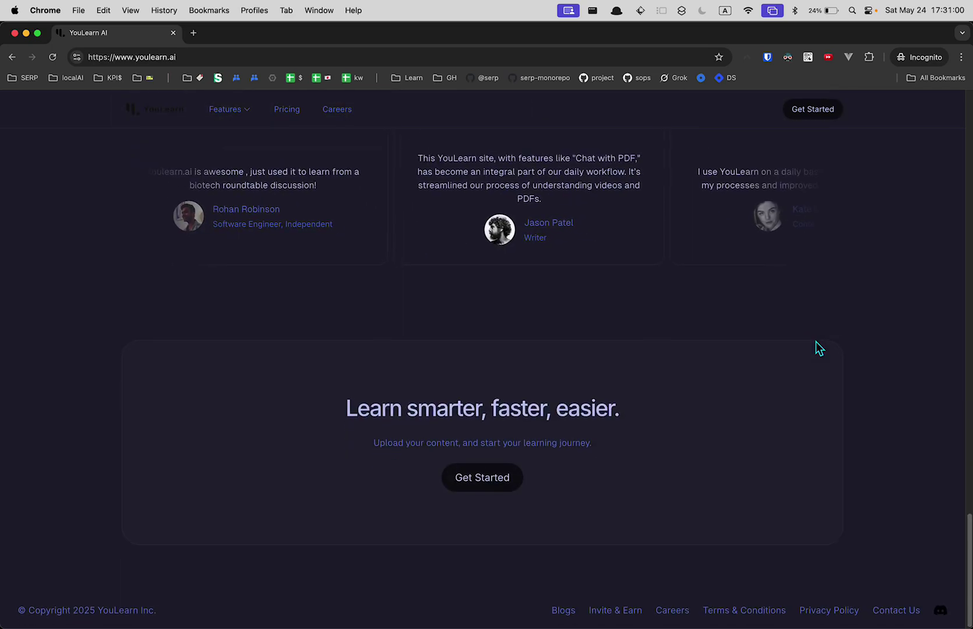
# From the dashboard, paste the linting video's YouTube URL as new learning content
pyautogui.click(813, 109)
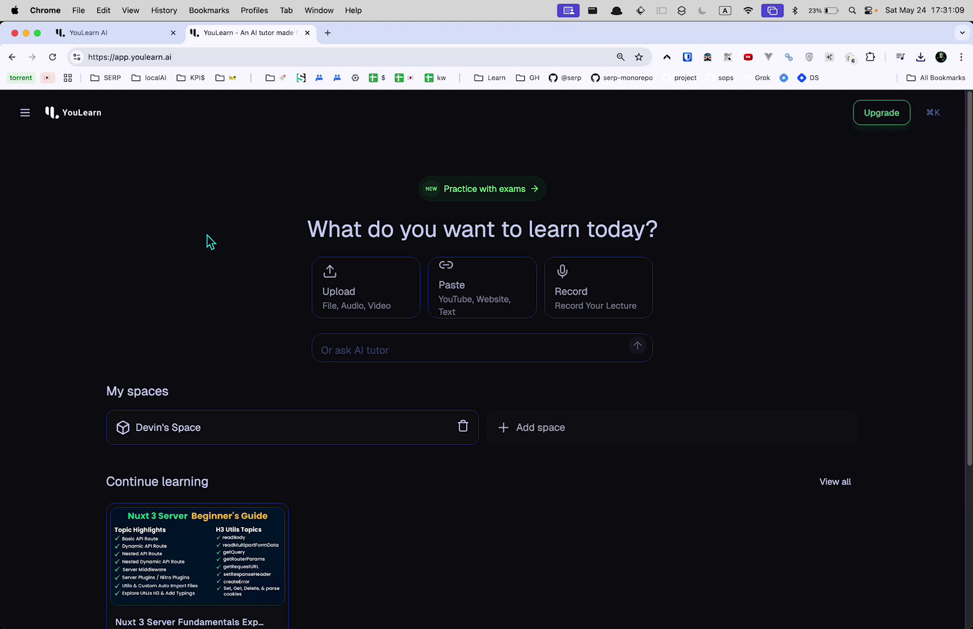
pyautogui.click(496, 306)
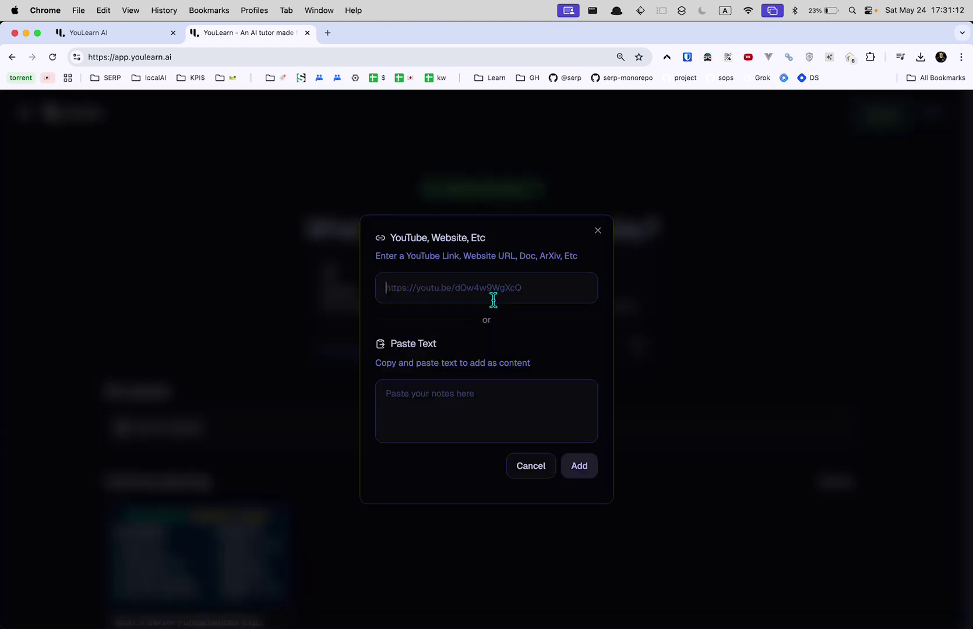
pyautogui.press('super+v')
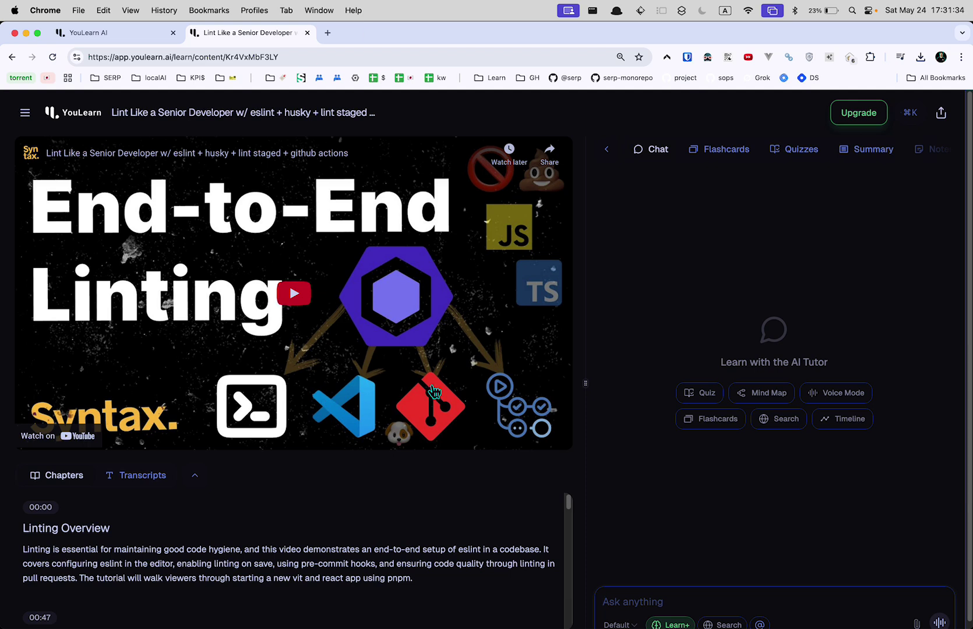
# Play the embedded video with captions on and jump ahead to around 2:14
pyautogui.click(294, 294)
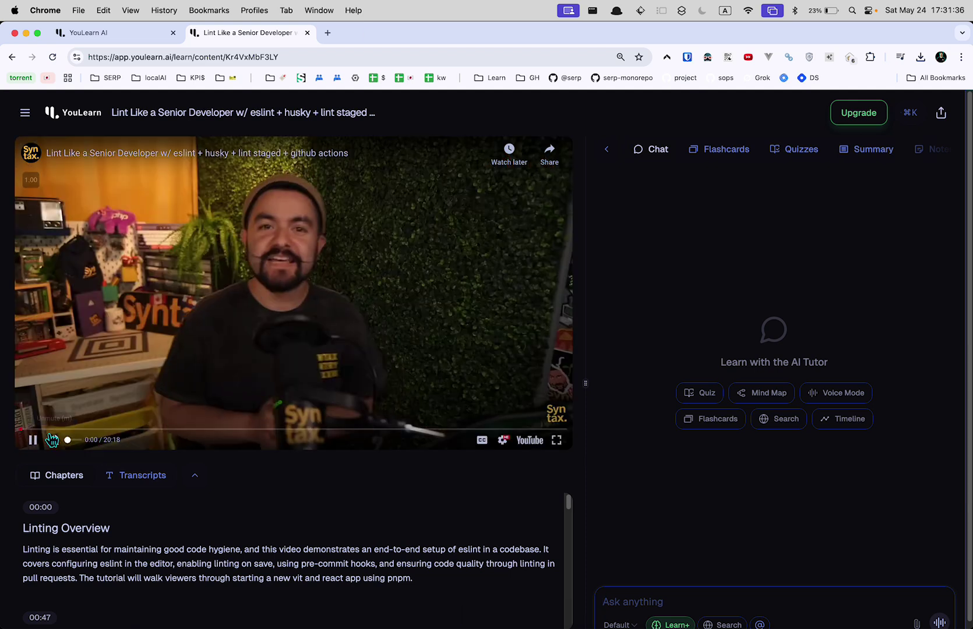
pyautogui.click(482, 440)
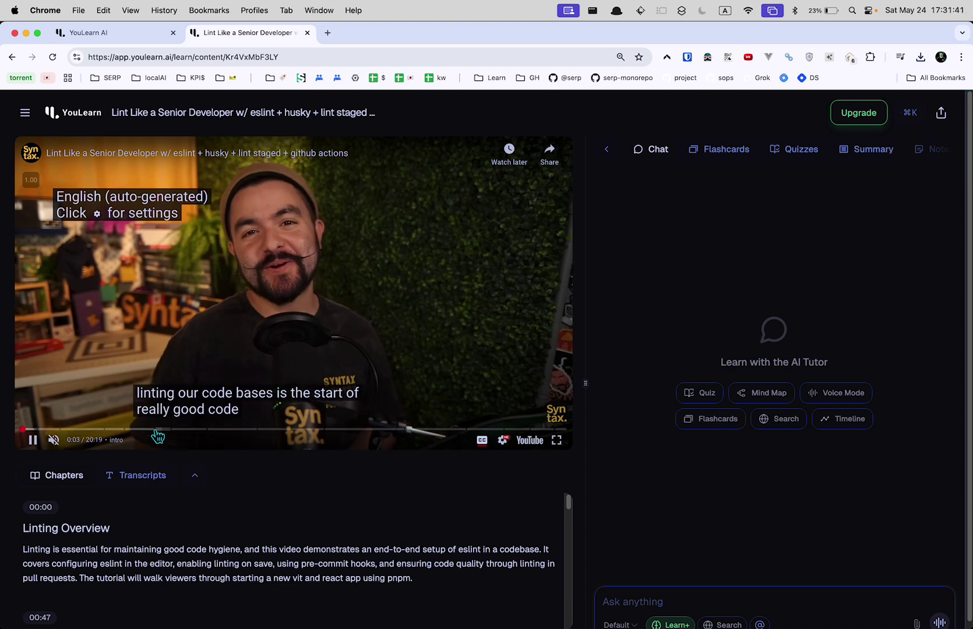
pyautogui.click(83, 429)
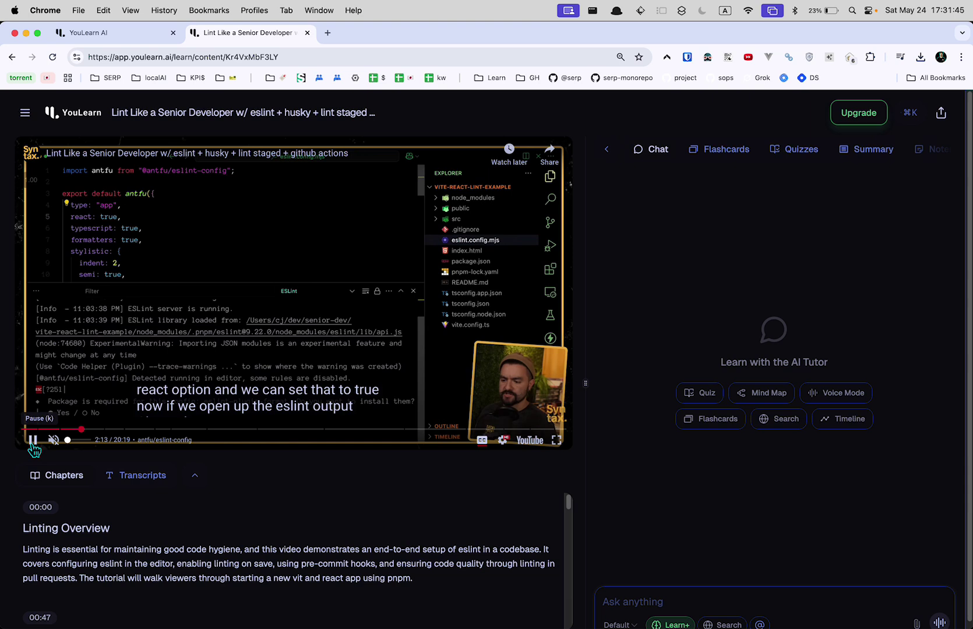
pyautogui.press('XF86MonBrightnessDown')
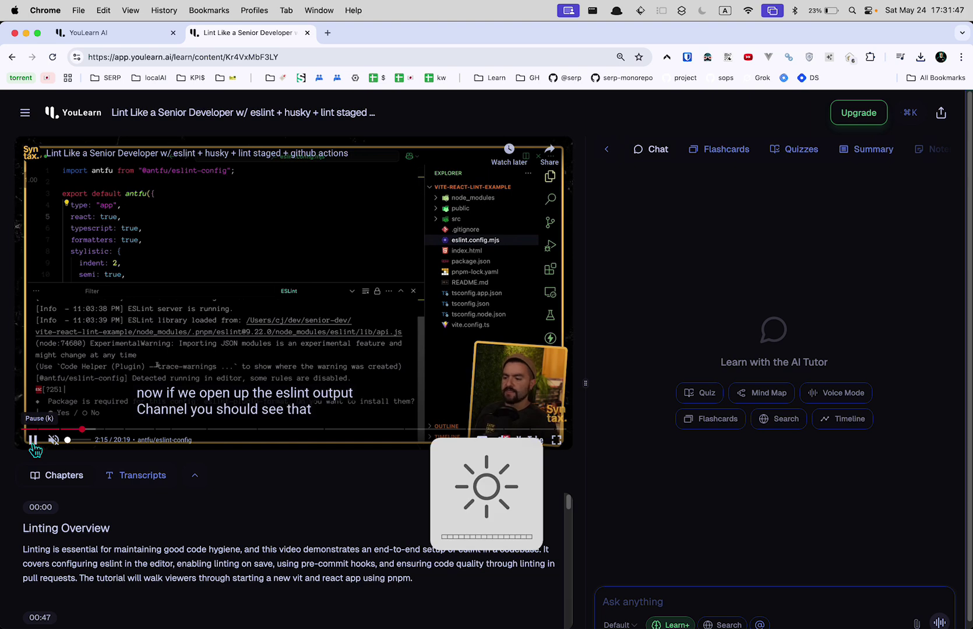
pyautogui.press('l')
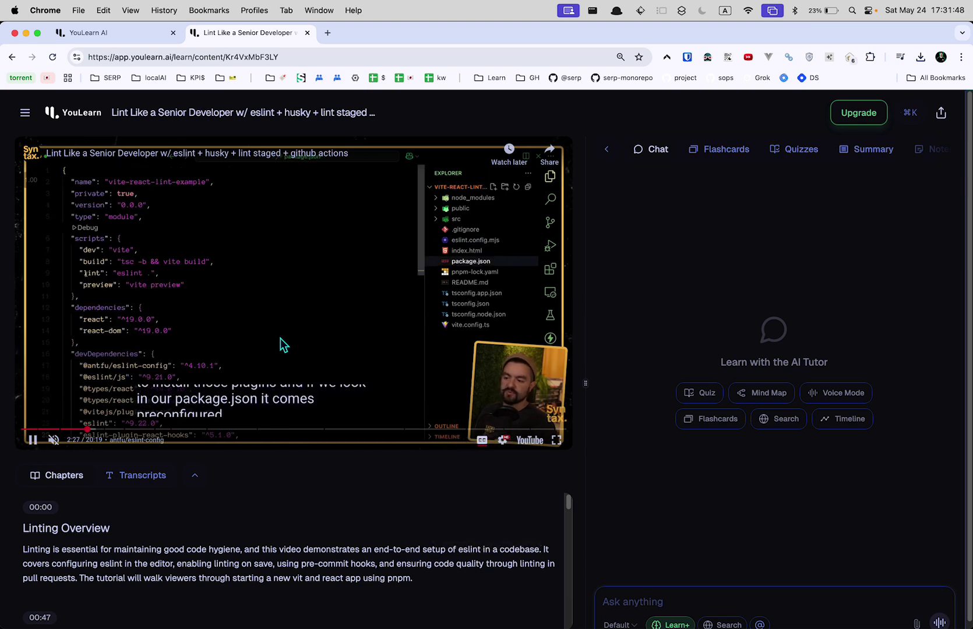
# Pause and rewind from 2:32 back to about 1:58 to rewatch the eslint config setup
pyautogui.click(181, 270)
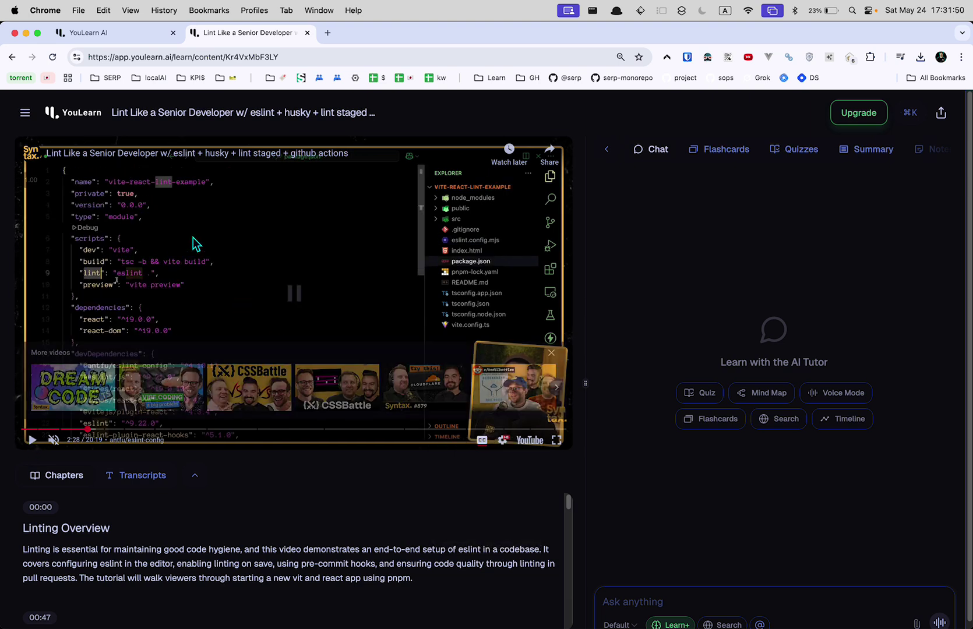
pyautogui.click(346, 283)
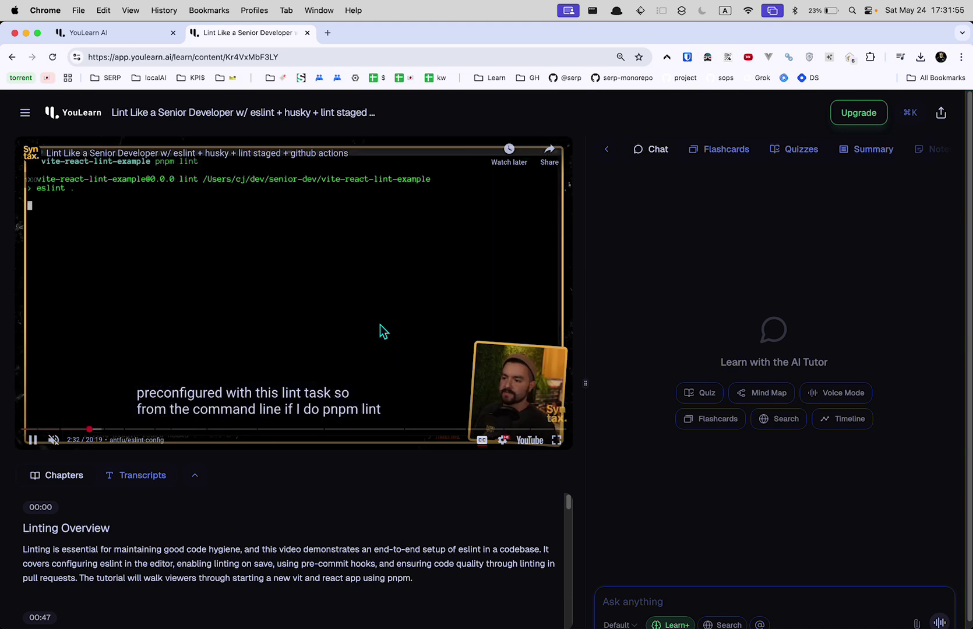
pyautogui.click(380, 330)
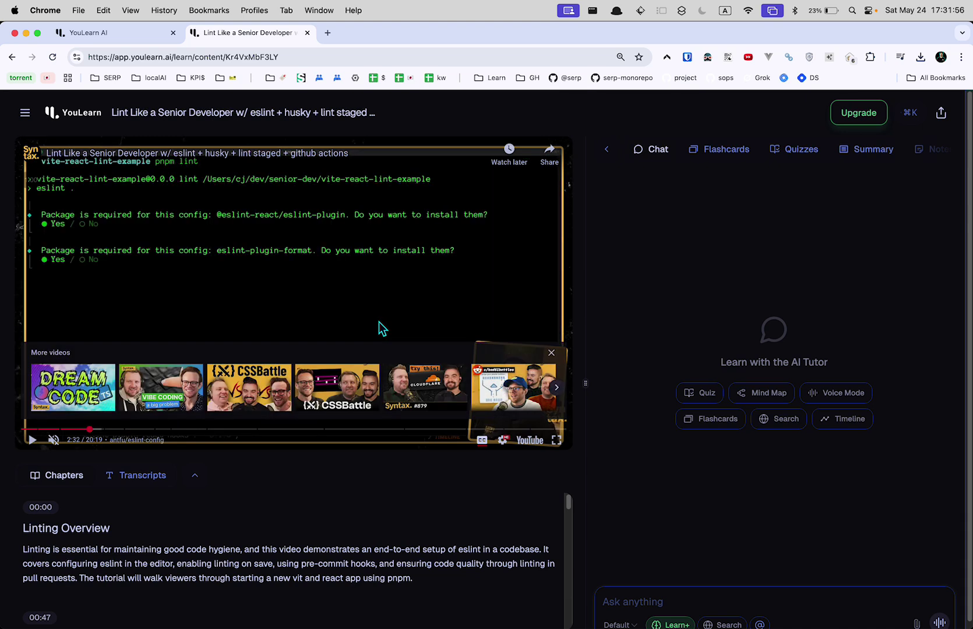
pyautogui.press('j')
pyautogui.press('j')
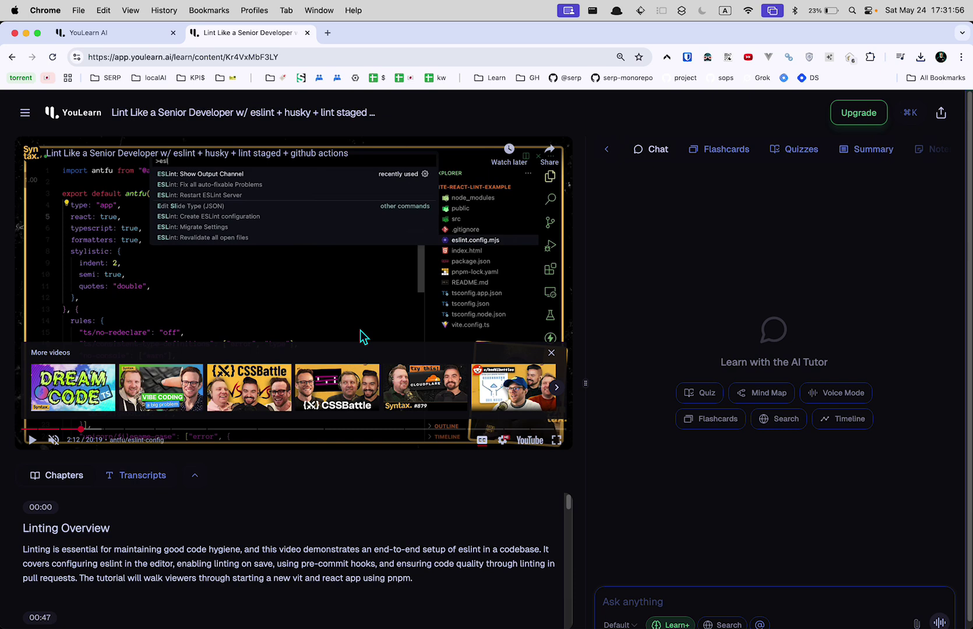
pyautogui.press('k')
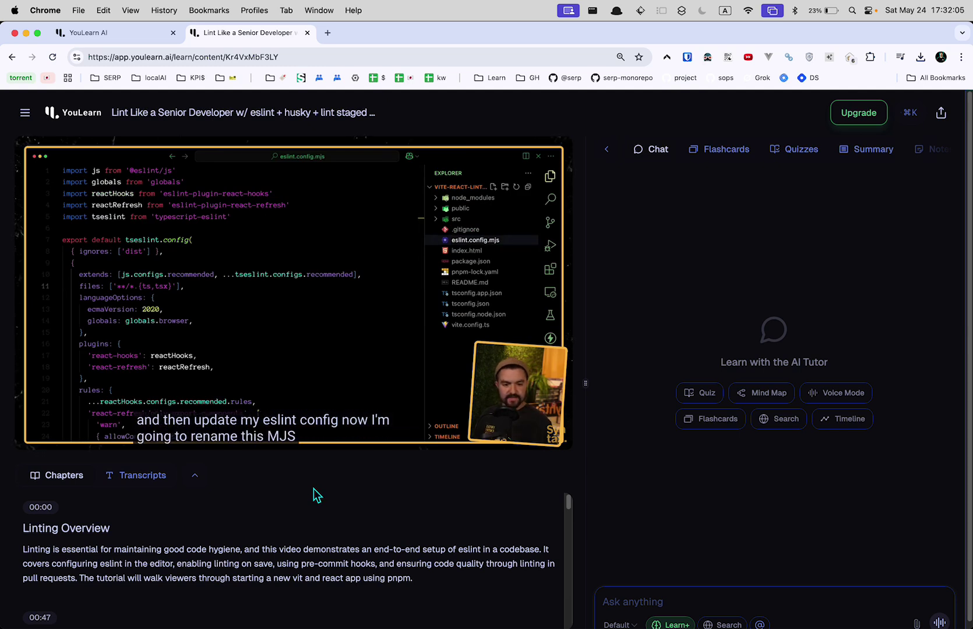
pyautogui.click(326, 303)
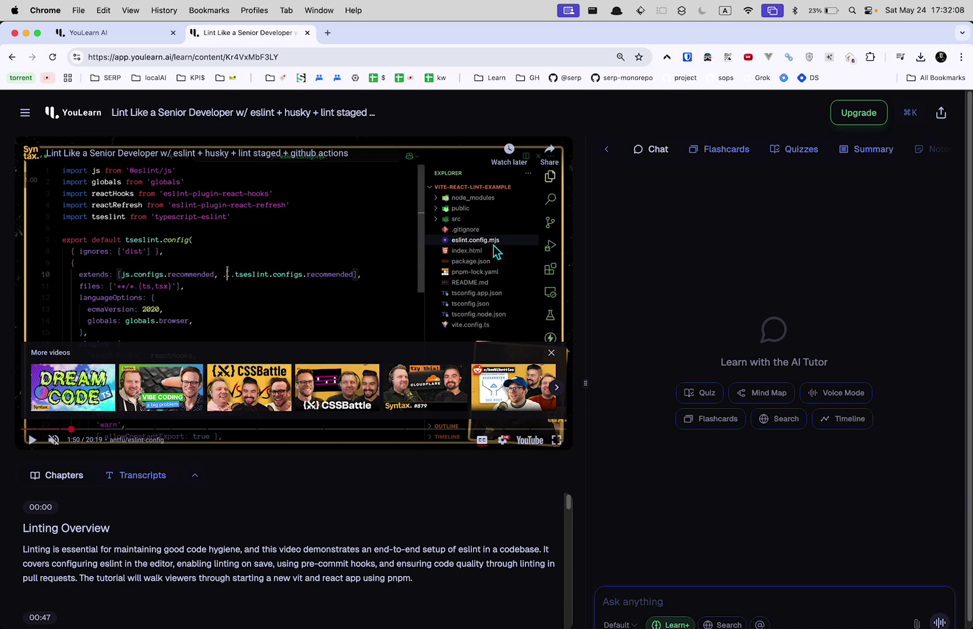
pyautogui.click(495, 255)
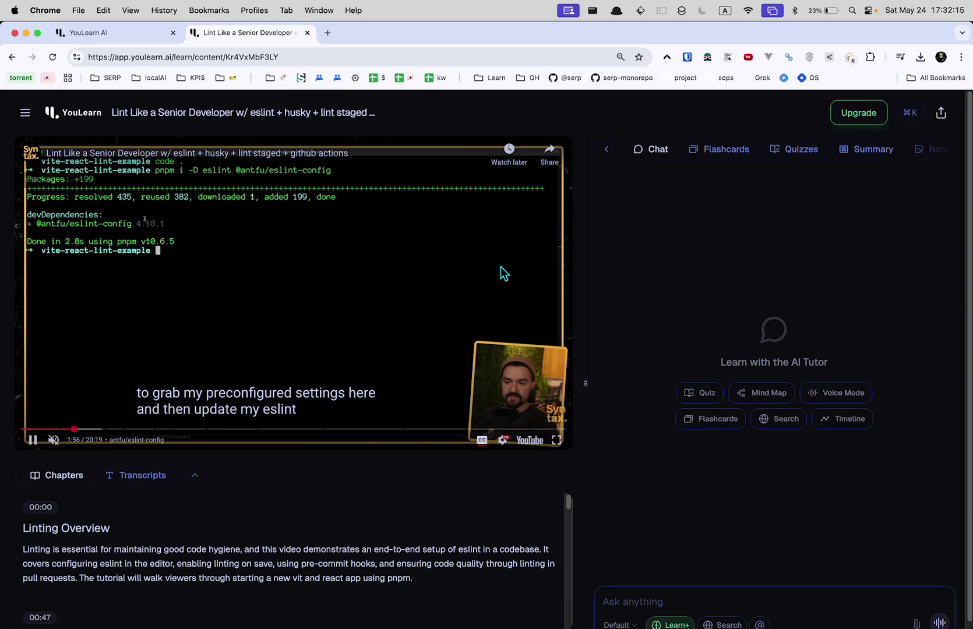
pyautogui.click(499, 277)
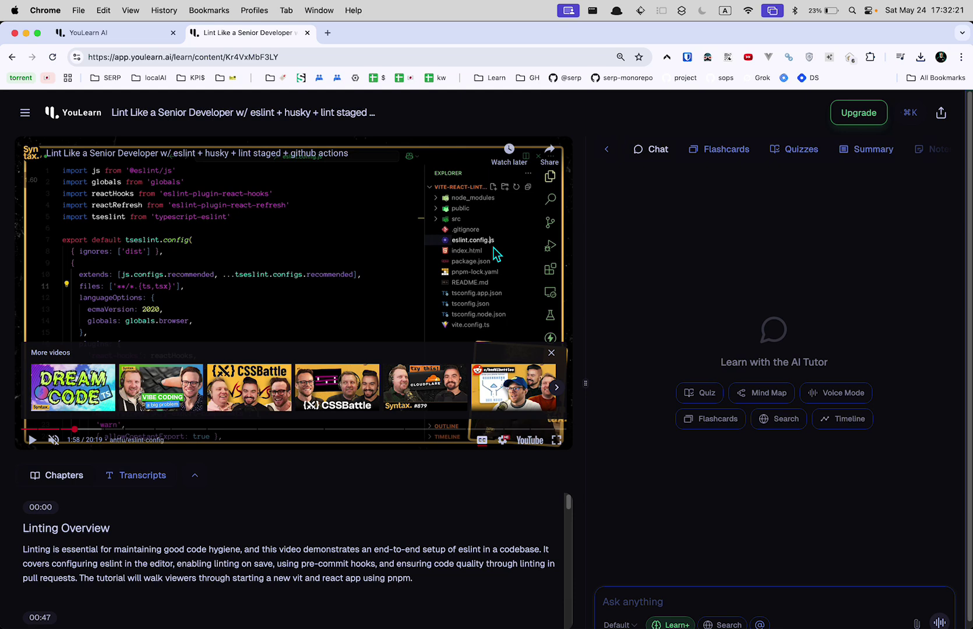
pyautogui.click(442, 265)
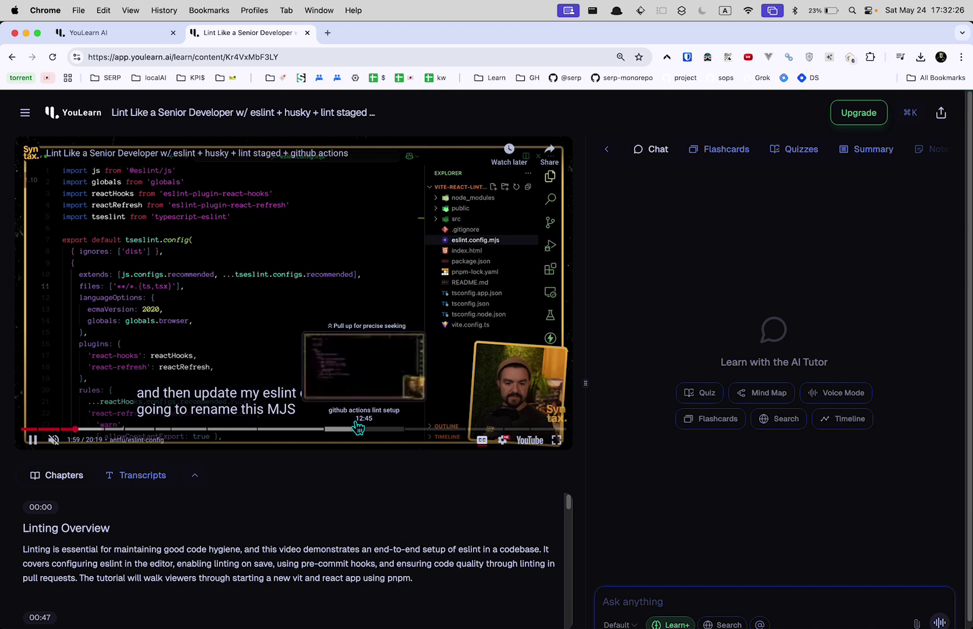
# Pause at 2:02 and dictate a question asking why the ESLint config becomes .mjs instead of .js
pyautogui.click(334, 291)
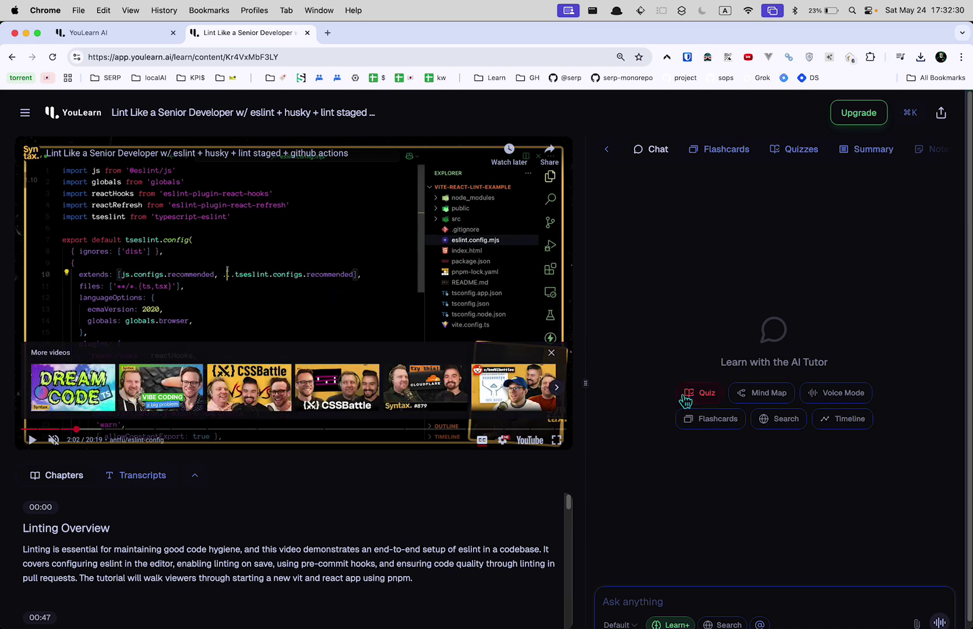
pyautogui.scroll(-1, 685, 400)
pyautogui.press('XF86MonBrightnessUp')
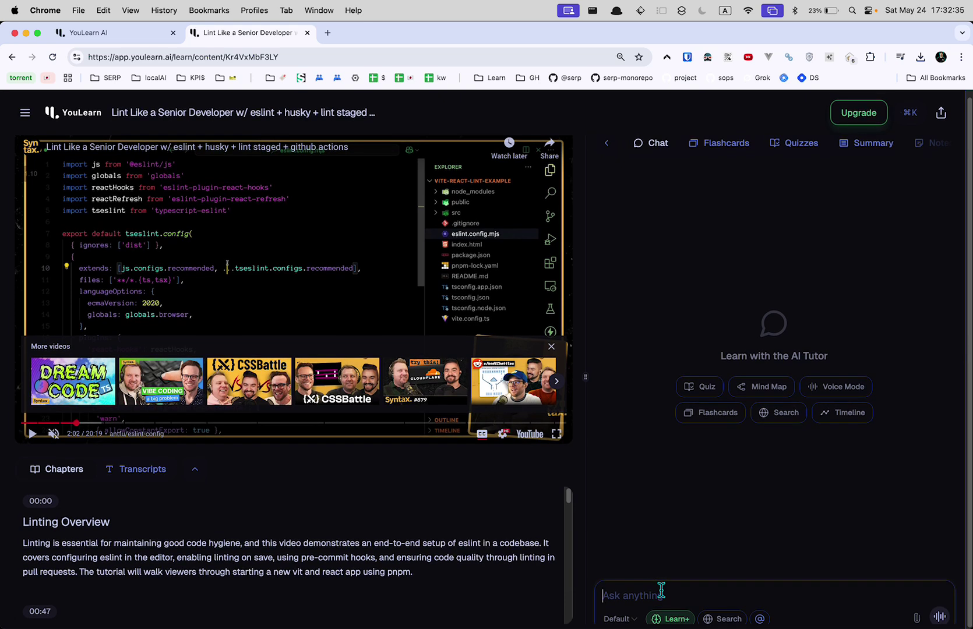
pyautogui.hotkey('alt', 'space')
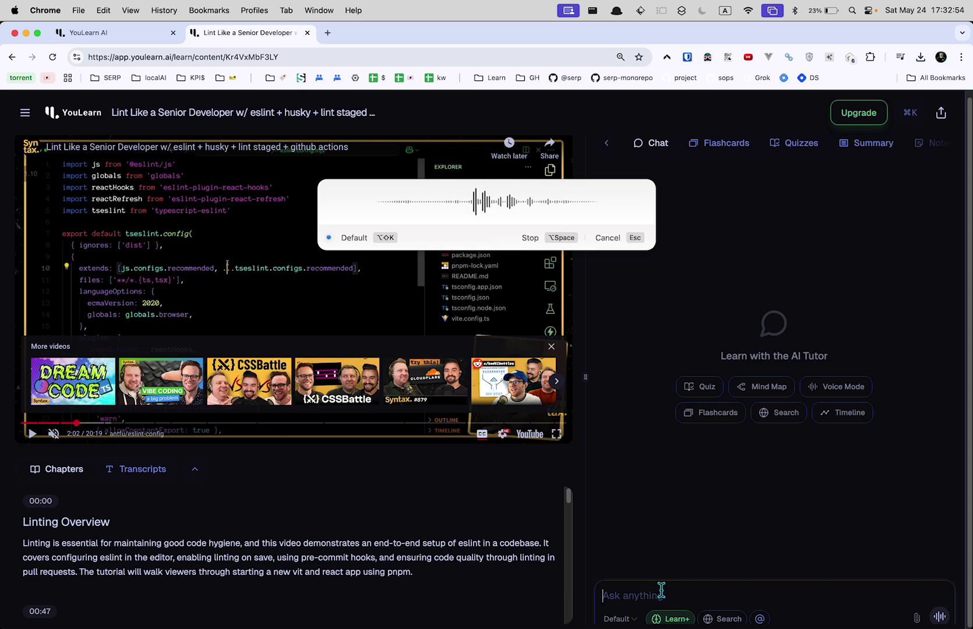
pyautogui.hotkey('alt', 'space')
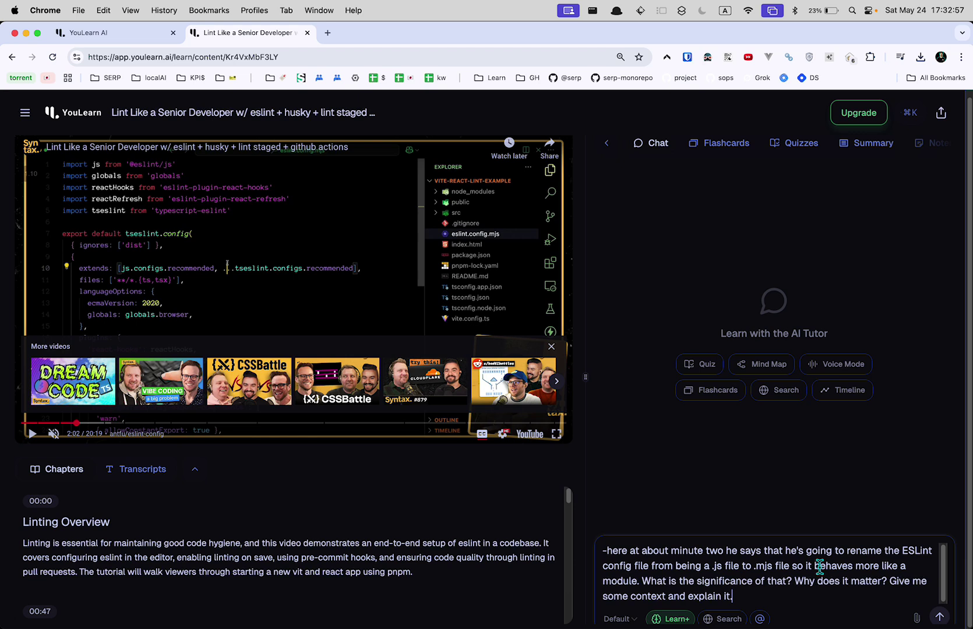
# Send the .mjs question and read the tutor's reply about ES module import/export syntax
pyautogui.click(938, 616)
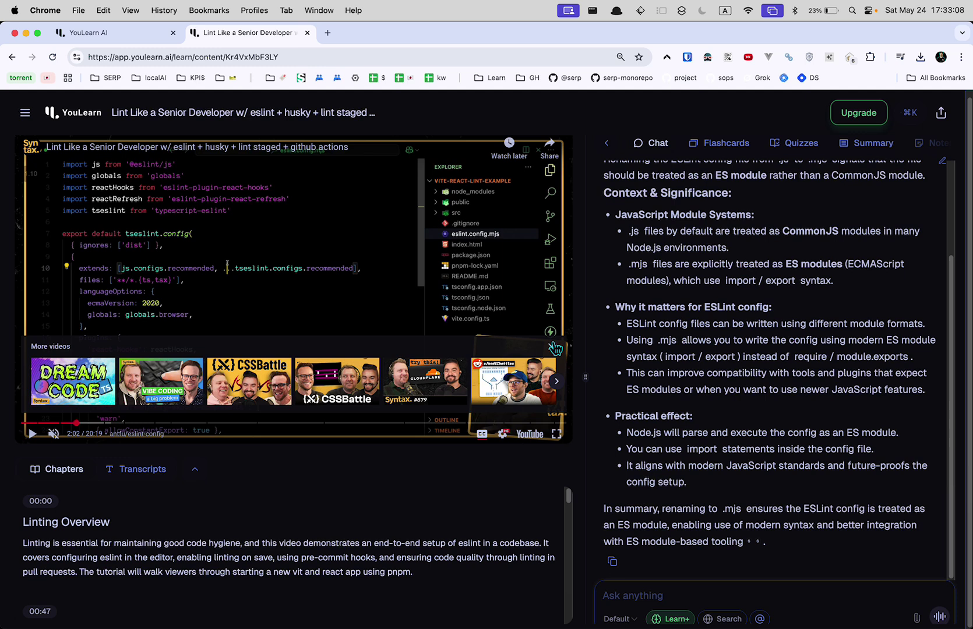
pyautogui.scroll(3, 723, 328)
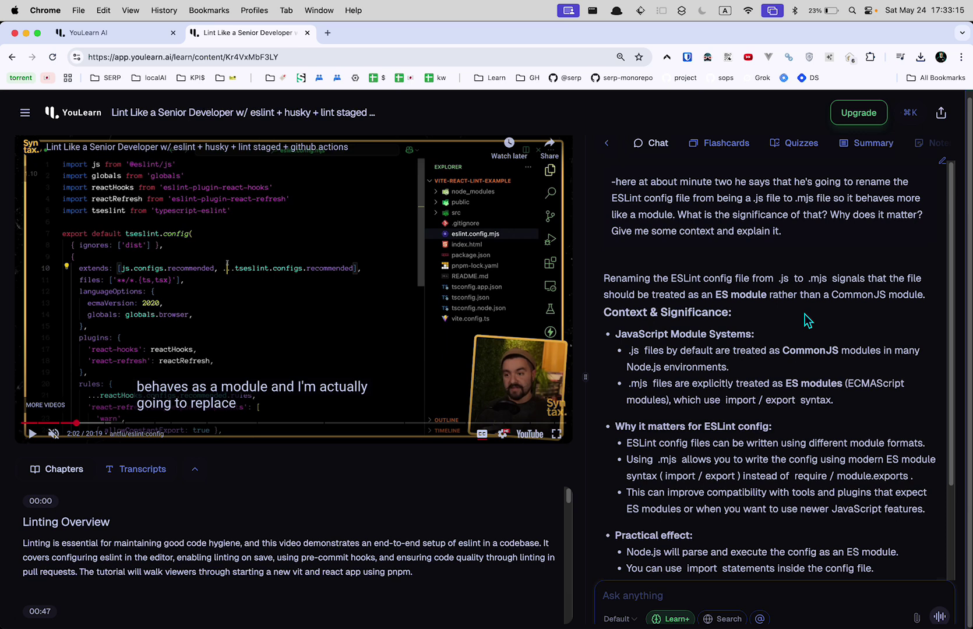
pyautogui.scroll(-2, 807, 319)
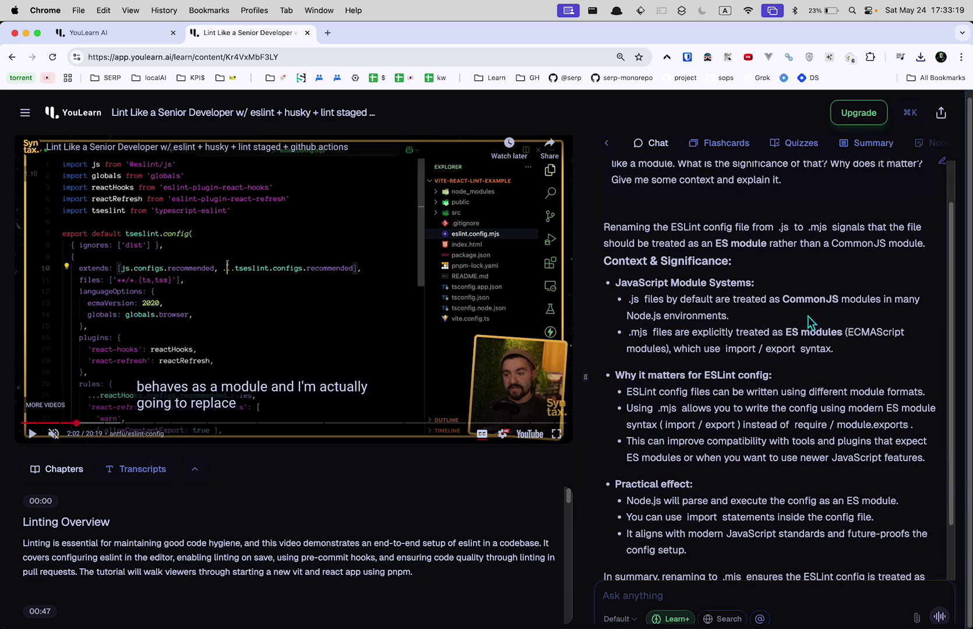
pyautogui.scroll(-3, 810, 323)
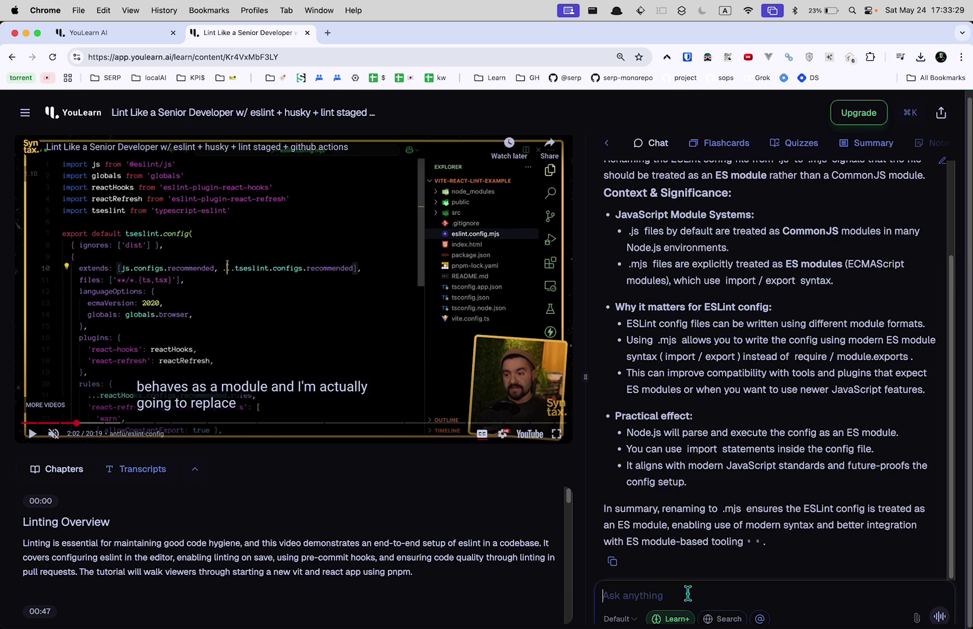
# Dictate and send a follow-up asking why he really renames the config file to .mjs
pyautogui.hotkey('alt', 'space')
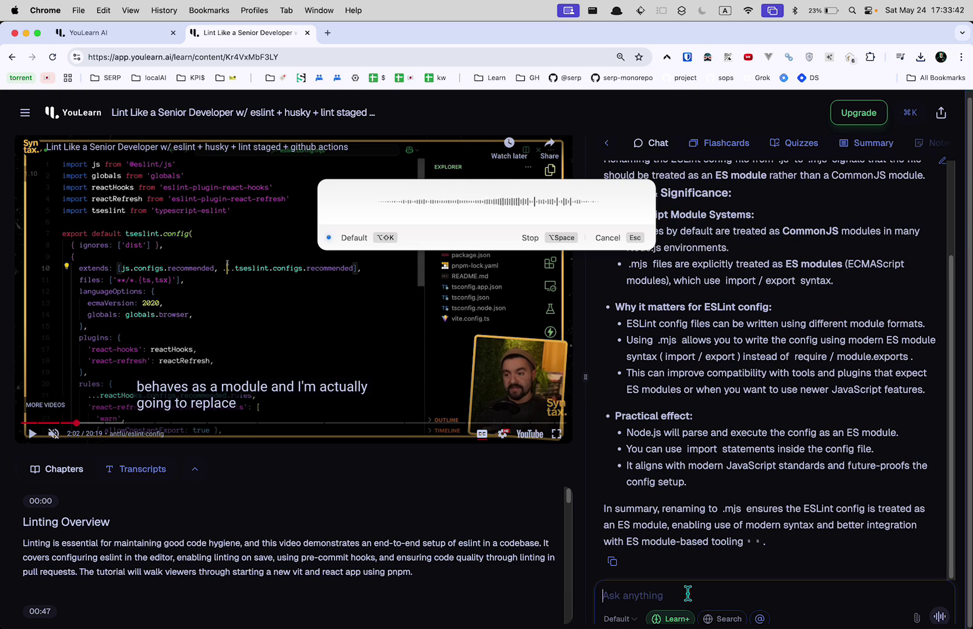
pyautogui.hotkey('alt', 'space')
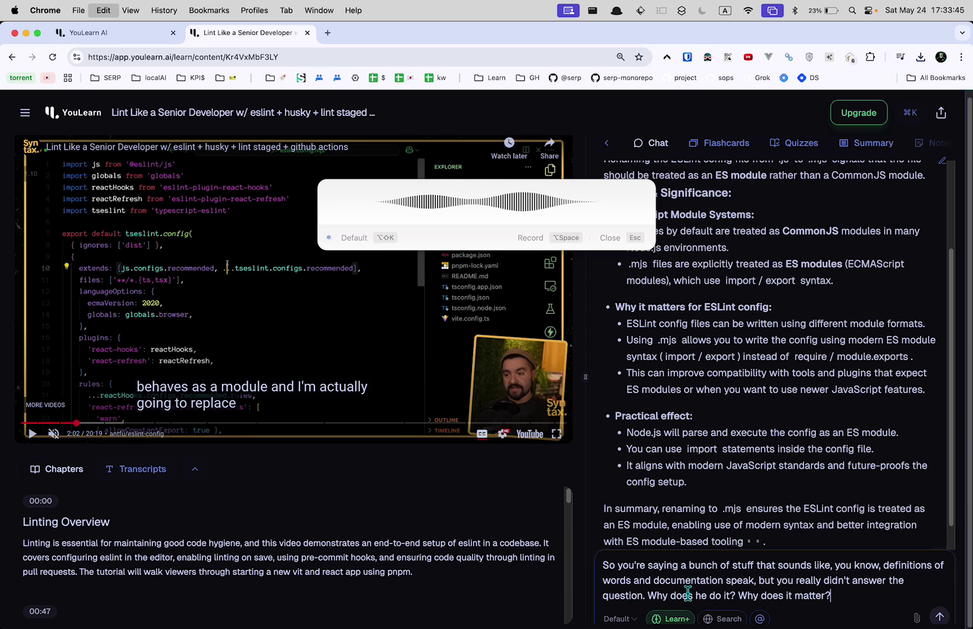
pyautogui.press('Return')
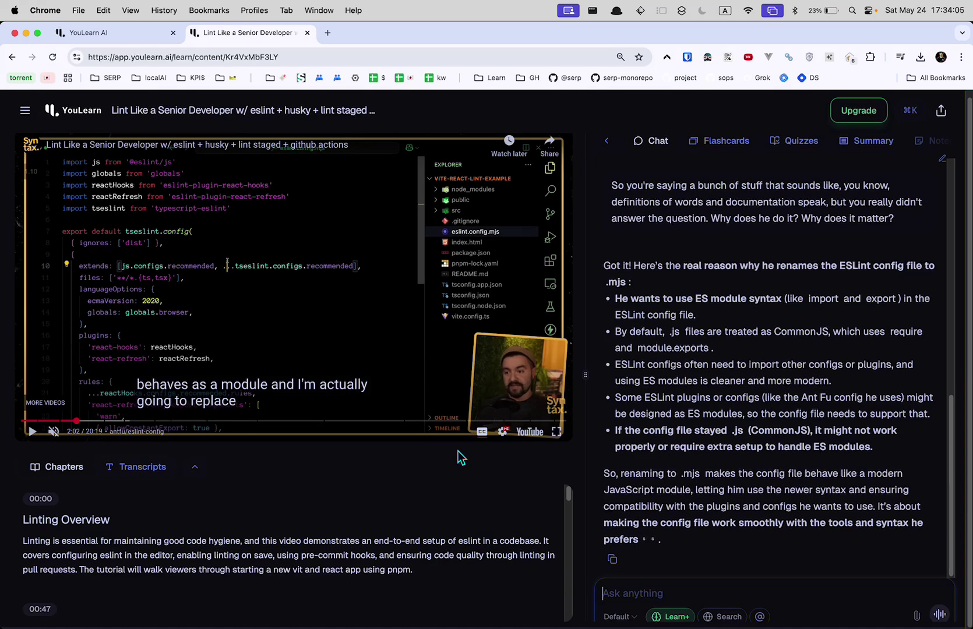
# Review the chat's AI model list and @ tools menu (Quiz to Mind Map), then open a new tab
pyautogui.scroll(2, 460, 458)
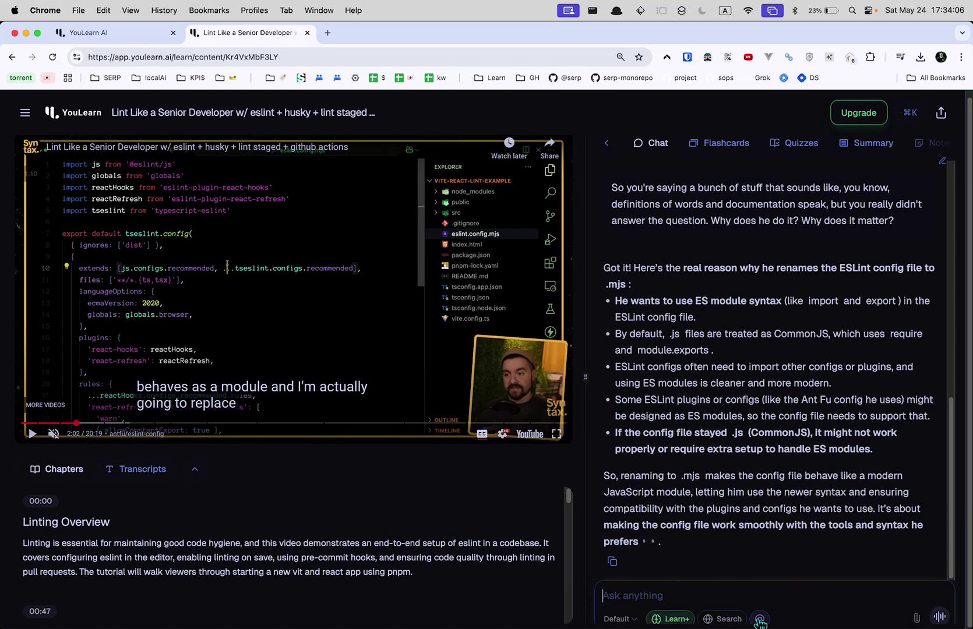
pyautogui.click(685, 620)
pyautogui.click(618, 619)
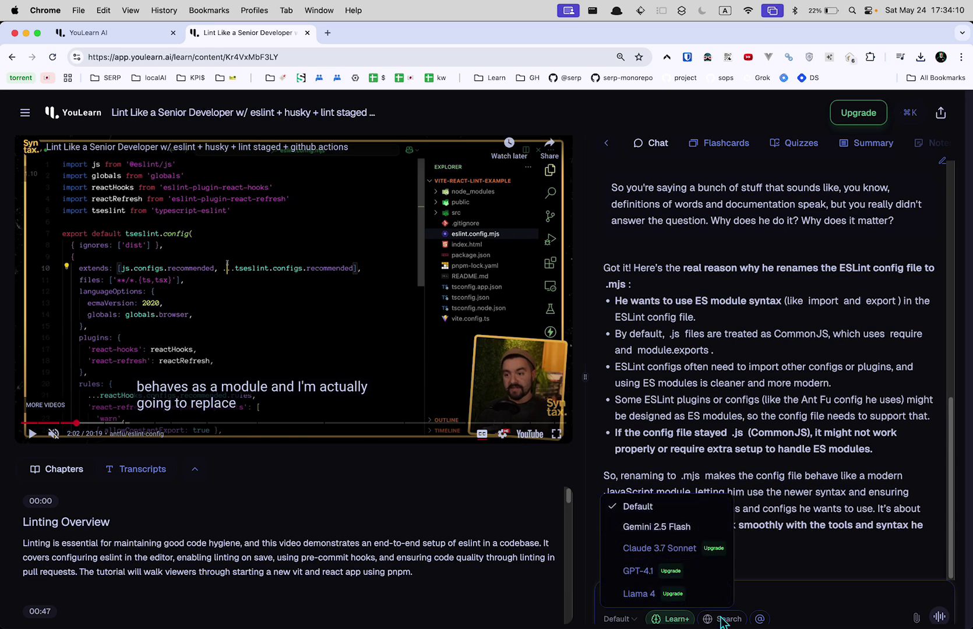
pyautogui.click(739, 622)
pyautogui.click(760, 620)
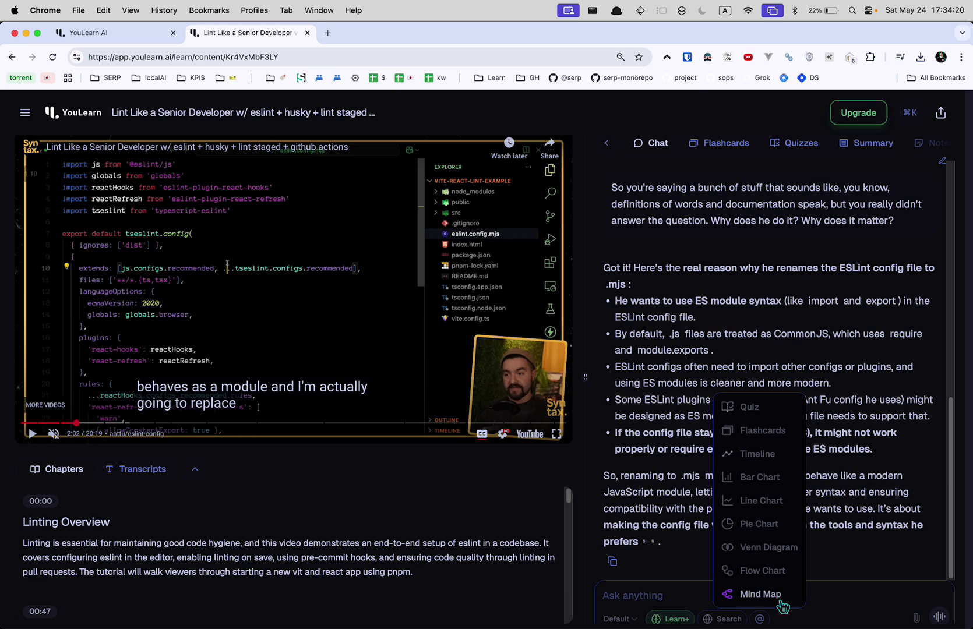
pyautogui.click(826, 601)
pyautogui.click(328, 33)
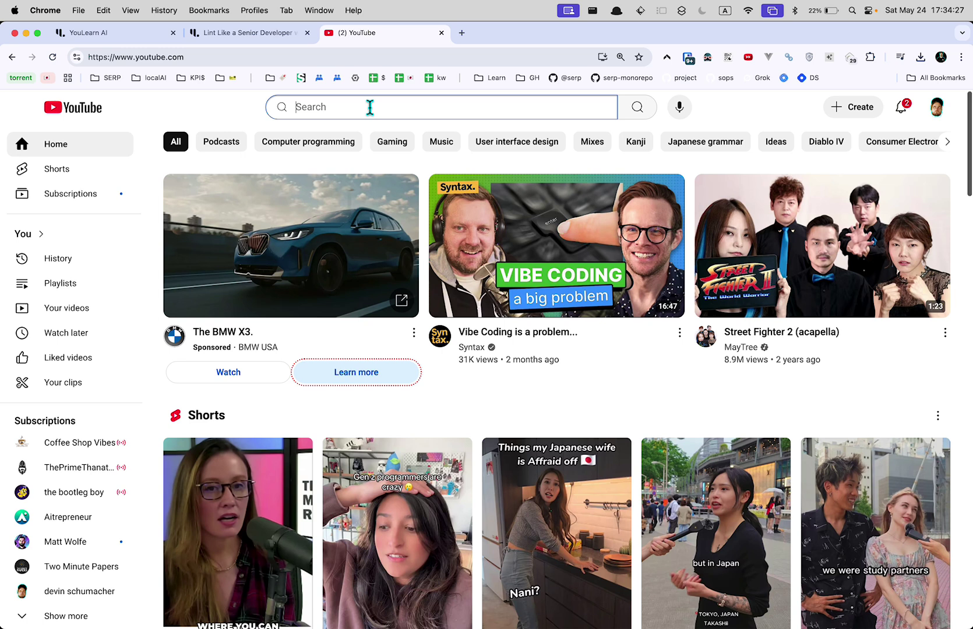
# Search YouTube for 'nuxt server' and open the Nuxt 3 Server Fundamentals Explained for Beginners video
pyautogui.press('super+w')
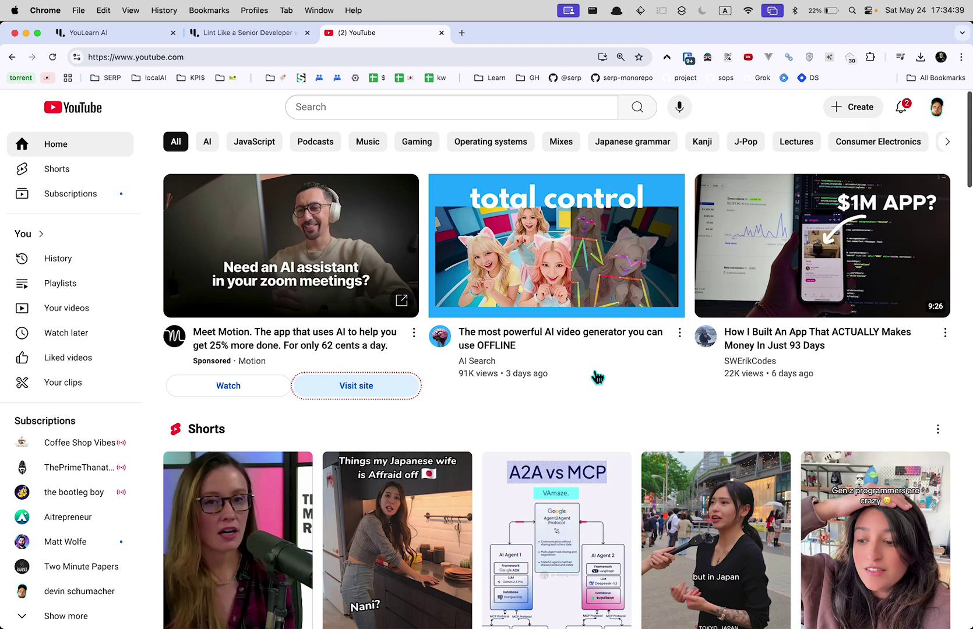
pyautogui.click(440, 114)
pyautogui.write('nuxt server')
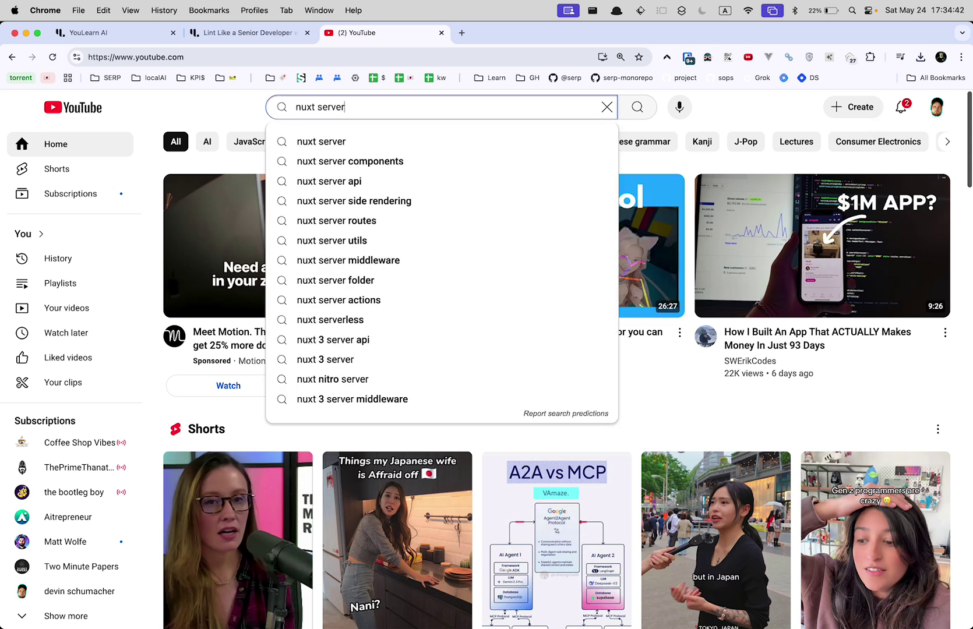
pyautogui.press('Return')
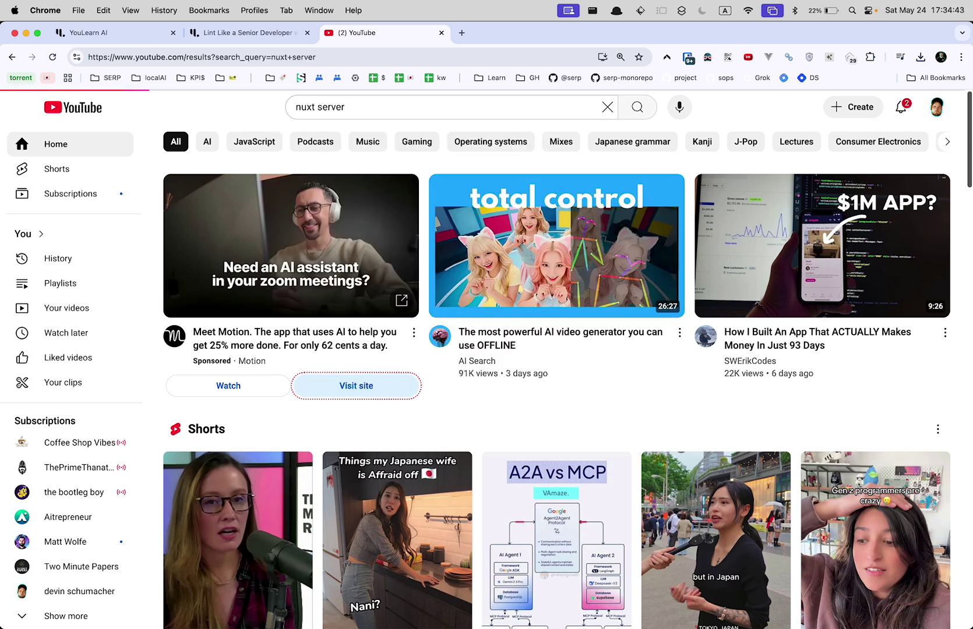
pyautogui.scroll(-5, 413, 257)
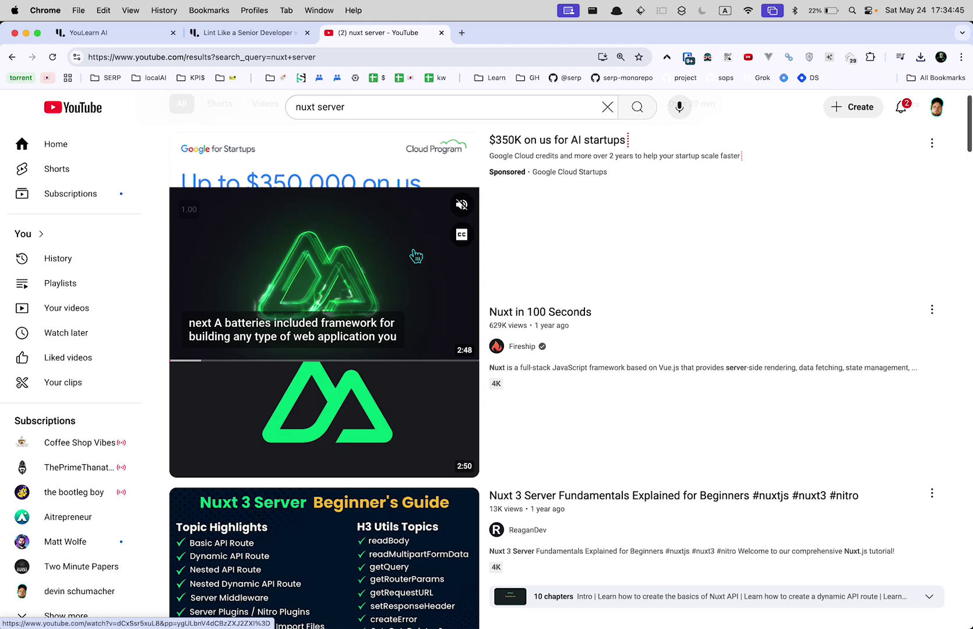
pyautogui.keyDown('super'); pyautogui.click(411, 307); pyautogui.keyUp('super')
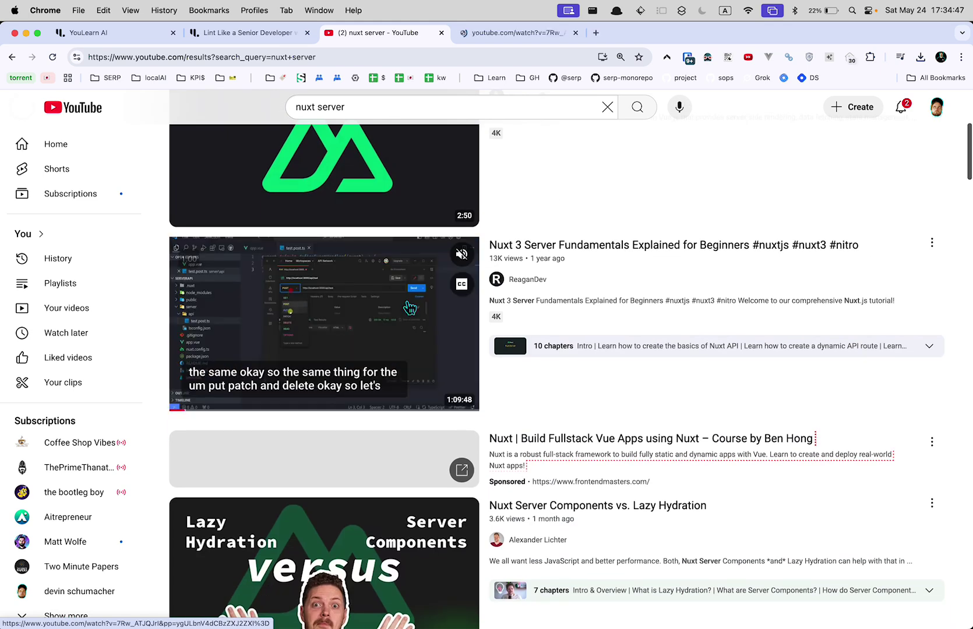
# Expand the video's description and scroll through its full topic list
pyautogui.scroll(-5, 410, 306)
pyautogui.press('super+w')
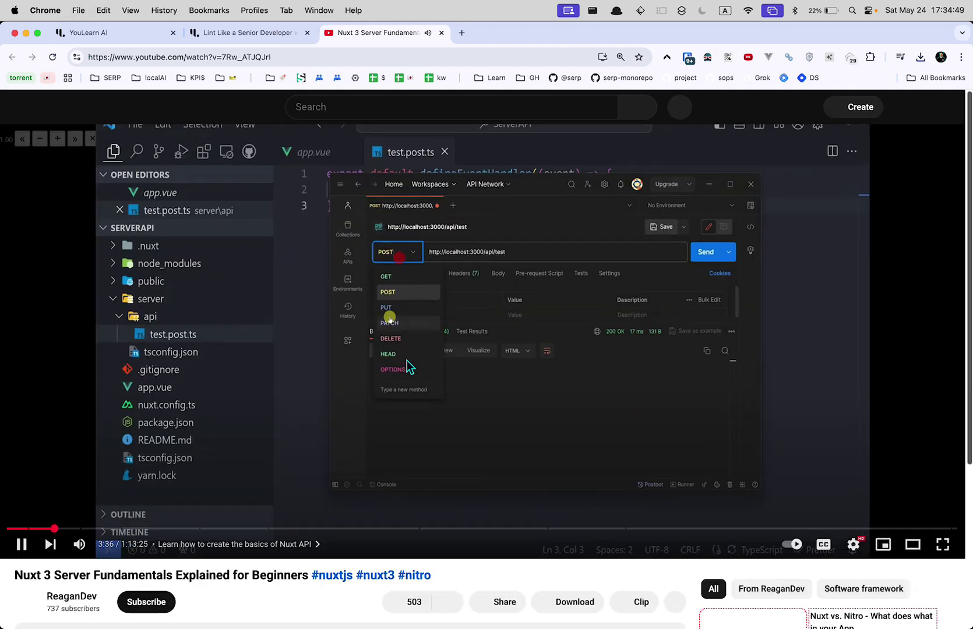
pyautogui.scroll(-3, 332, 382)
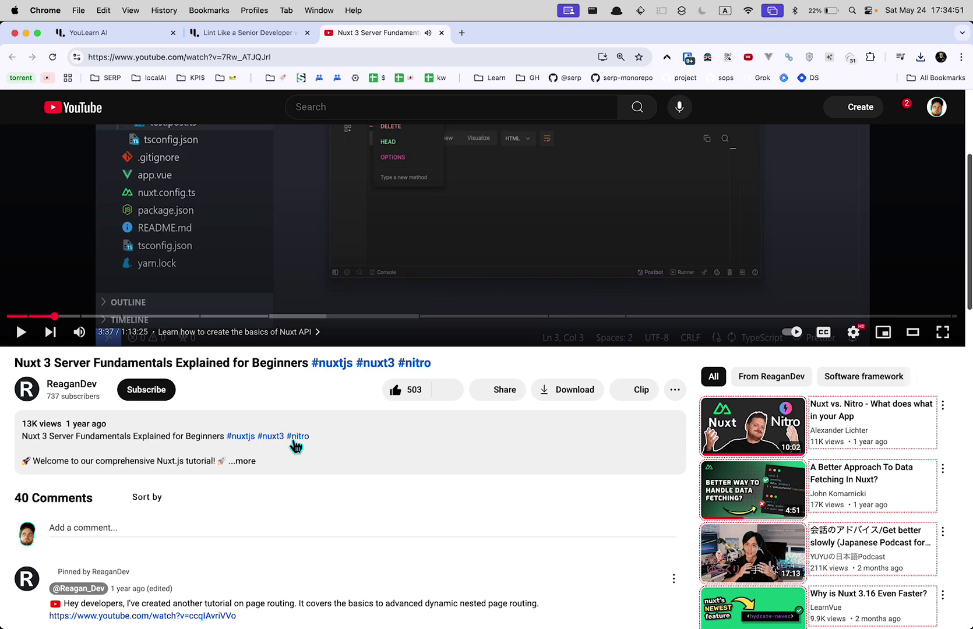
pyautogui.click(250, 464)
pyautogui.scroll(-4, 250, 463)
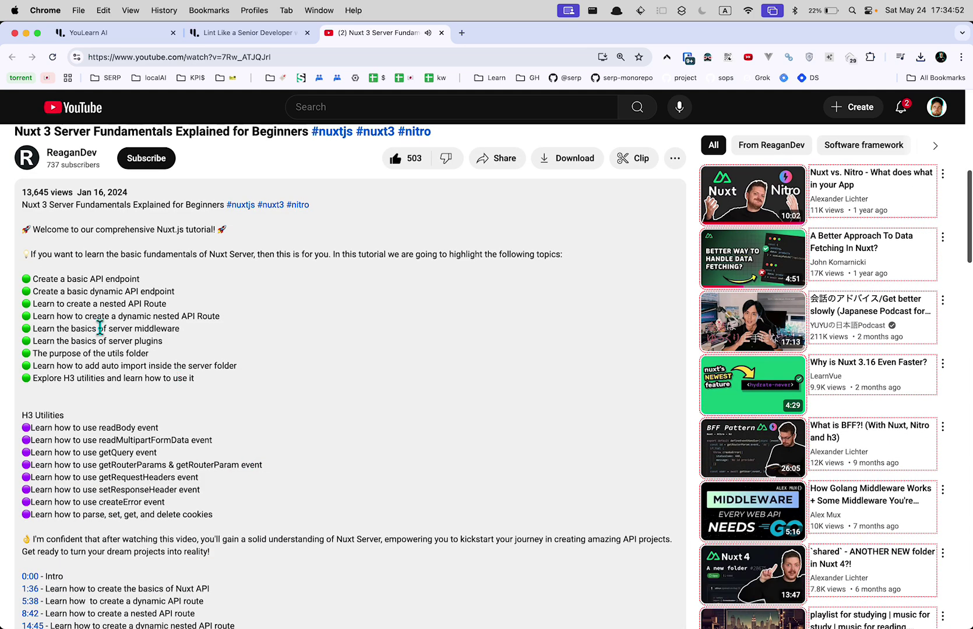
pyautogui.scroll(-1, 67, 369)
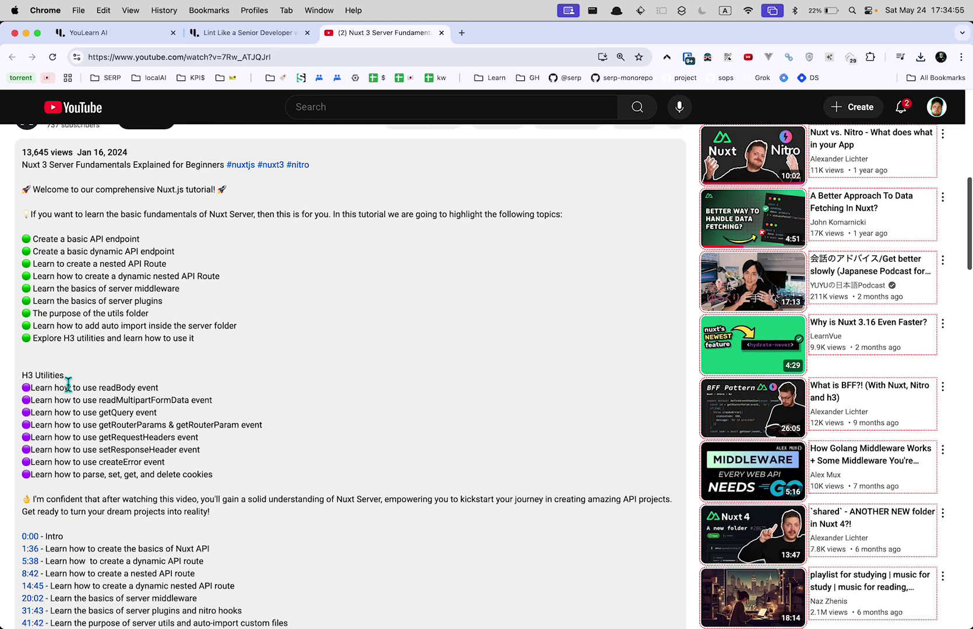
pyautogui.scroll(-2, 68, 384)
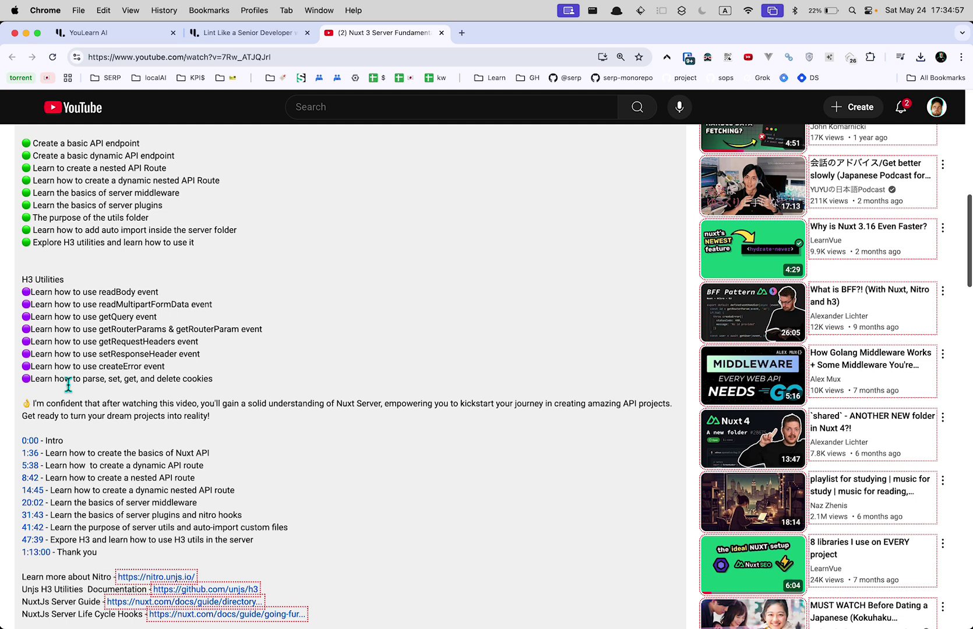
pyautogui.scroll(-4, 68, 385)
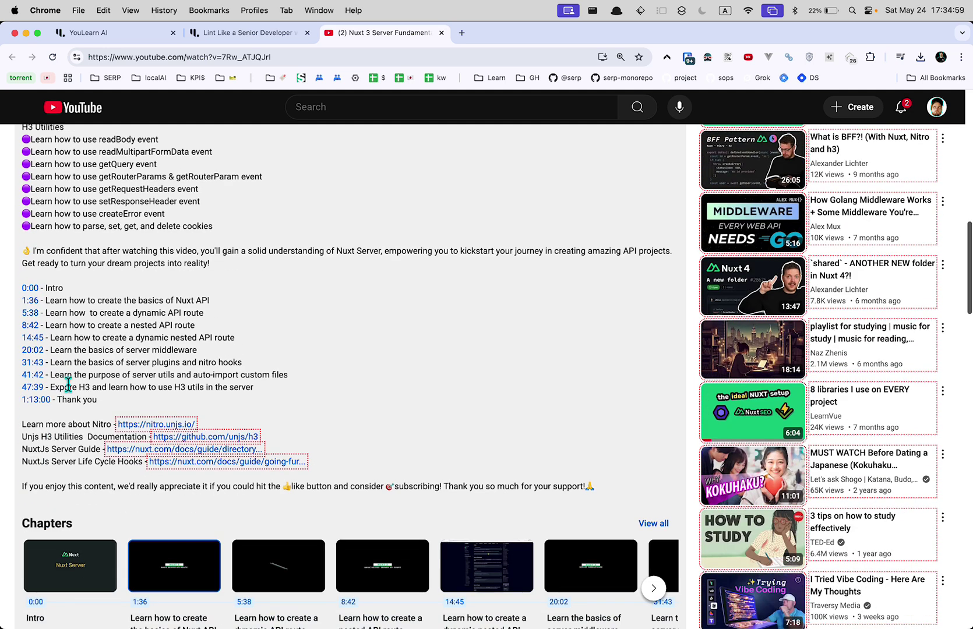
pyautogui.scroll(15, 291, 222)
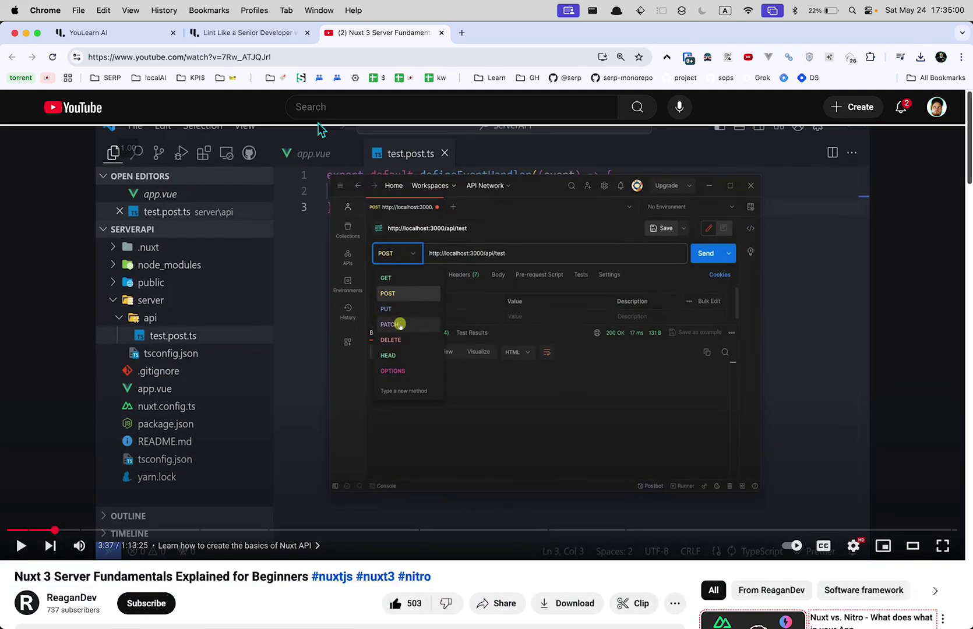
# Search YouTube for 'data fetching' and browse the results
pyautogui.click(317, 108)
pyautogui.write('data fetching')
pyautogui.press('Return')
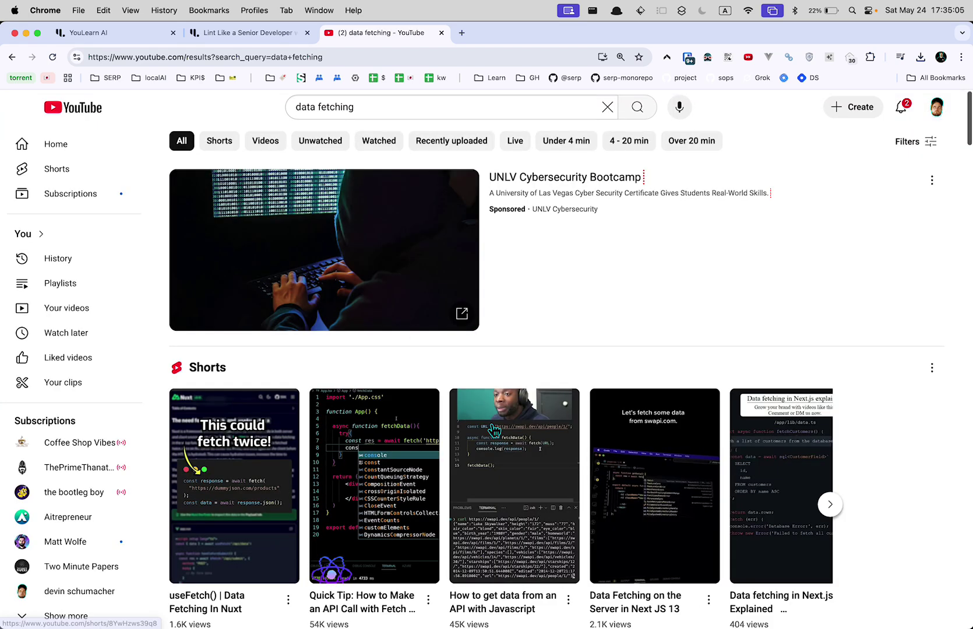
pyautogui.scroll(-3, 494, 430)
pyautogui.scroll(-3, 494, 430)
pyautogui.moveTo(523, 423)
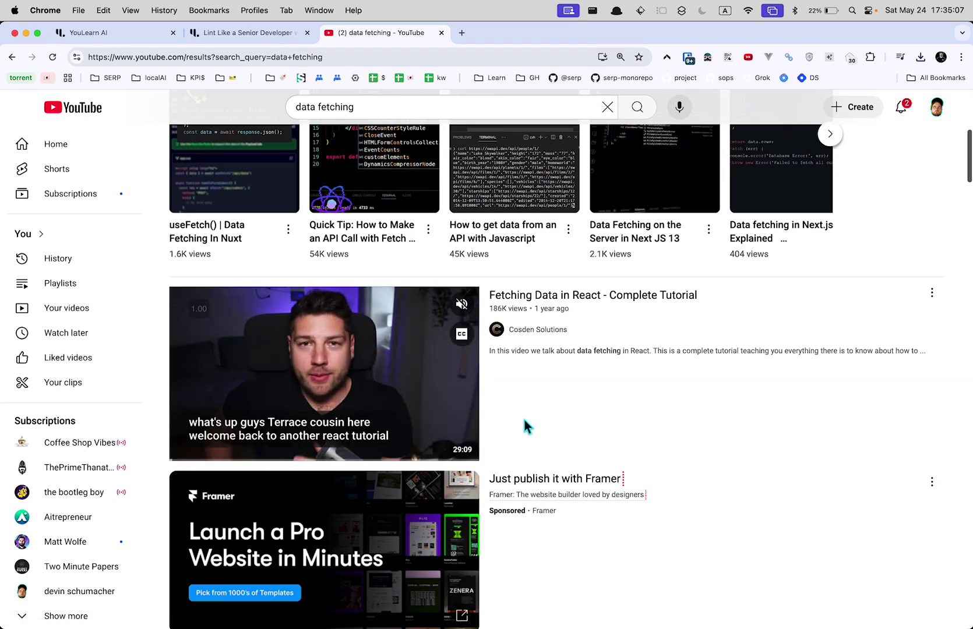
pyautogui.scroll(-2, 524, 420)
# Refine the search to 'data fetching nuxt' and find the 'Data Fetching With Nuxt 3' video
pyautogui.click(425, 108)
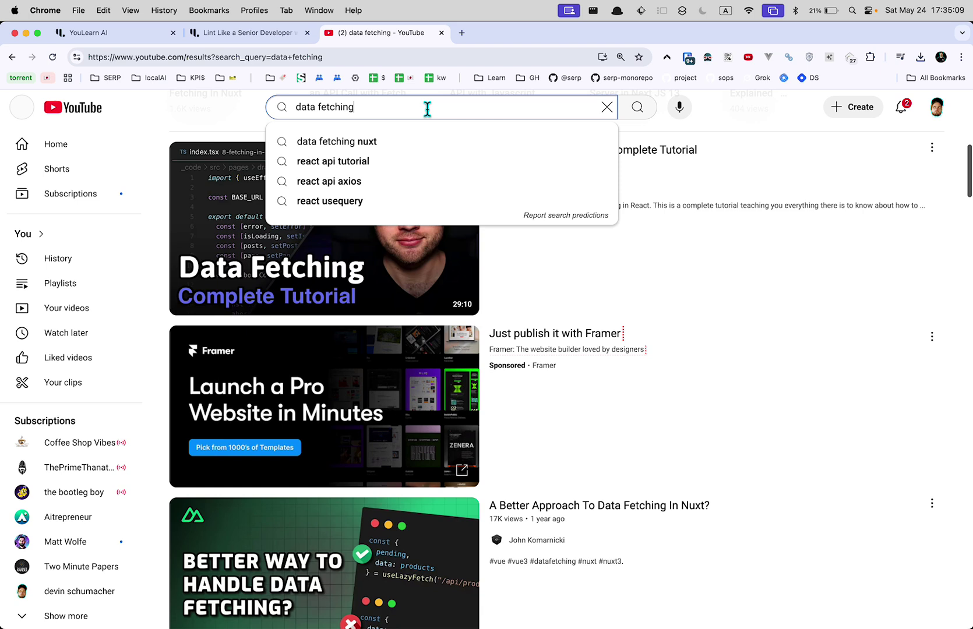
pyautogui.write('nuxt')
pyautogui.press('Return')
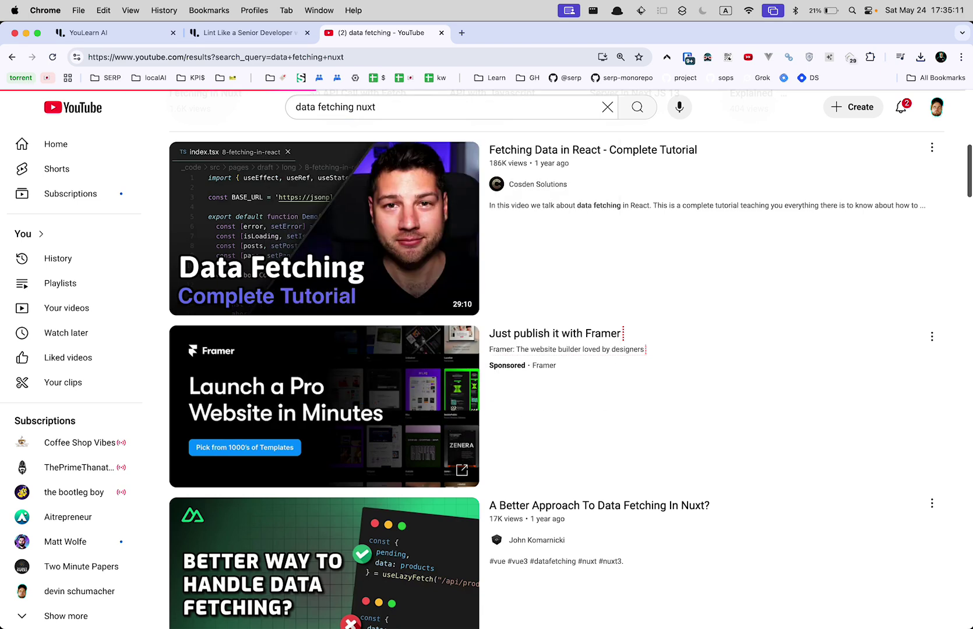
pyautogui.scroll(-4, 481, 379)
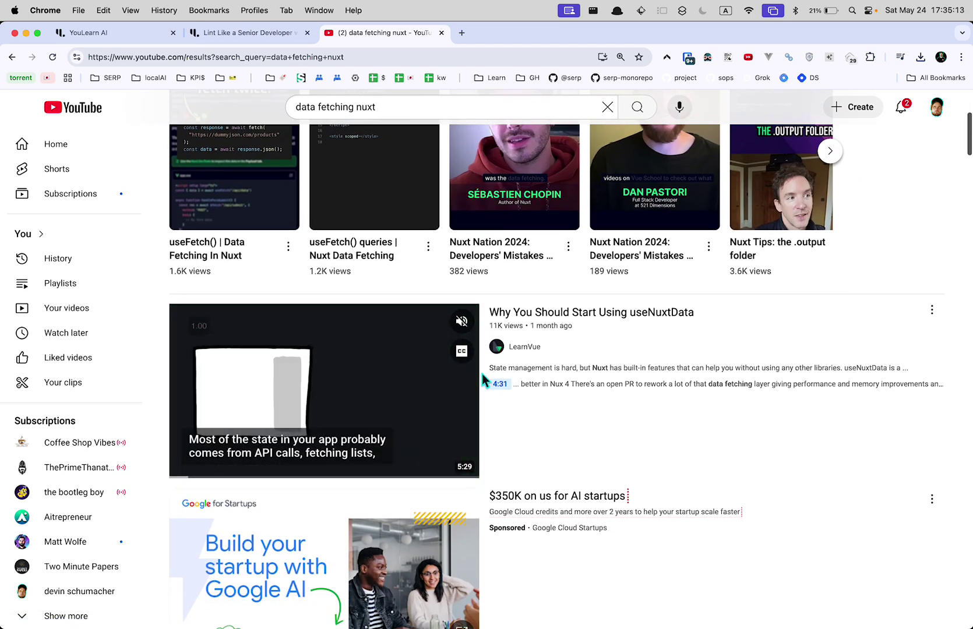
pyautogui.scroll(-3, 482, 378)
pyautogui.scroll(-3, 481, 373)
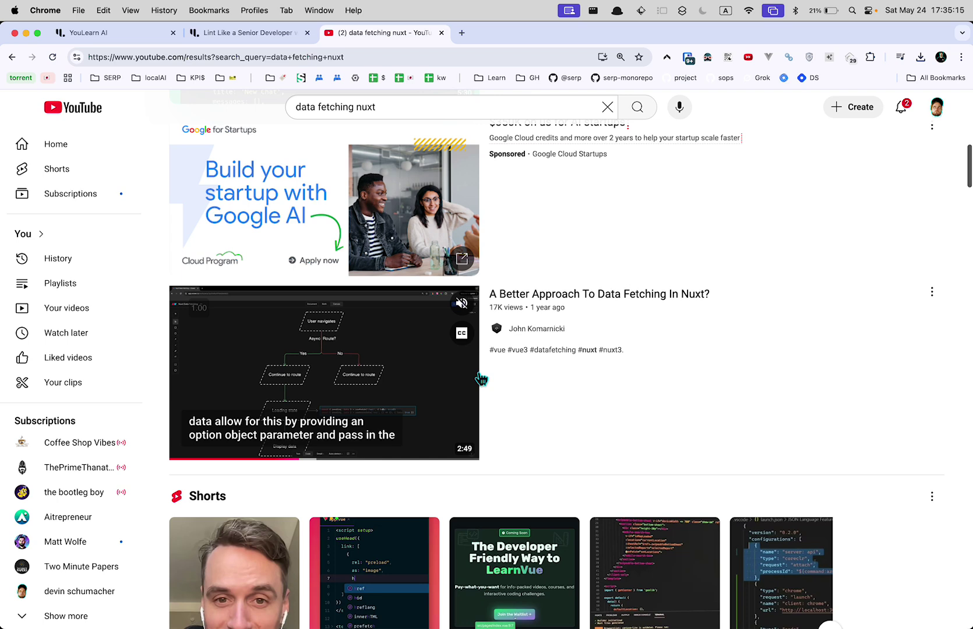
pyautogui.scroll(-1, 367, 343)
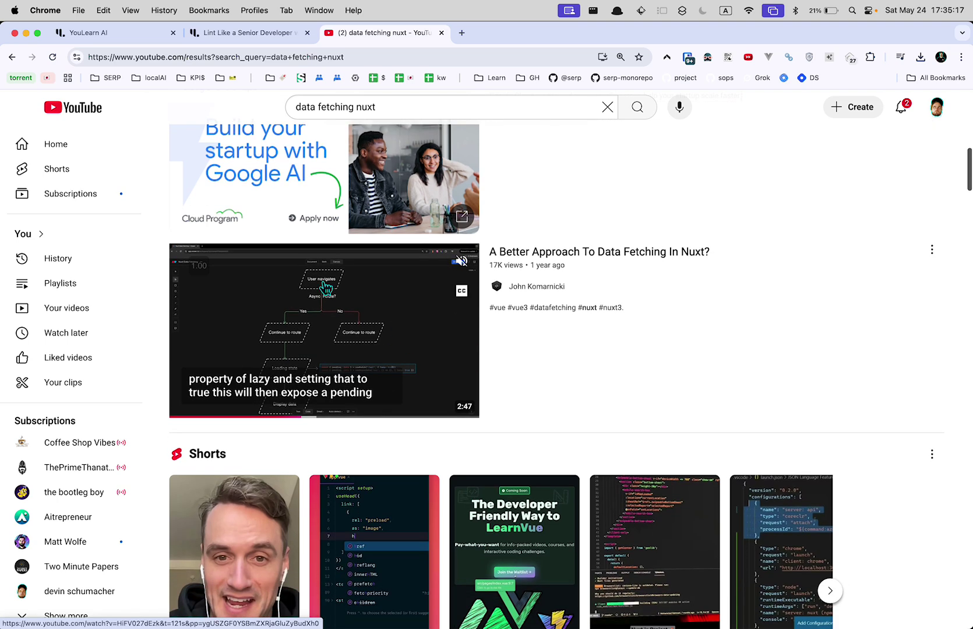
pyautogui.scroll(-1, 392, 332)
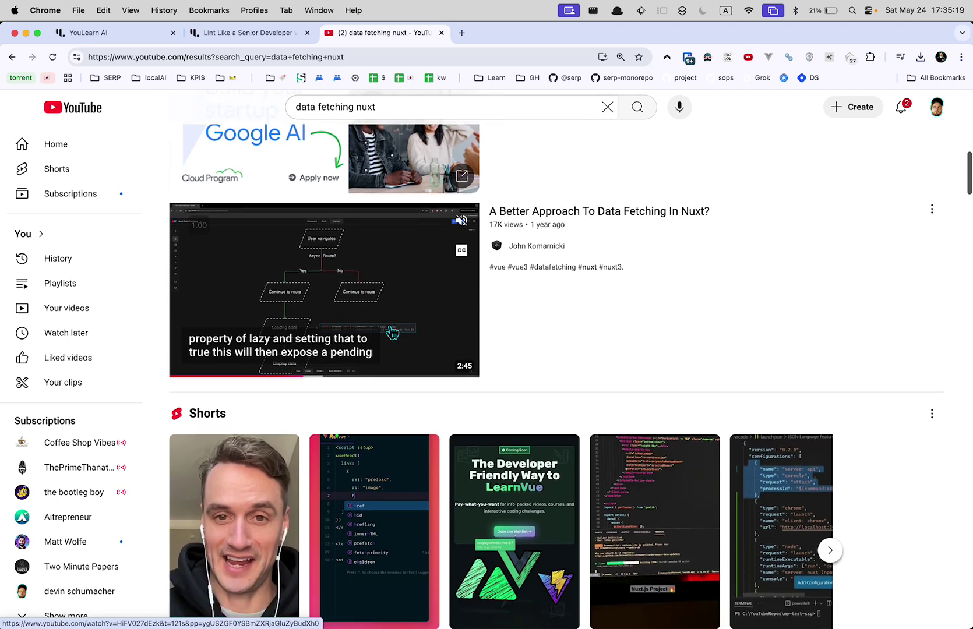
pyautogui.scroll(-10, 393, 332)
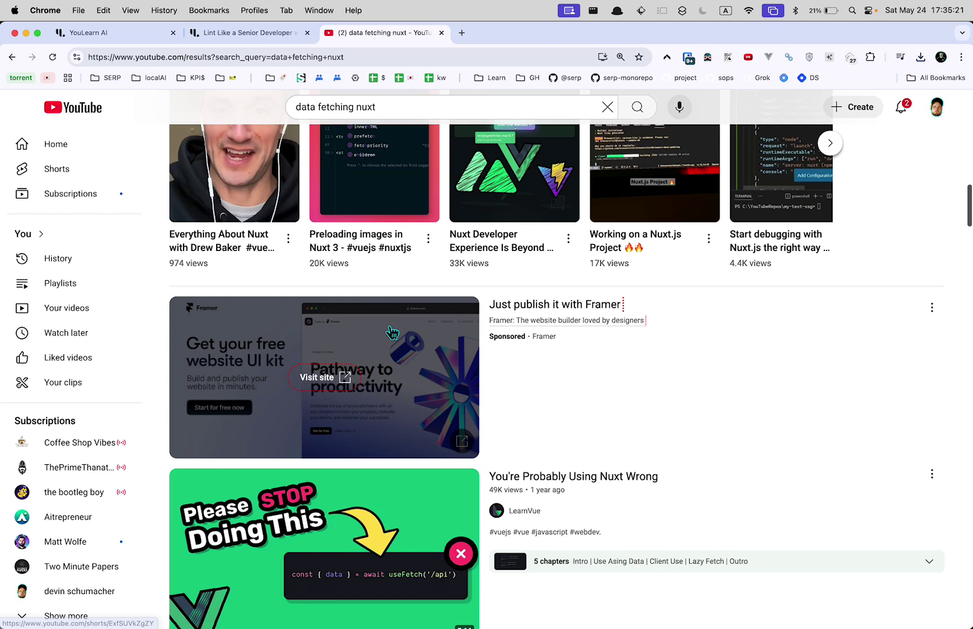
pyautogui.scroll(-11, 392, 332)
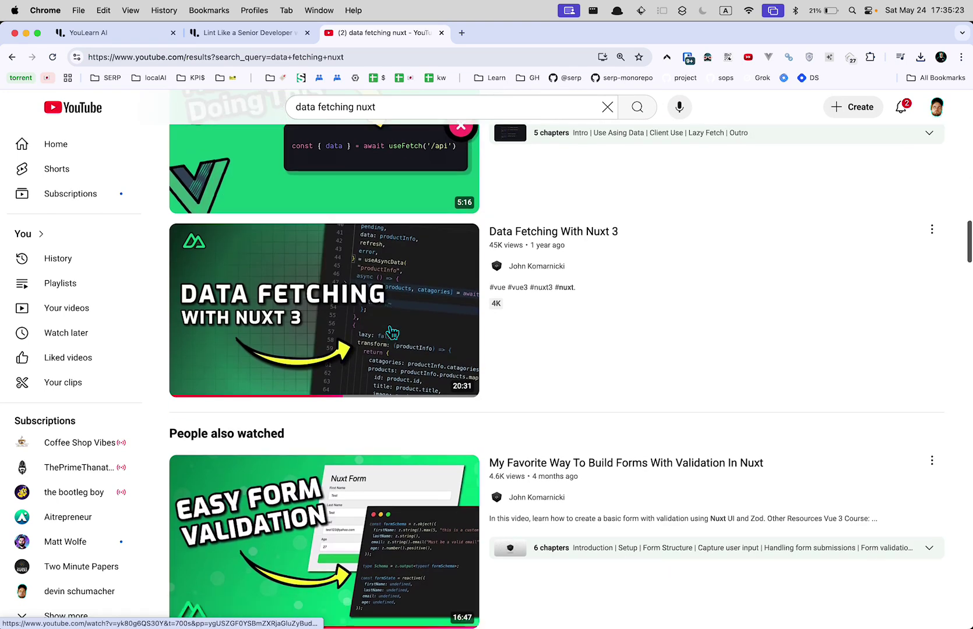
pyautogui.scroll(5, 392, 332)
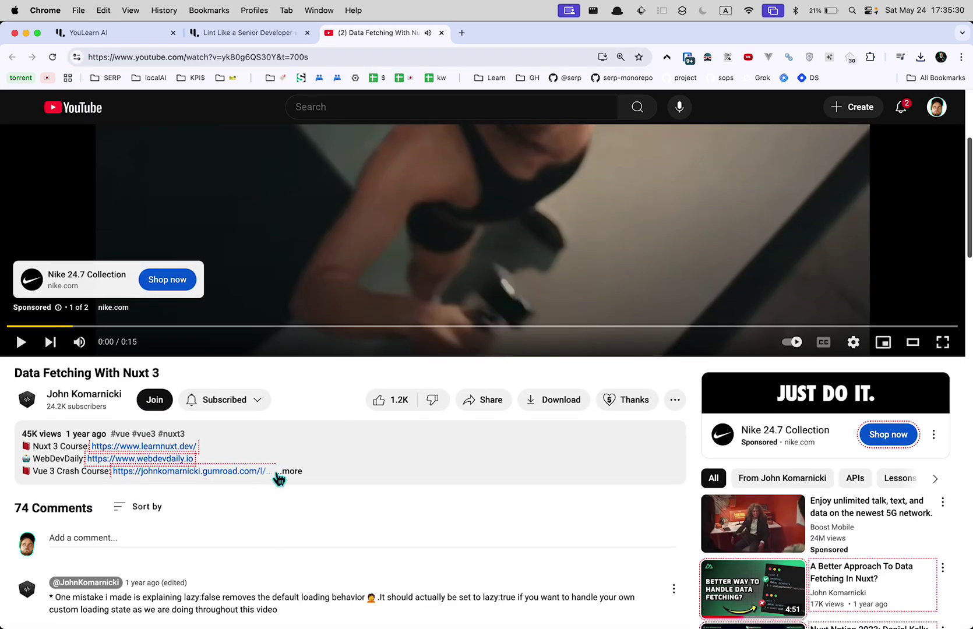
# Expand the Data Fetching With Nuxt 3 description, read through the comments, and return to the top
pyautogui.click(286, 473)
pyautogui.scroll(-3, 287, 474)
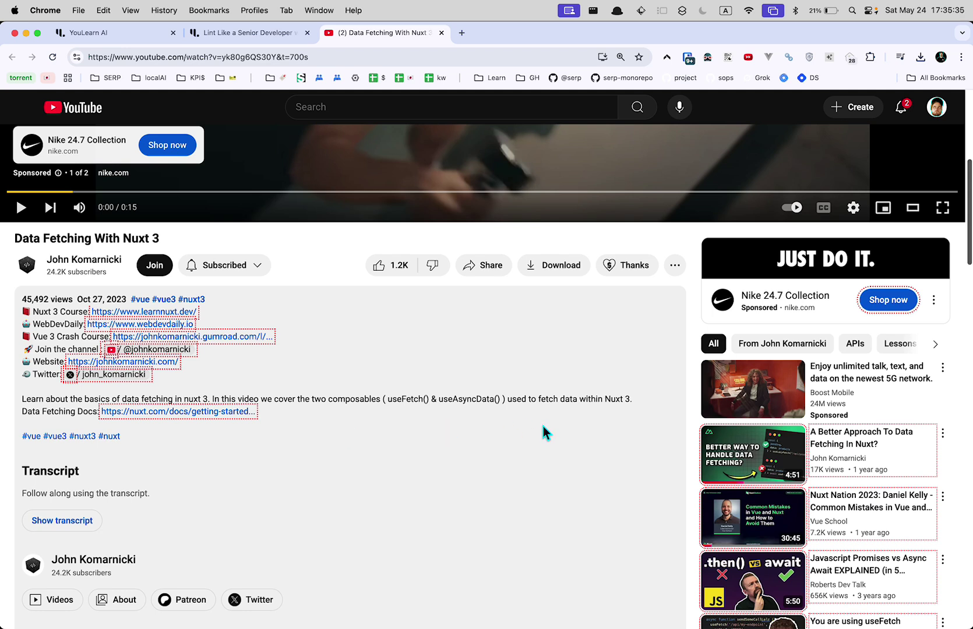
pyautogui.scroll(-6, 542, 426)
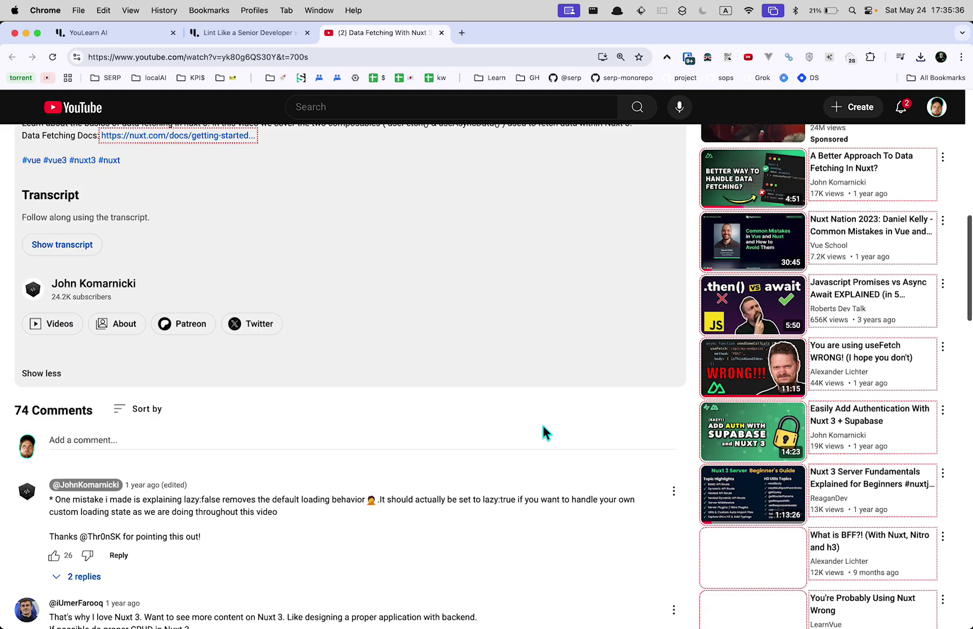
pyautogui.scroll(-2, 542, 426)
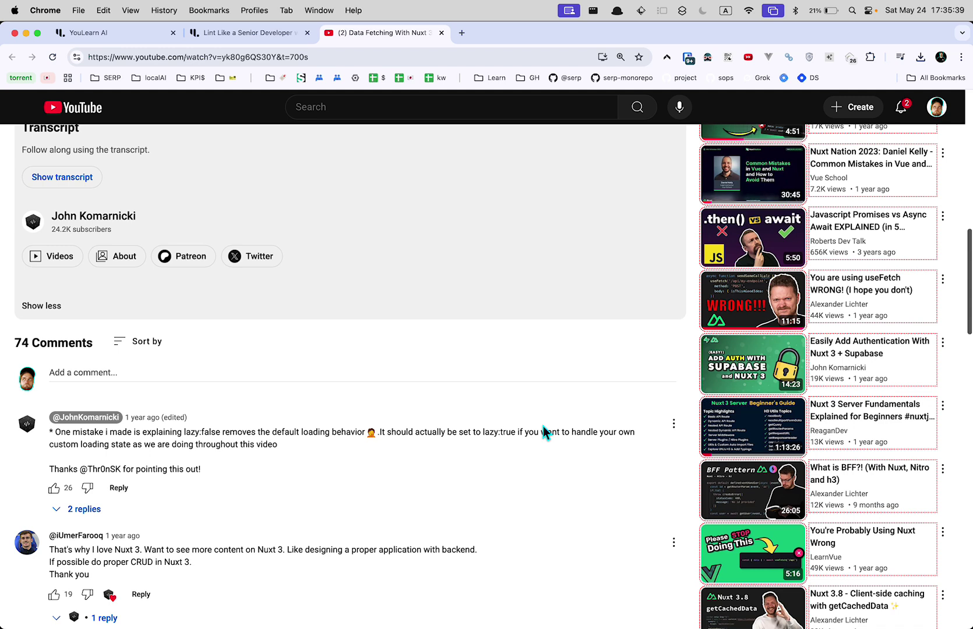
pyautogui.scroll(-5, 543, 426)
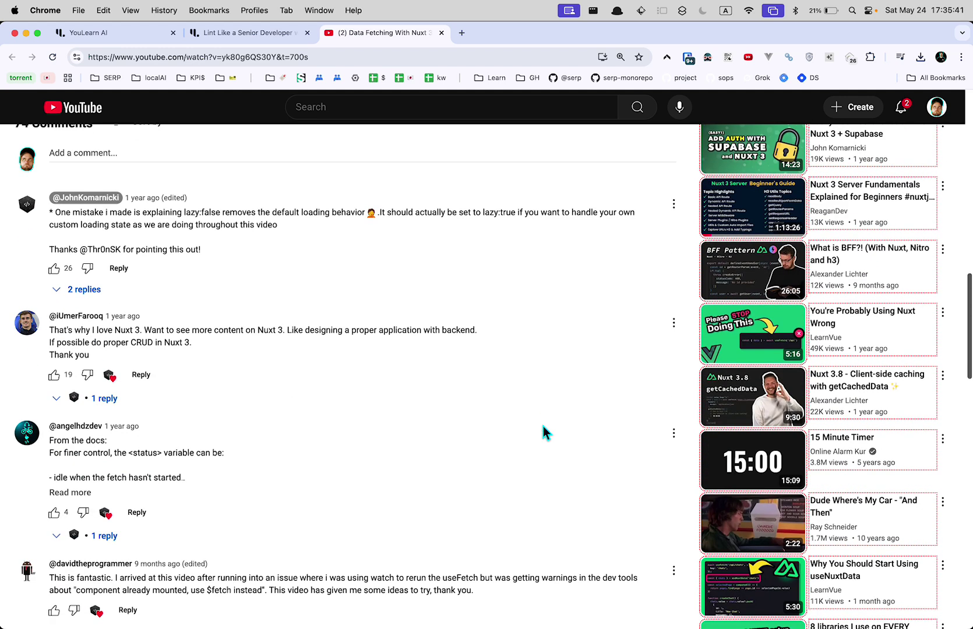
pyautogui.scroll(-6, 543, 426)
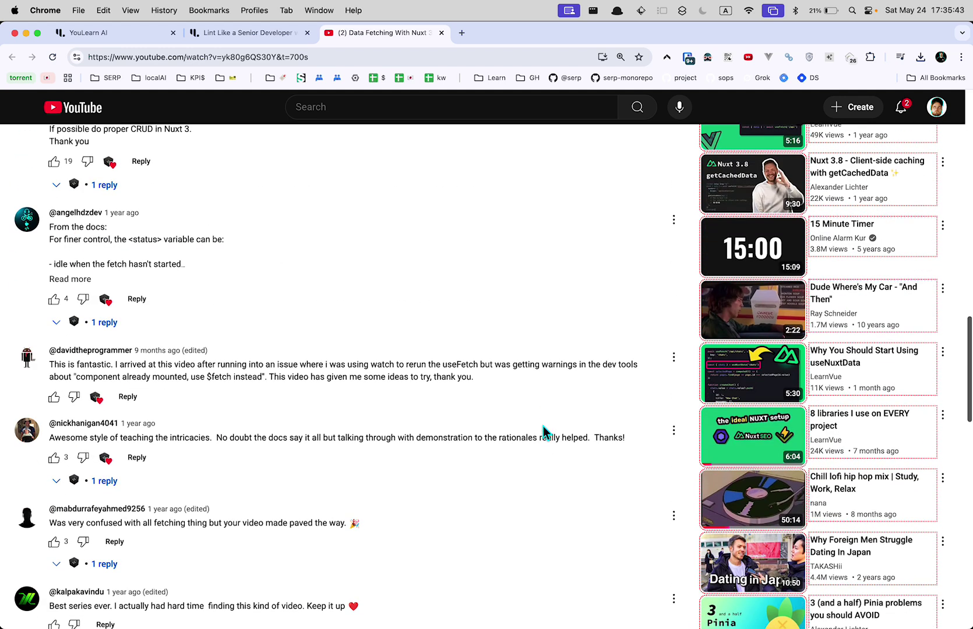
pyautogui.scroll(-6, 541, 422)
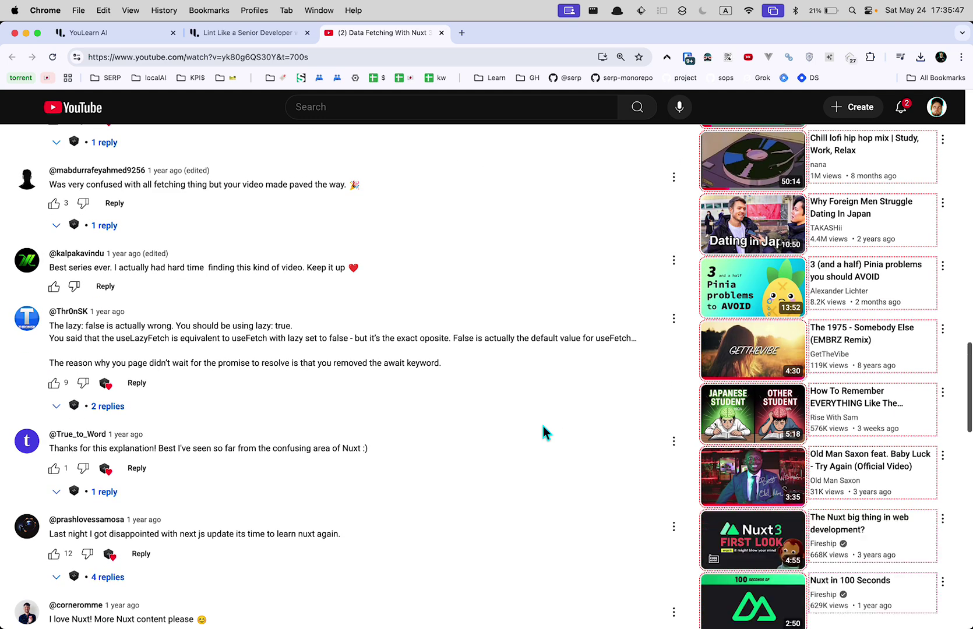
pyautogui.scroll(-5, 542, 426)
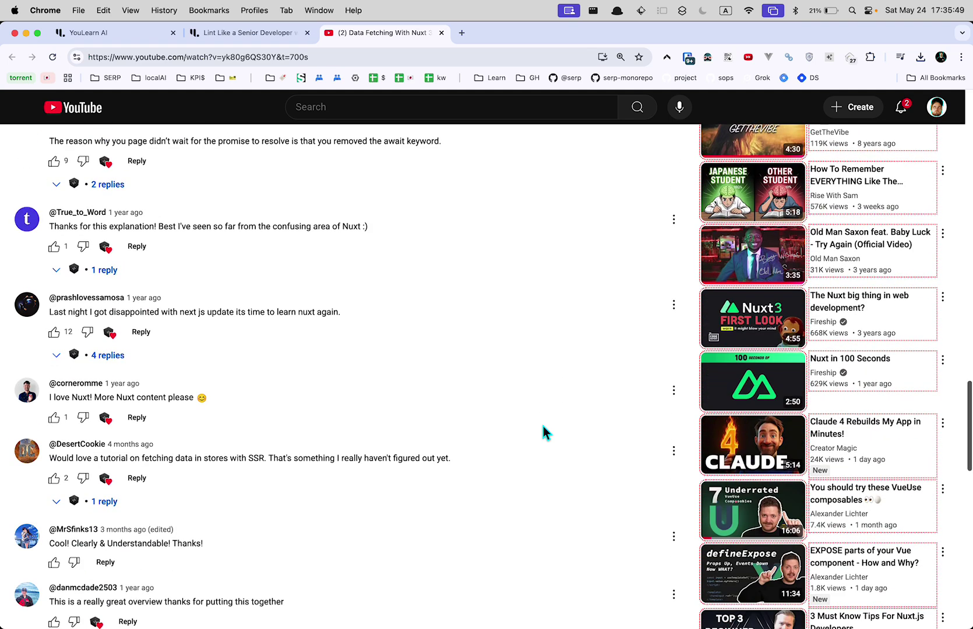
pyautogui.scroll(-4, 541, 422)
pyautogui.press('Home')
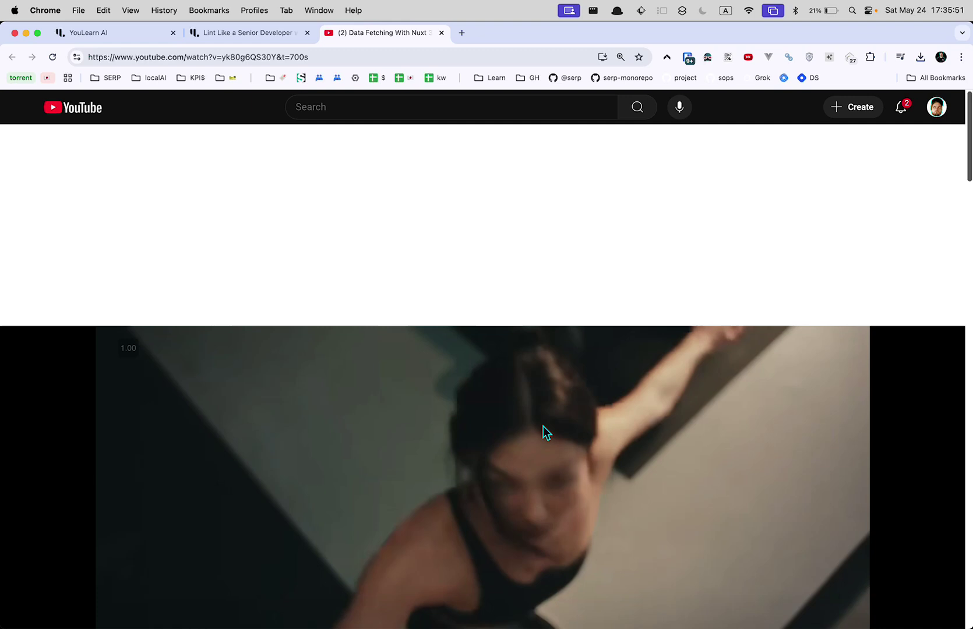
# Close the YouTube tab and paste the Nuxt 3 video link into YouLearn as new content
pyautogui.press('super+w')
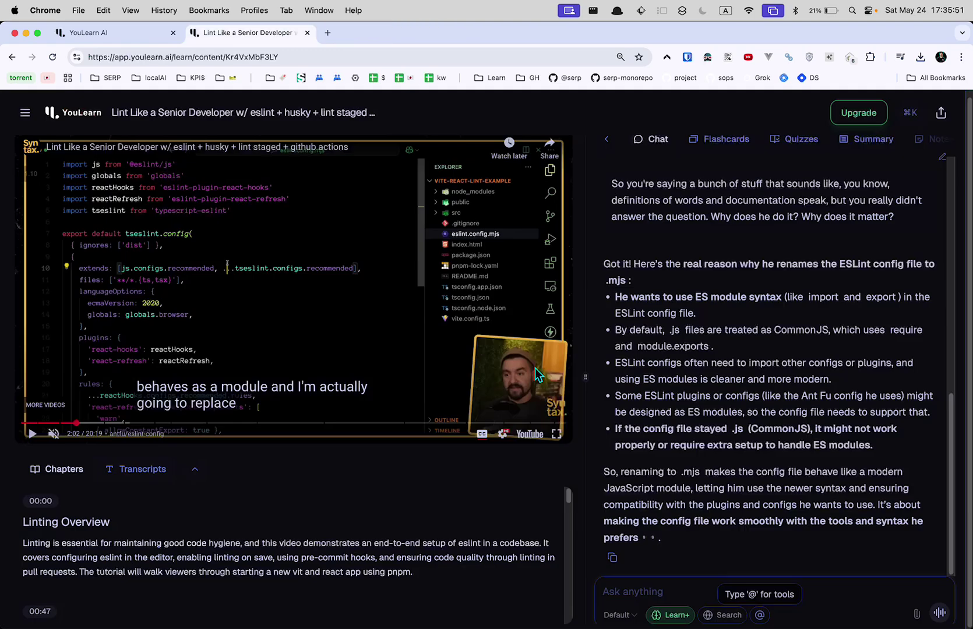
pyautogui.click(97, 121)
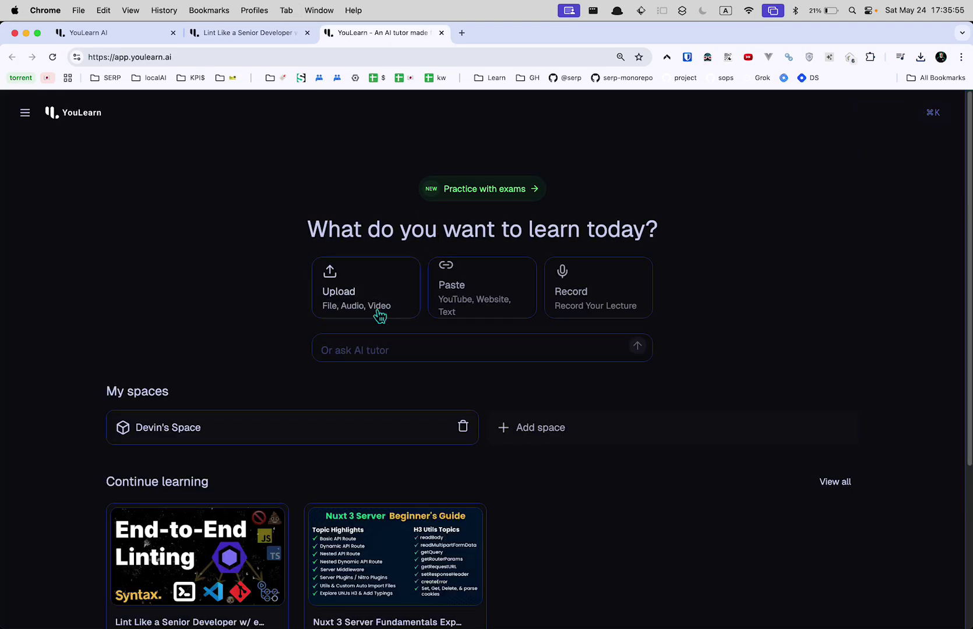
pyautogui.click(481, 304)
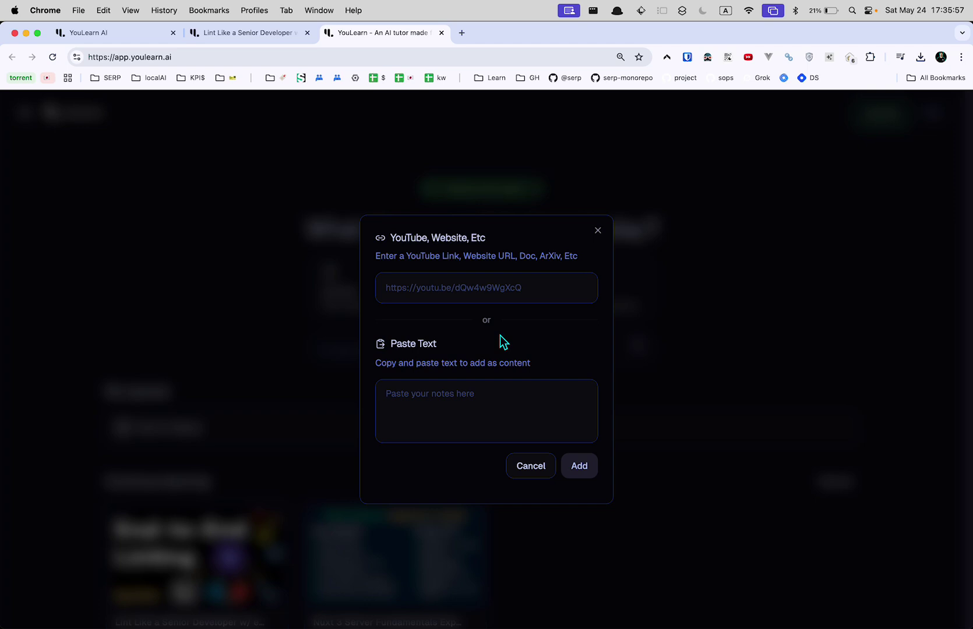
pyautogui.press('super+v')
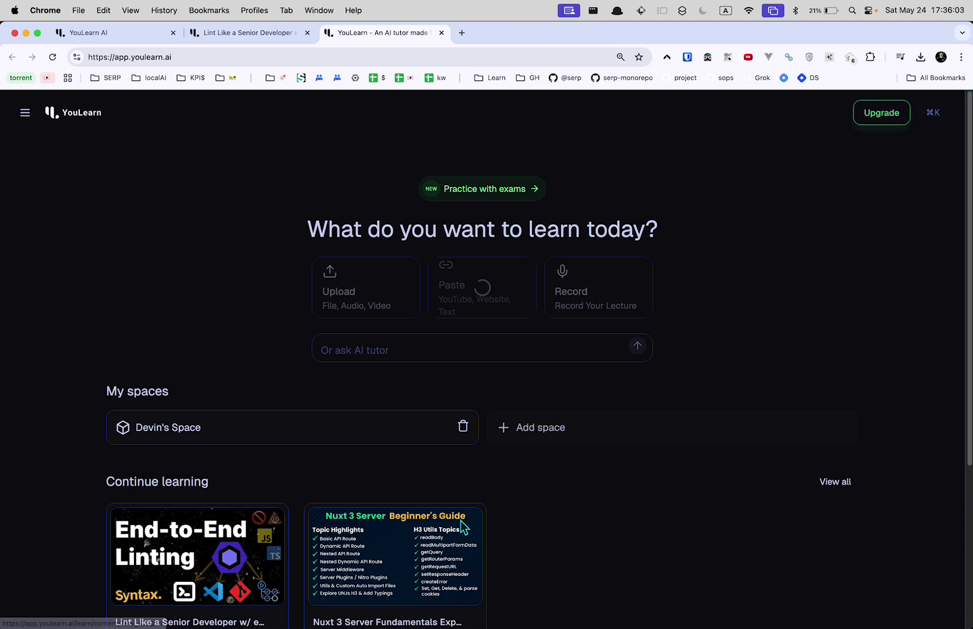
# Open the new 'Data Fetching With Nuxt 3' item from Recents
pyautogui.scroll(-5, 457, 550)
pyautogui.scroll(-2, 460, 559)
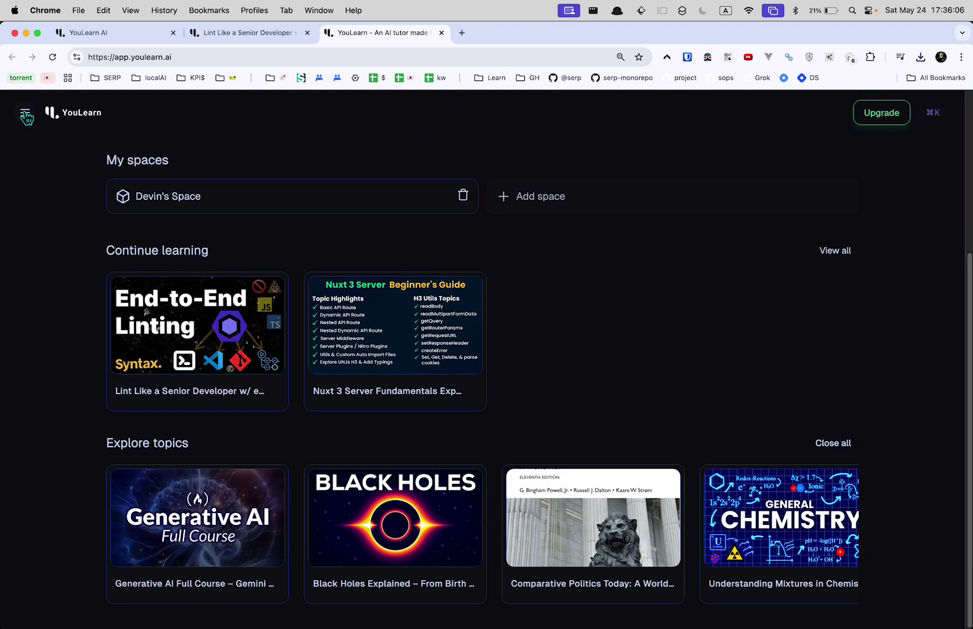
pyautogui.click(25, 112)
pyautogui.click(58, 235)
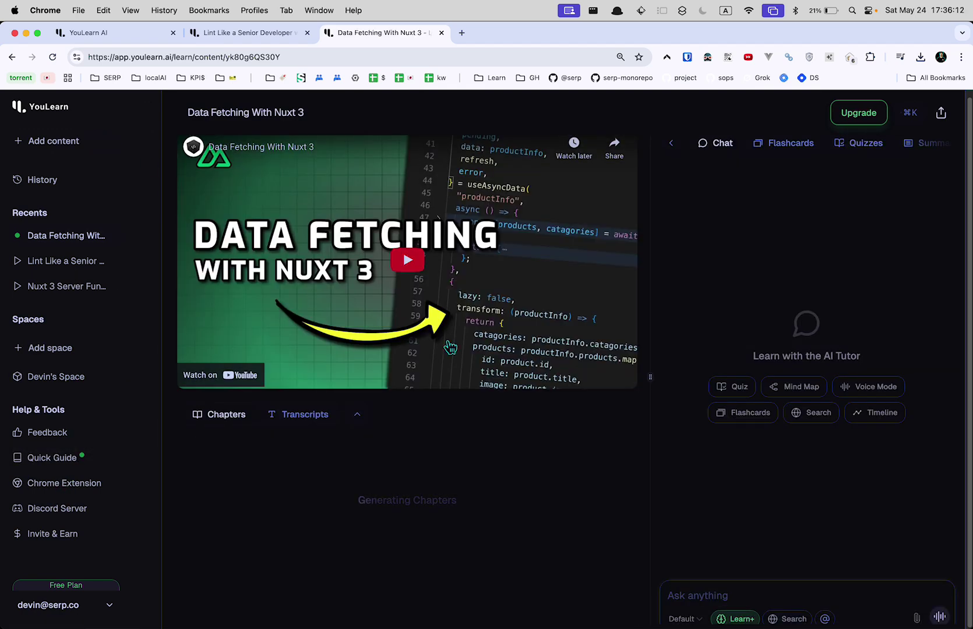
# Hide the side navigation and zoom the page out to fit more text
pyautogui.click(147, 108)
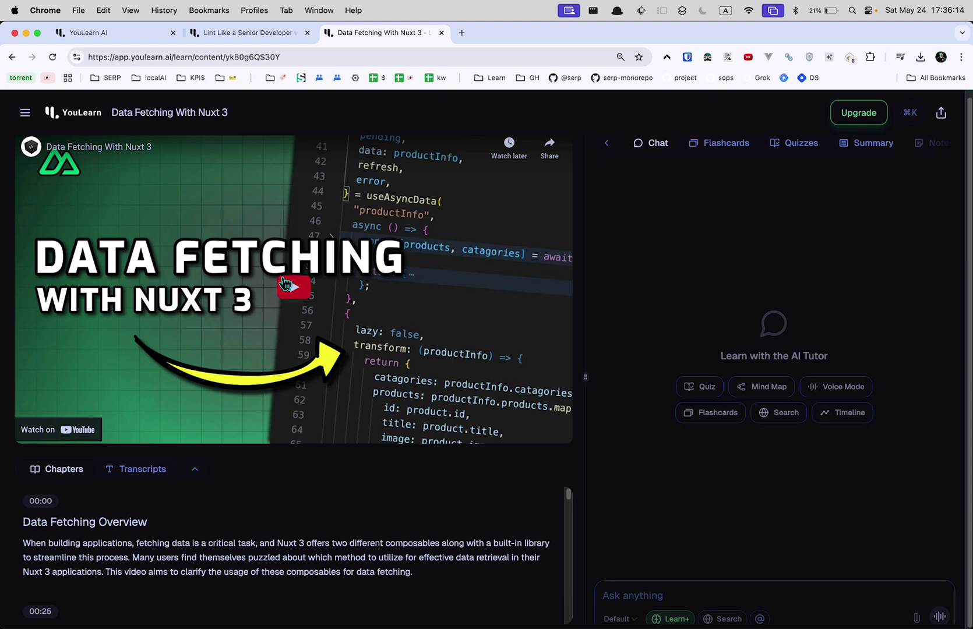
pyautogui.scroll(-1, 288, 569)
pyautogui.scroll(-1, 289, 569)
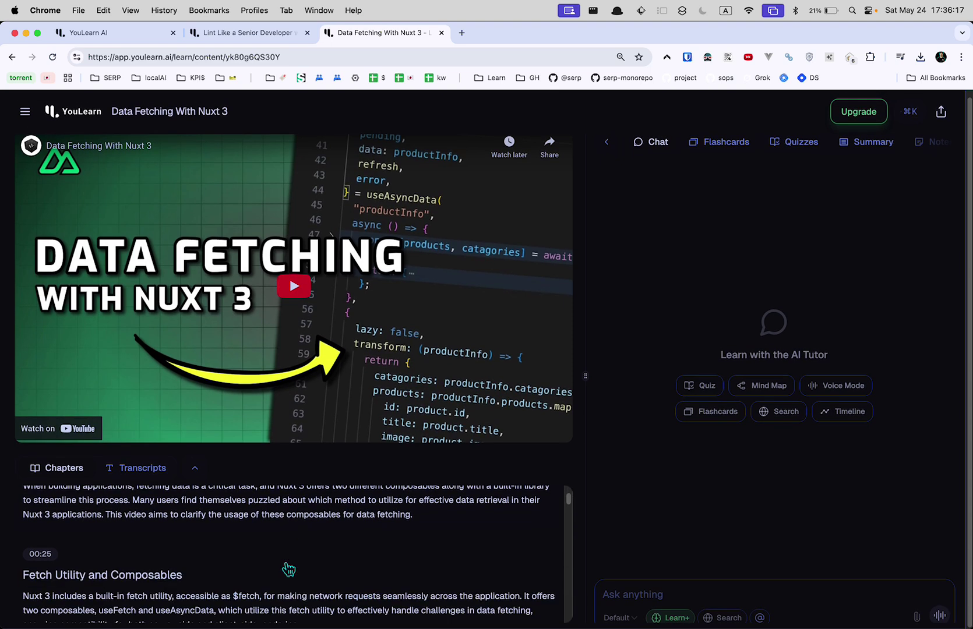
pyautogui.scroll(2, 305, 536)
pyautogui.scroll(-5, 305, 536)
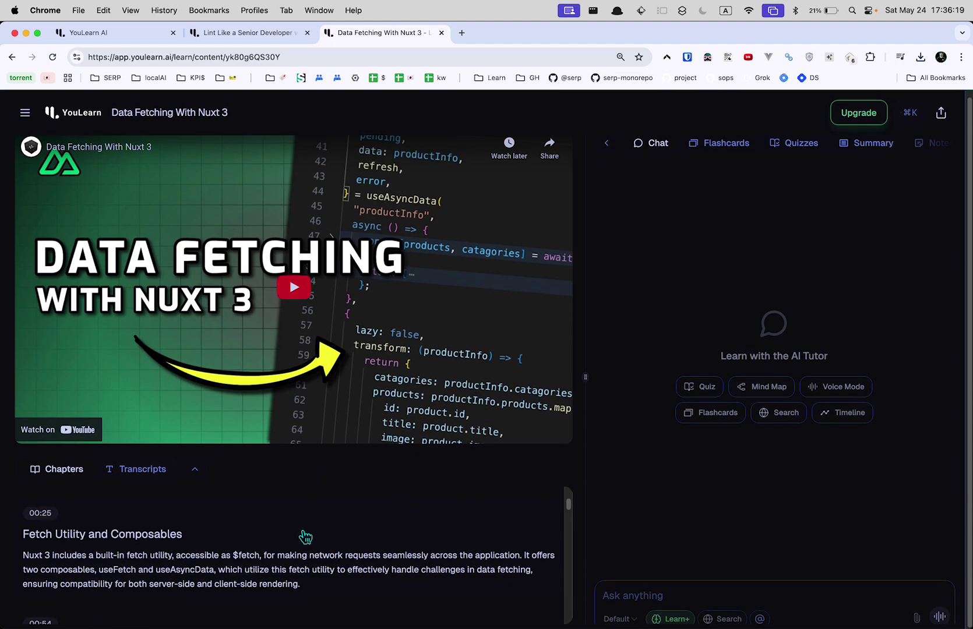
pyautogui.press('super+minus')
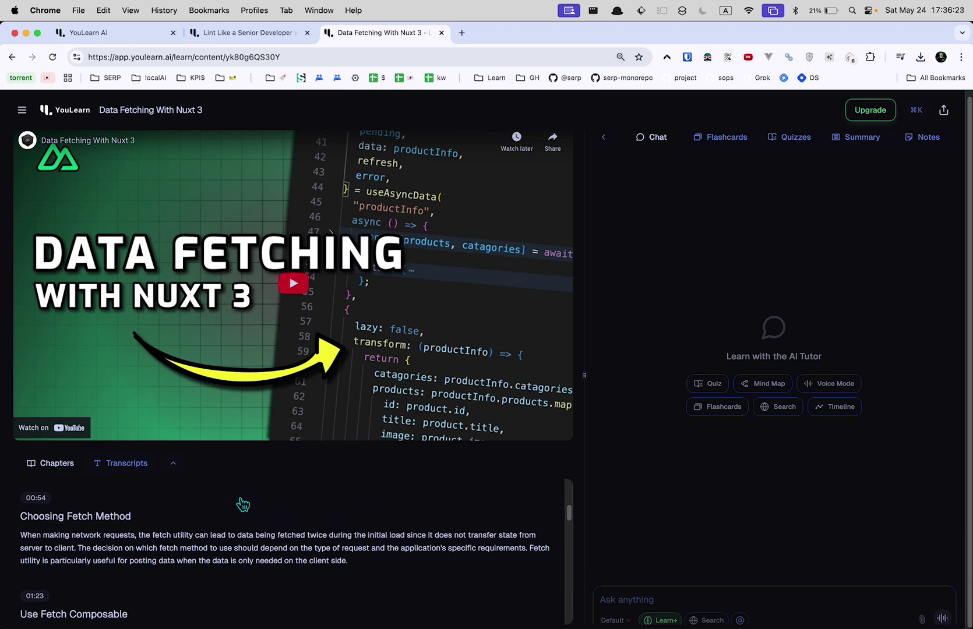
# Collapse the video, read chapters from 'Data Fetching Overview' to 'Summary and Resources', then restore it
pyautogui.click(173, 463)
pyautogui.scroll(2, 238, 348)
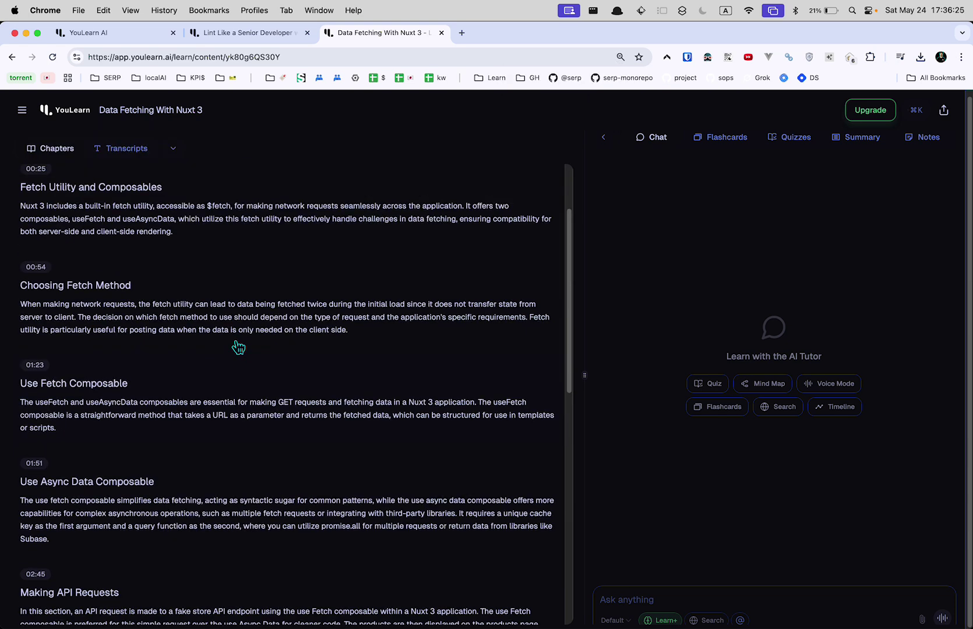
pyautogui.scroll(-5, 238, 348)
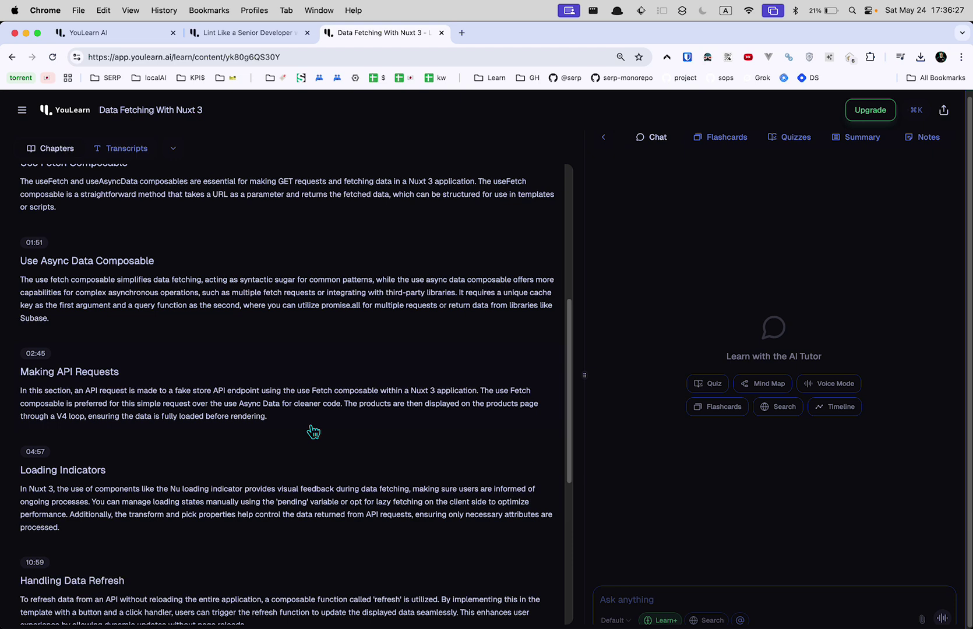
pyautogui.scroll(-1, 312, 432)
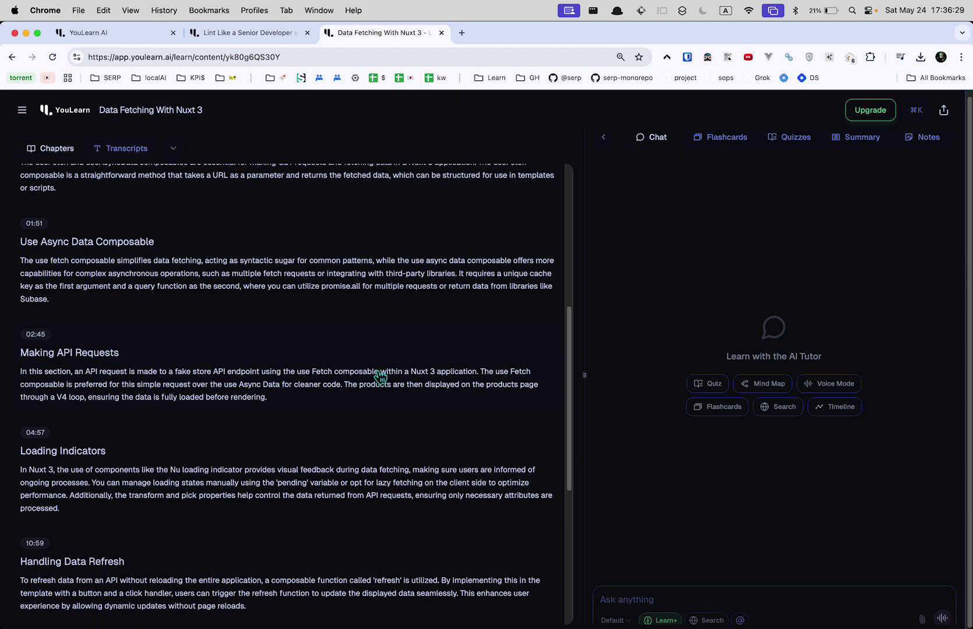
pyautogui.scroll(-6, 406, 379)
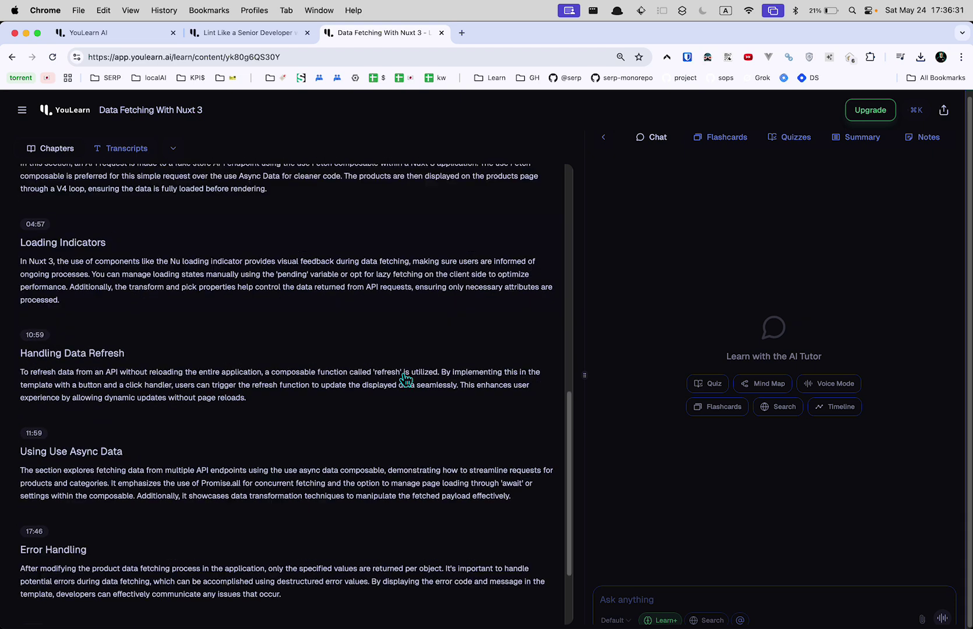
pyautogui.scroll(-1, 234, 378)
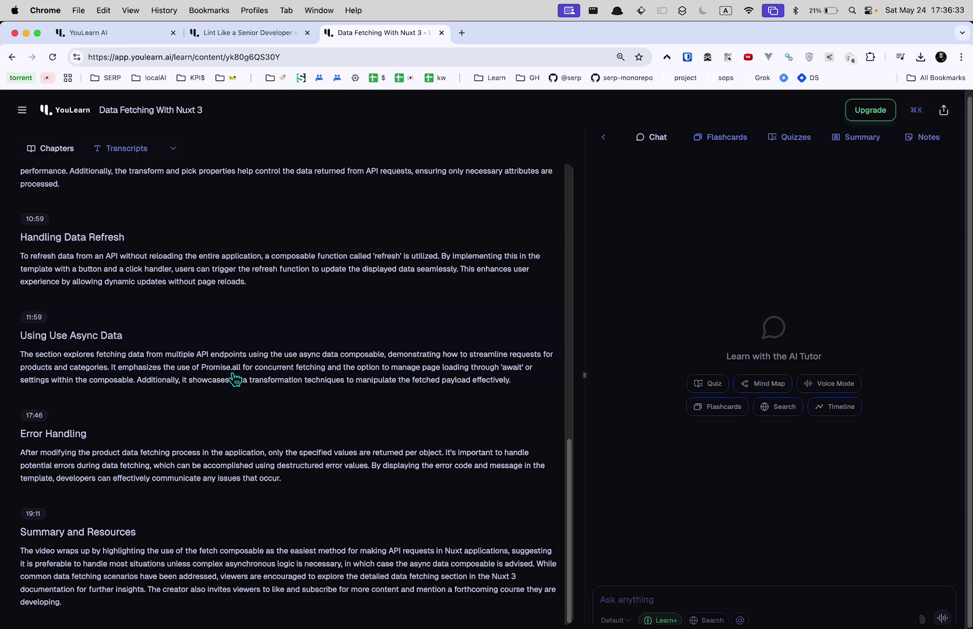
pyautogui.scroll(20, 234, 378)
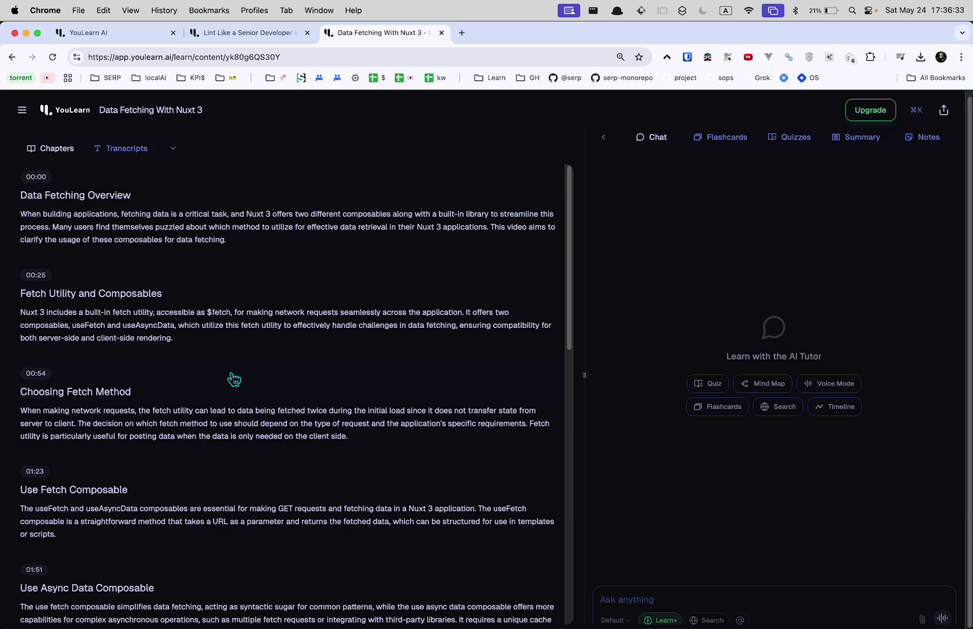
pyautogui.click(173, 148)
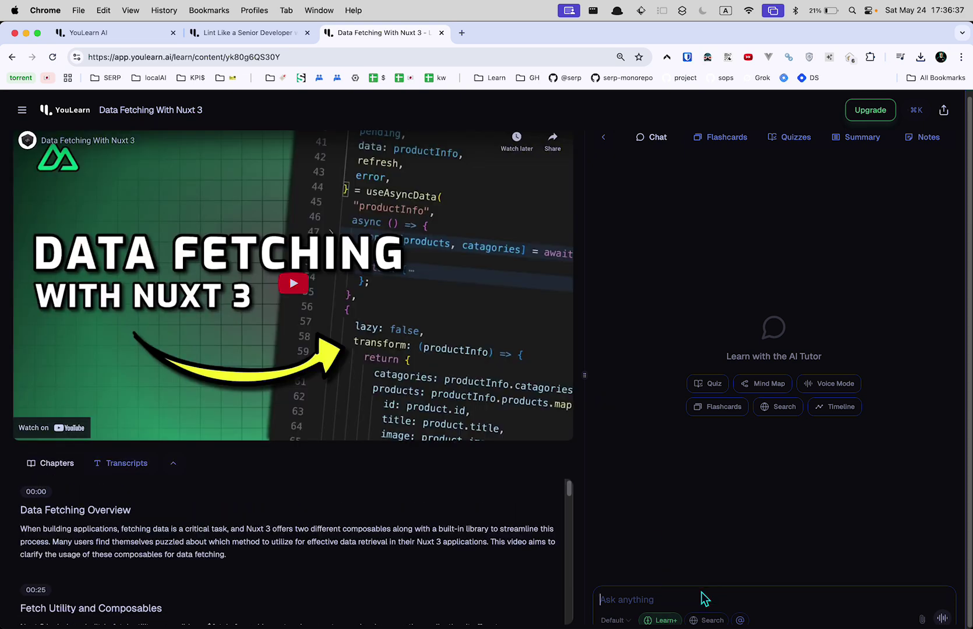
pyautogui.click(739, 620)
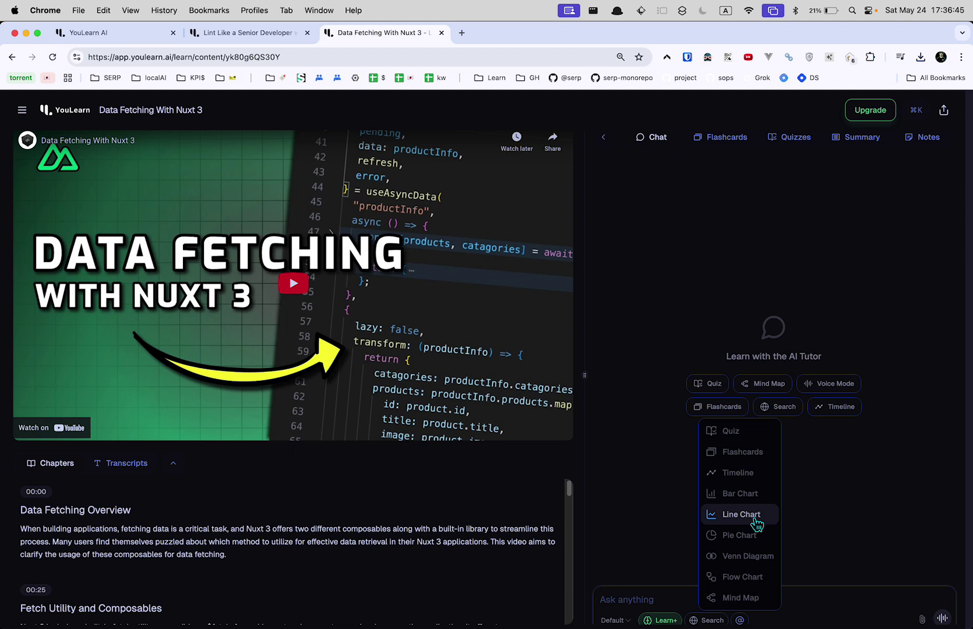
pyautogui.click(754, 578)
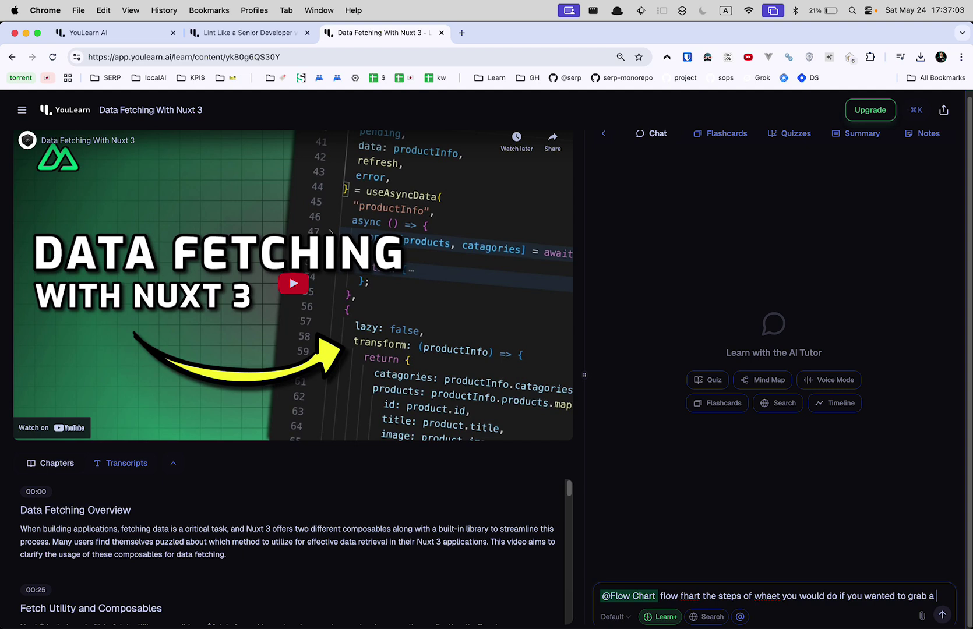
pyautogui.keyDown('shift'); pyautogui.click(666, 595); pyautogui.keyUp('shift')
pyautogui.press('BackSpace')
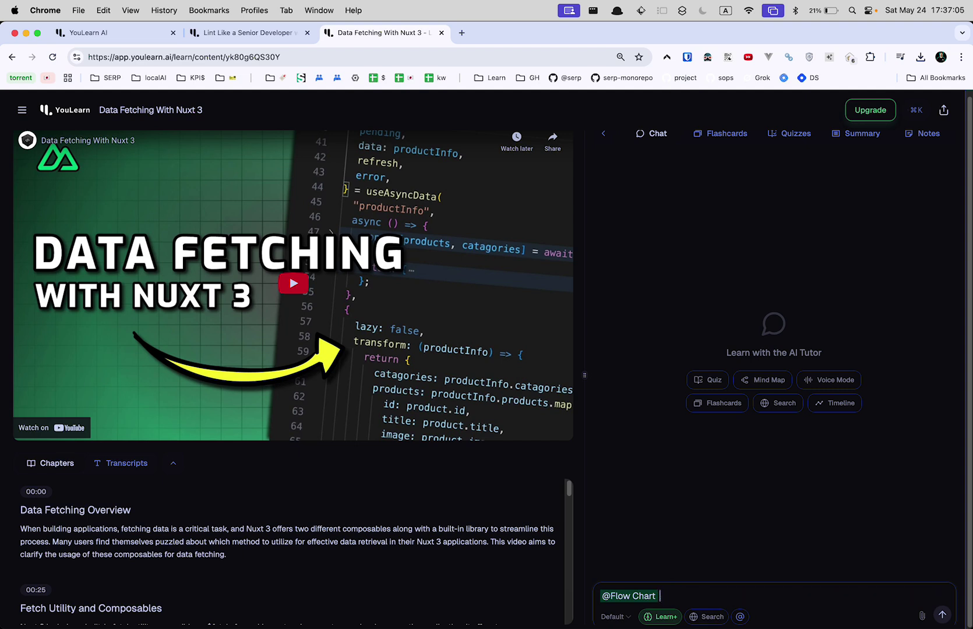
pyautogui.hotkey('alt', 'space')
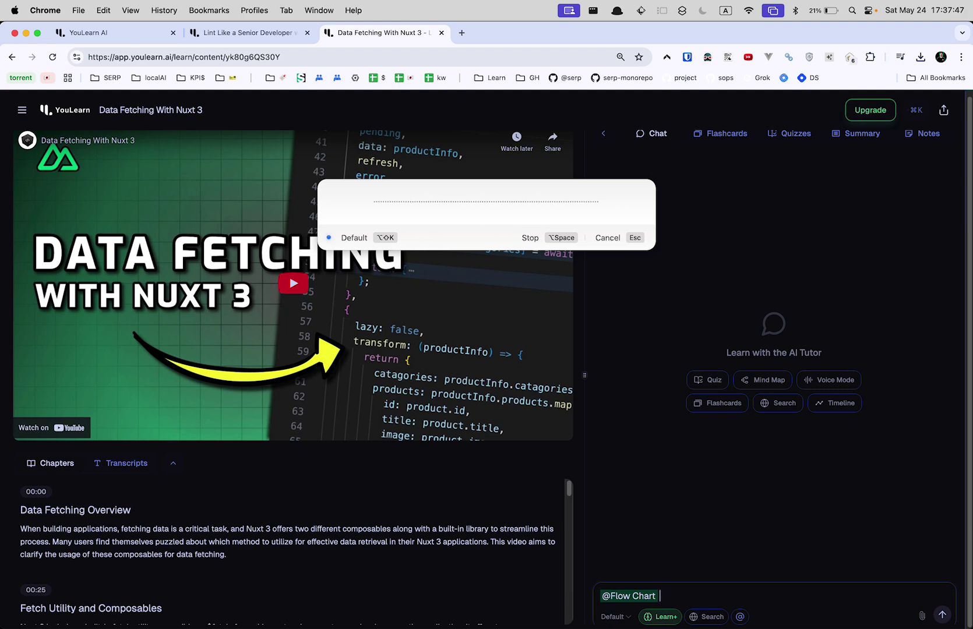
pyautogui.hotkey('alt', 'space')
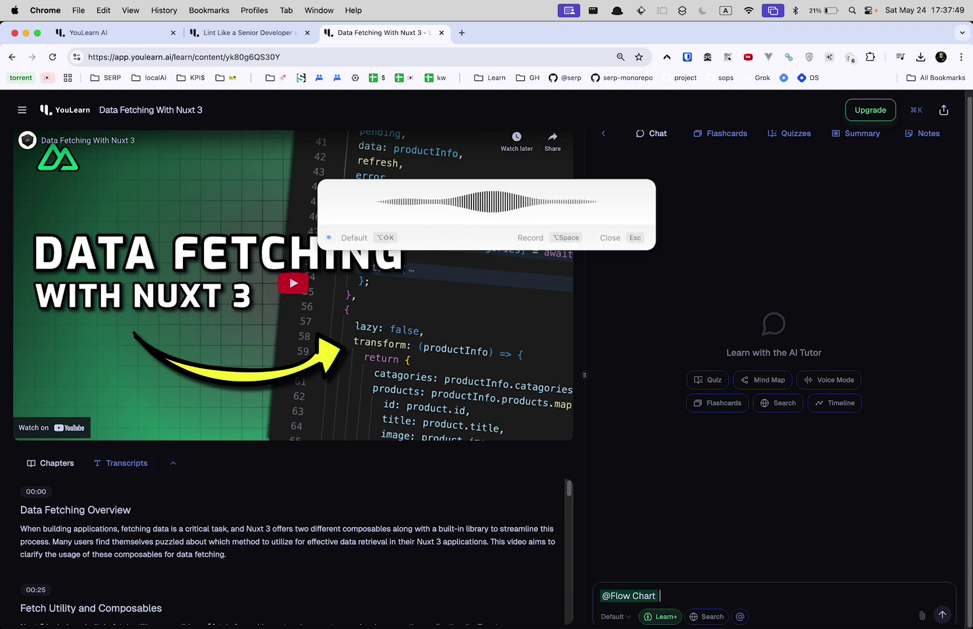
pyautogui.press('Return')
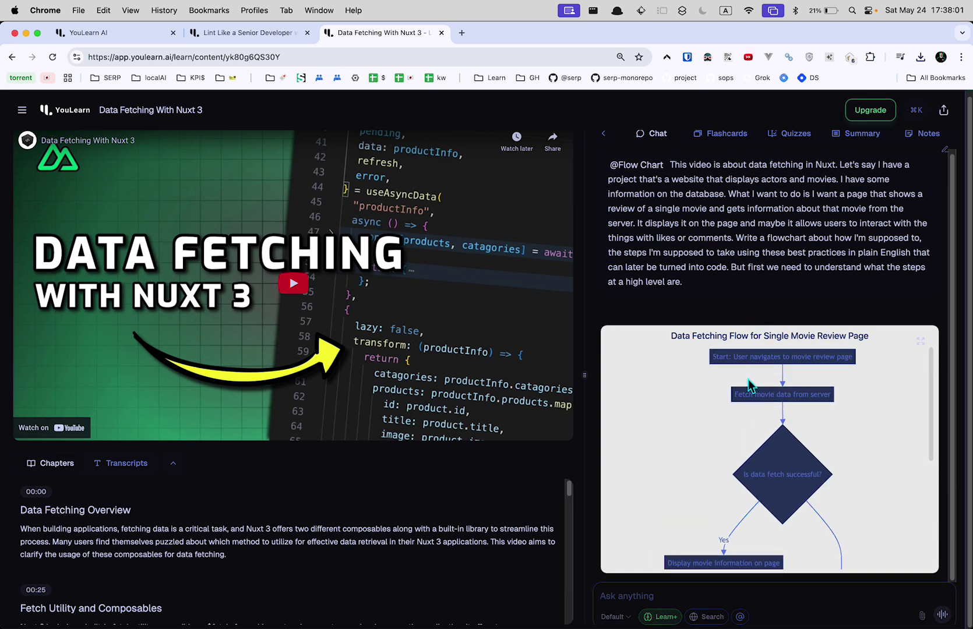
pyautogui.moveTo(713, 301); pyautogui.dragTo(671, 165)
pyautogui.press('super+c')
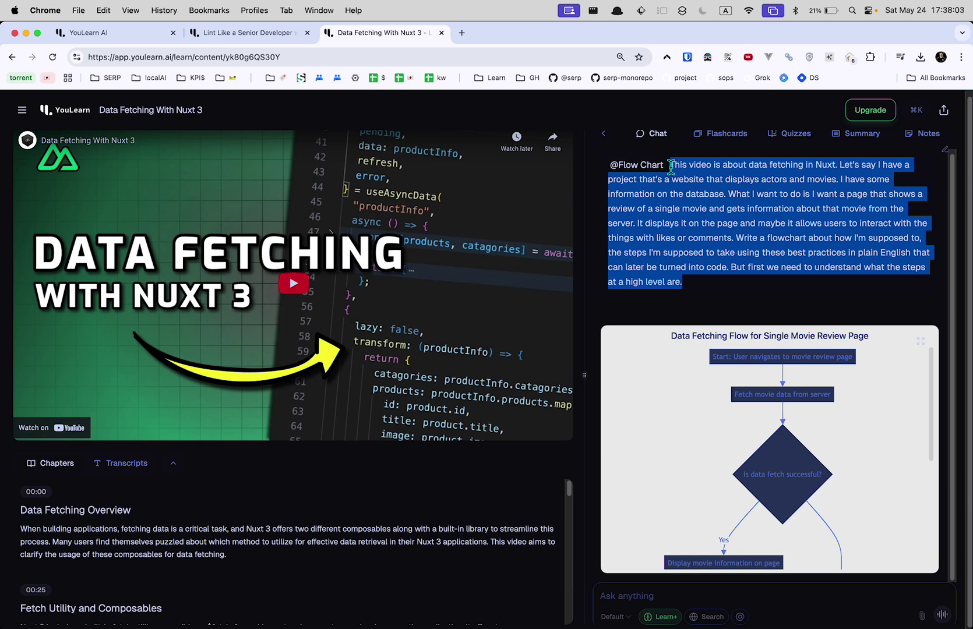
pyautogui.write('c clau')
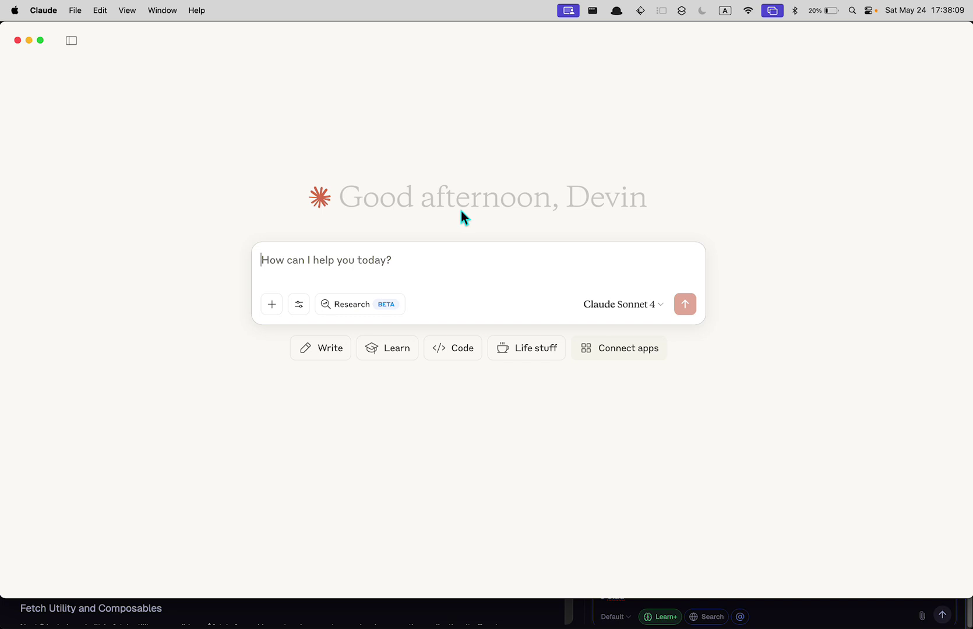
# Paste the movie-review flowchart prompt into Claude and send it
pyautogui.press('super+v')
pyautogui.press('Return')
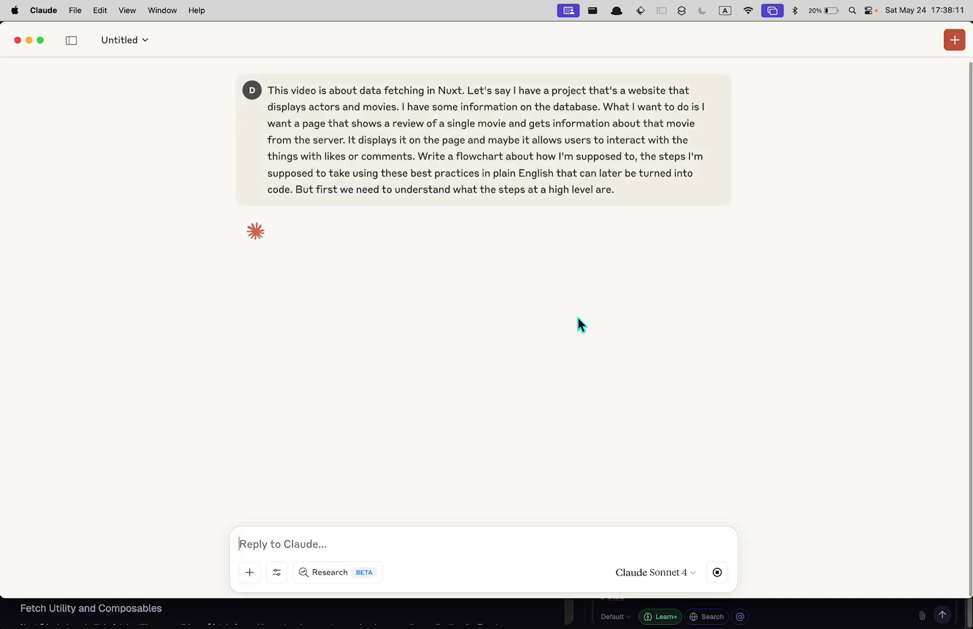
pyautogui.press('super+Tab')
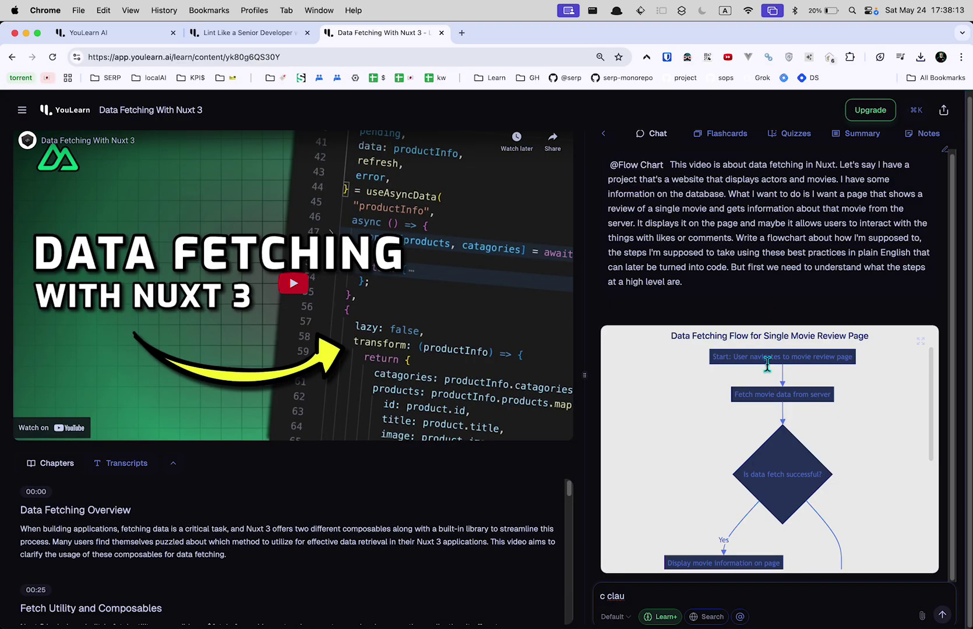
pyautogui.press('super+Tab')
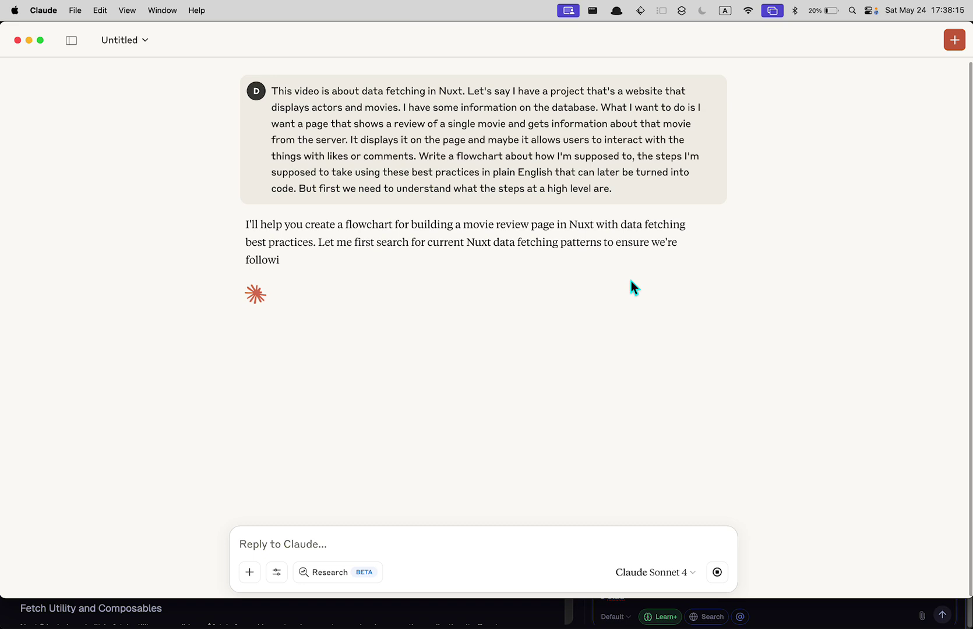
# Launch ChatGPT from the Alfred launcher
pyautogui.hotkey('alt', 'space')
pyautogui.write('cha')
pyautogui.press('Return')
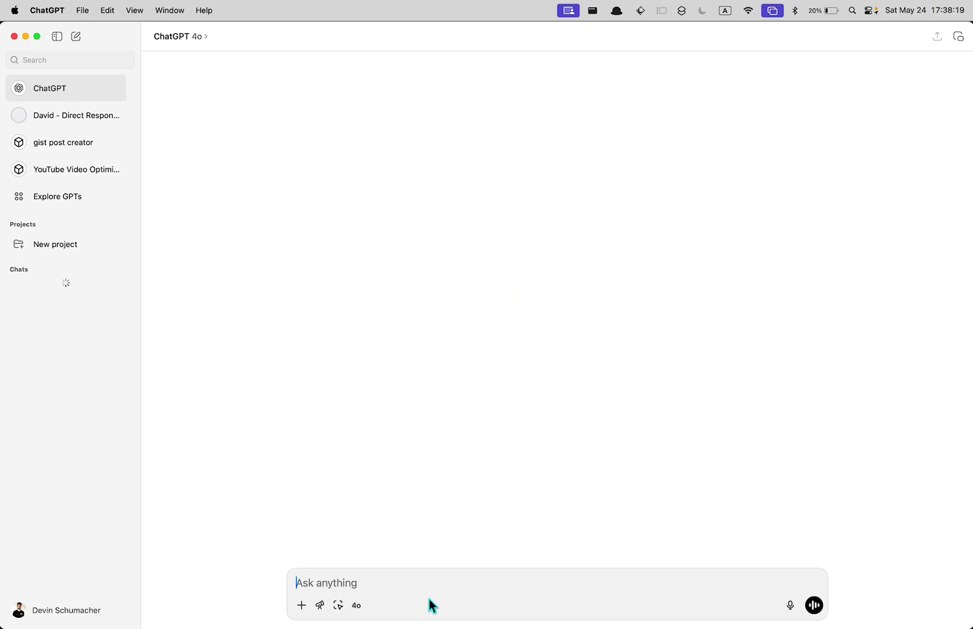
# Send the same prompt to ChatGPT and skim its ten-step movie review page plan
pyautogui.press('super+v')
pyautogui.press('Return')
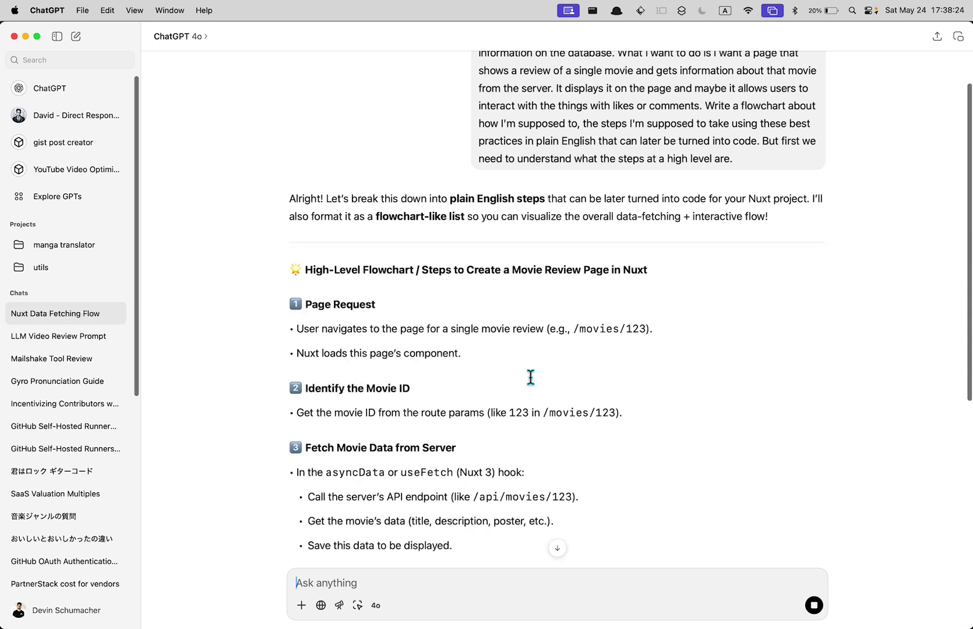
pyautogui.scroll(-10, 531, 377)
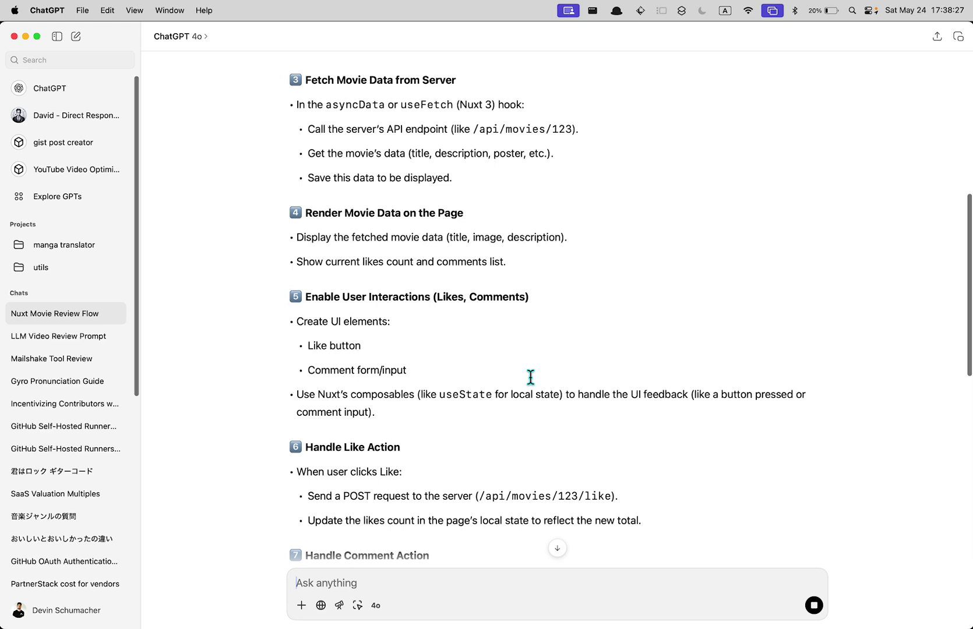
pyautogui.scroll(-6, 530, 377)
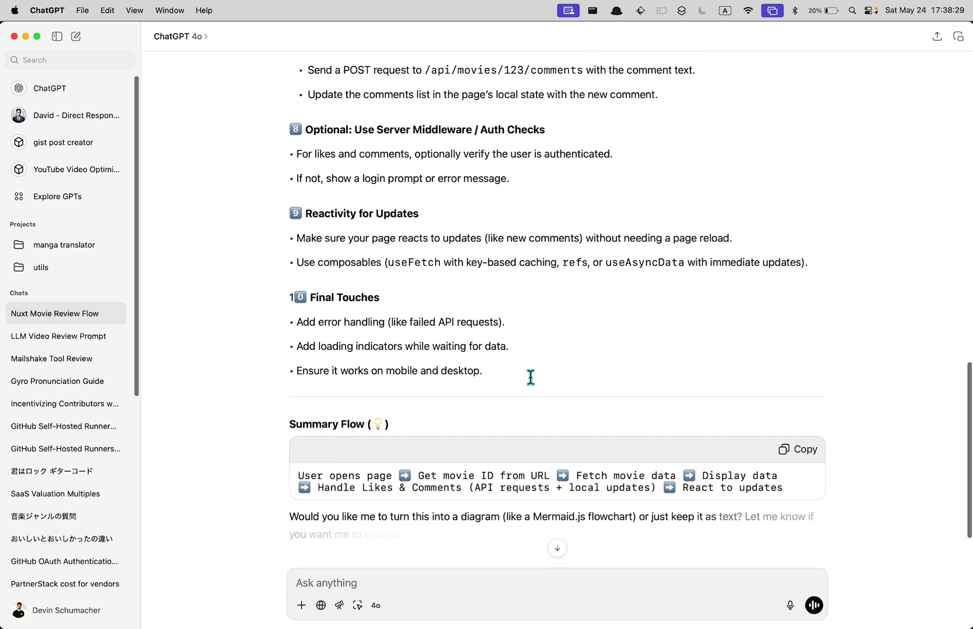
pyautogui.scroll(10, 531, 378)
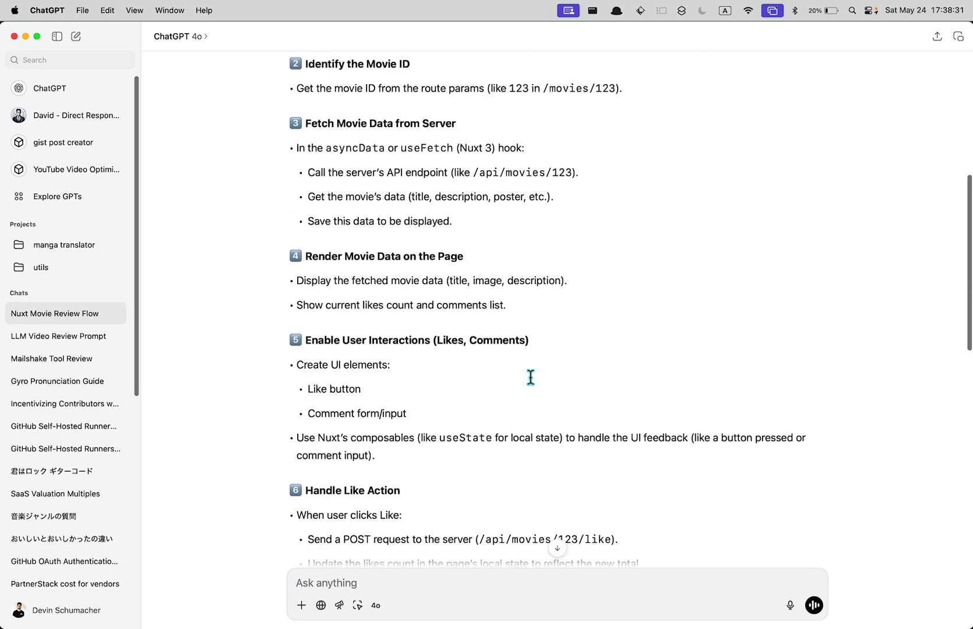
pyautogui.press('super+Tab')
# Scroll YouLearn's flowchart down to 'End: Page fully interactive'
pyautogui.press('super+Tab')
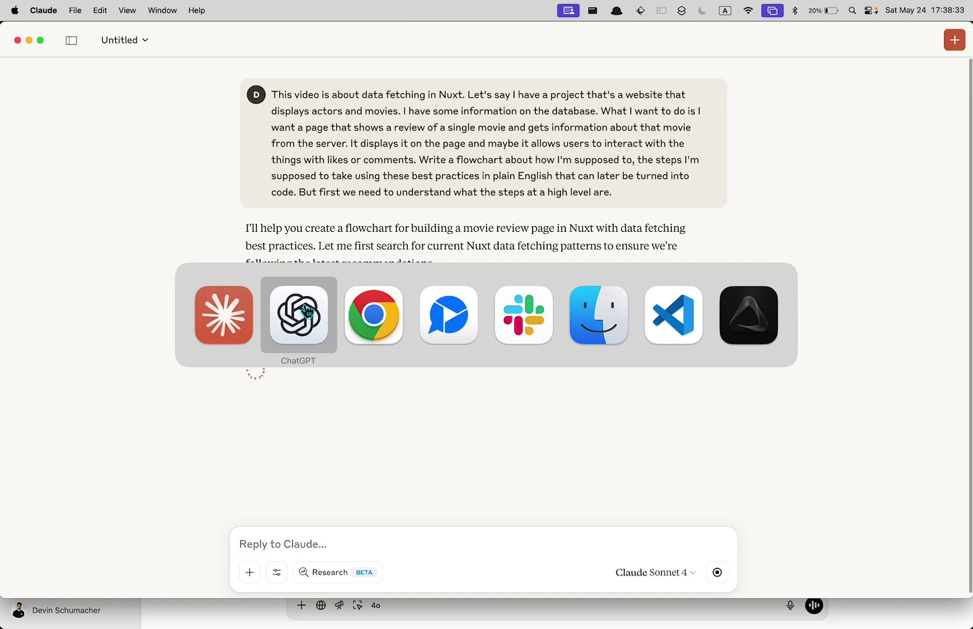
pyautogui.press('super+Tab')
pyautogui.press('super+Tab')
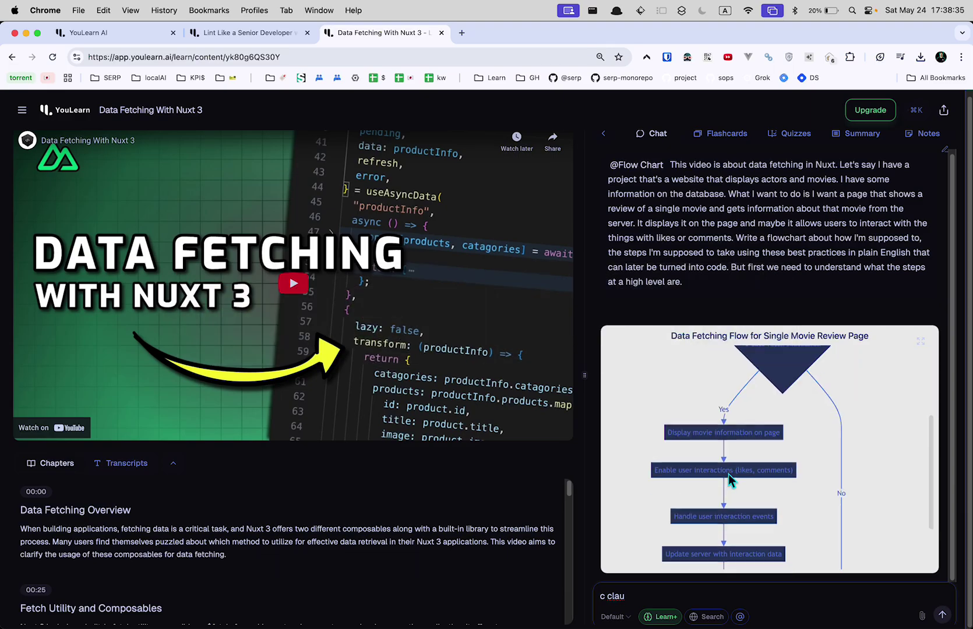
pyautogui.scroll(4, 728, 474)
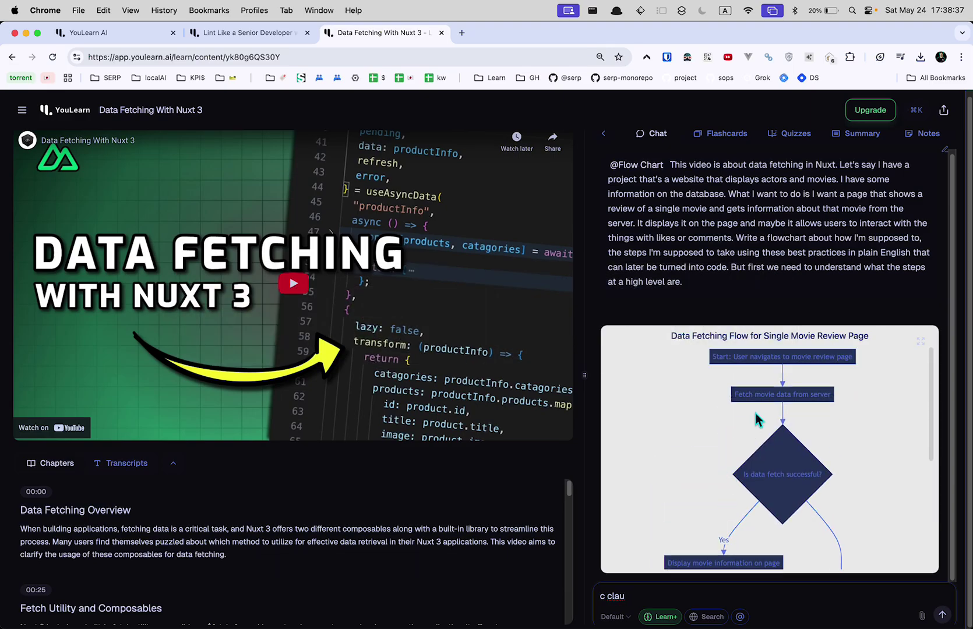
pyautogui.scroll(-4, 703, 375)
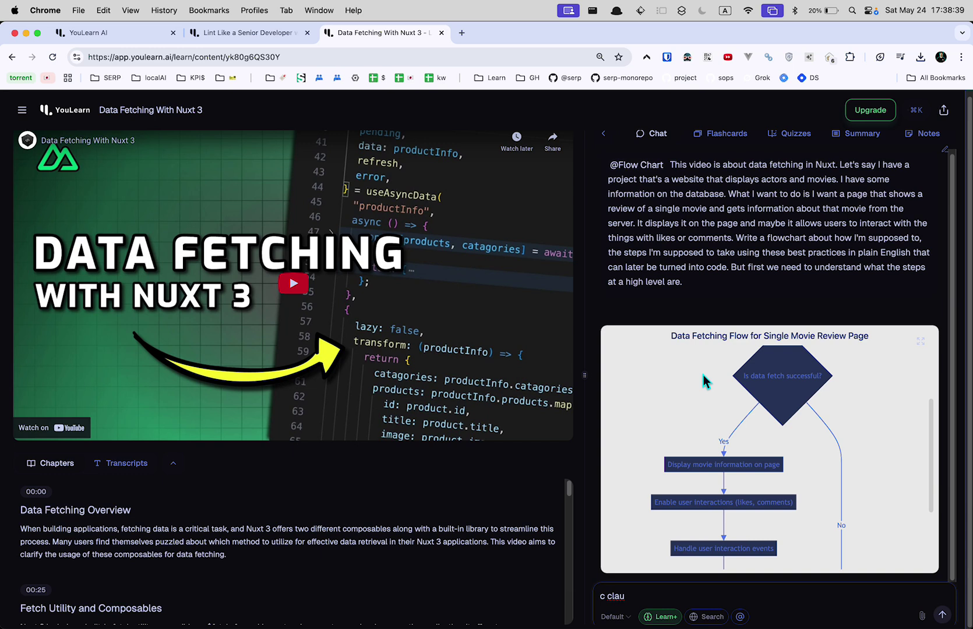
pyautogui.scroll(-3, 703, 376)
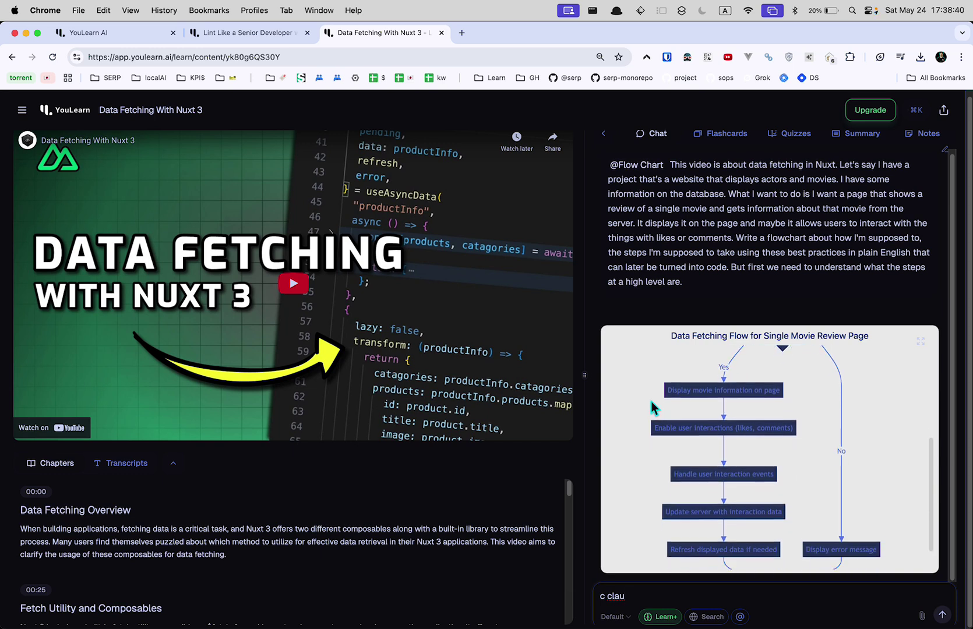
pyautogui.scroll(-2, 687, 478)
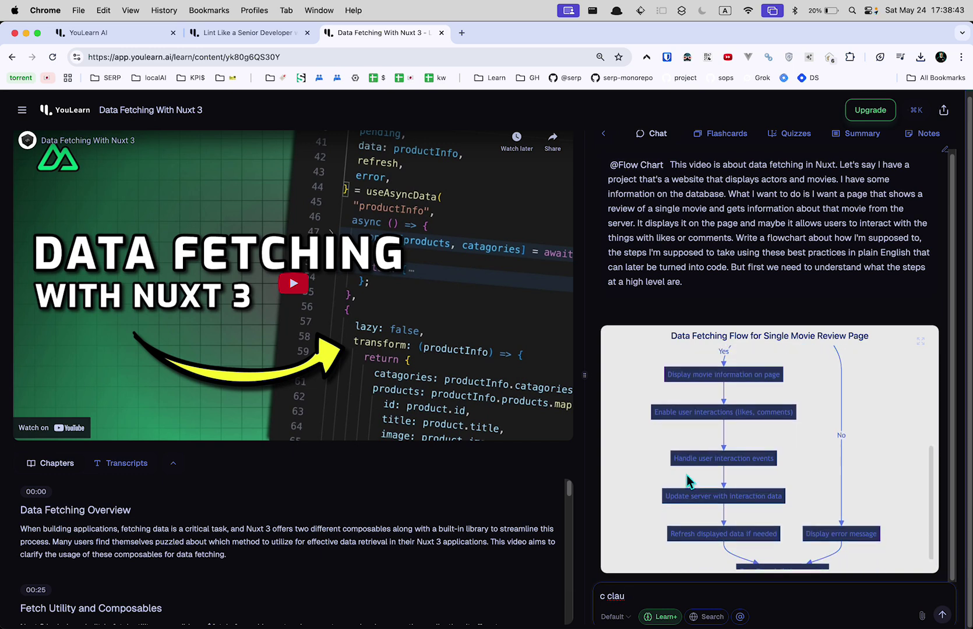
pyautogui.scroll(-1, 651, 407)
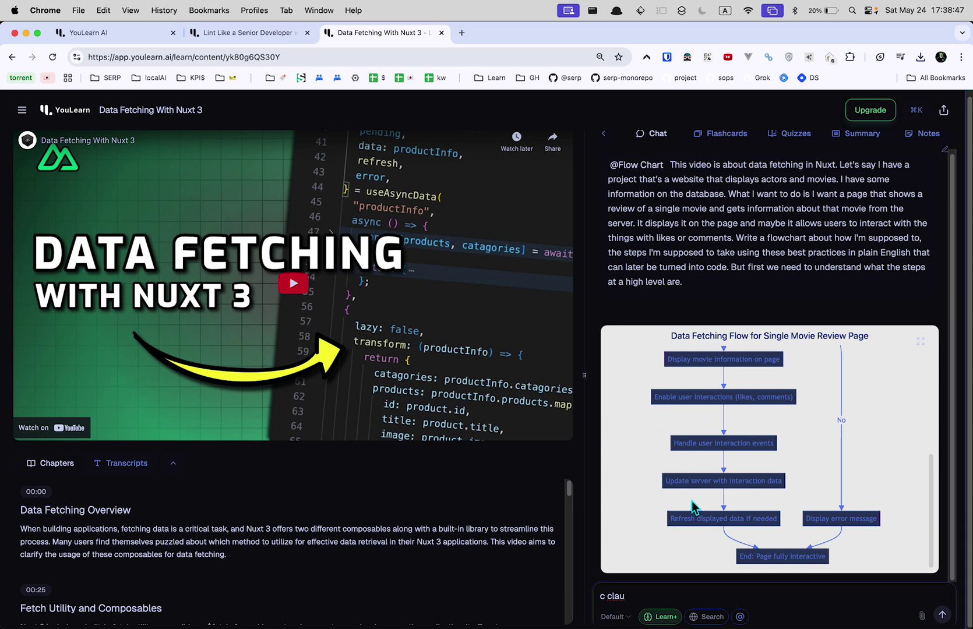
# Check the @ mention list, then switch to the video's Quizzes tab
pyautogui.click(739, 616)
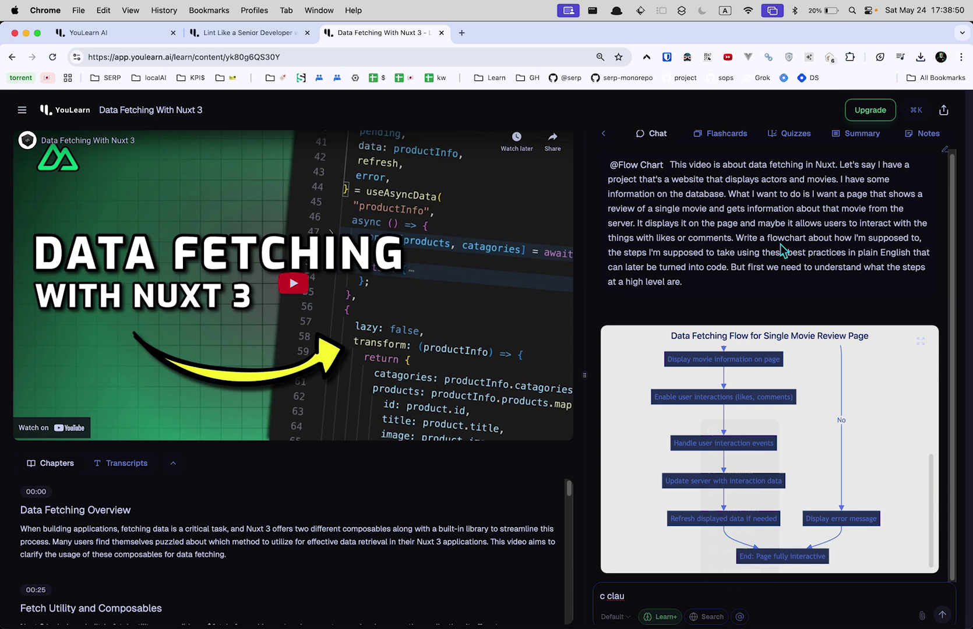
pyautogui.click(795, 139)
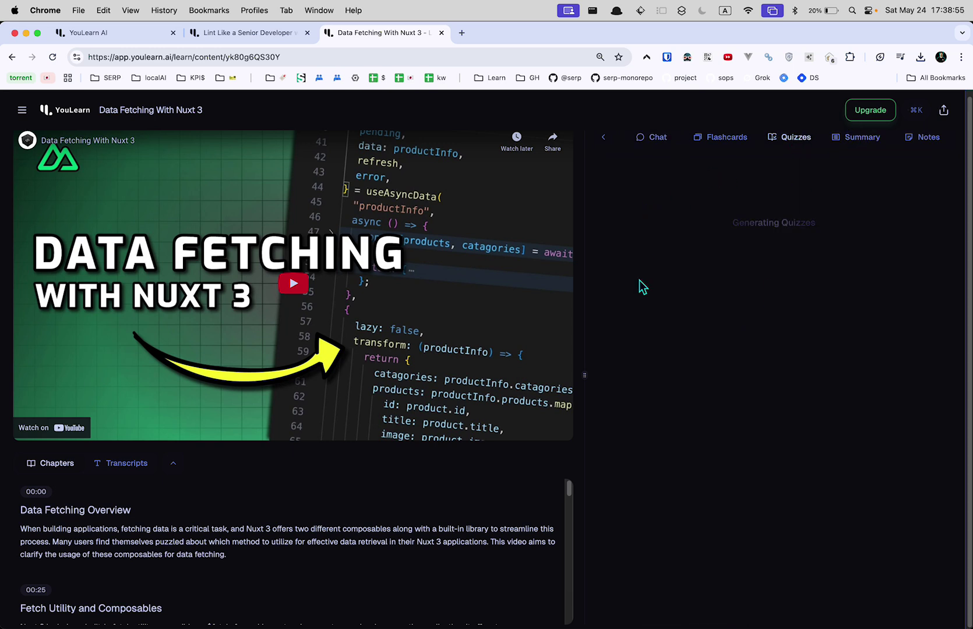
pyautogui.press('super+Tab')
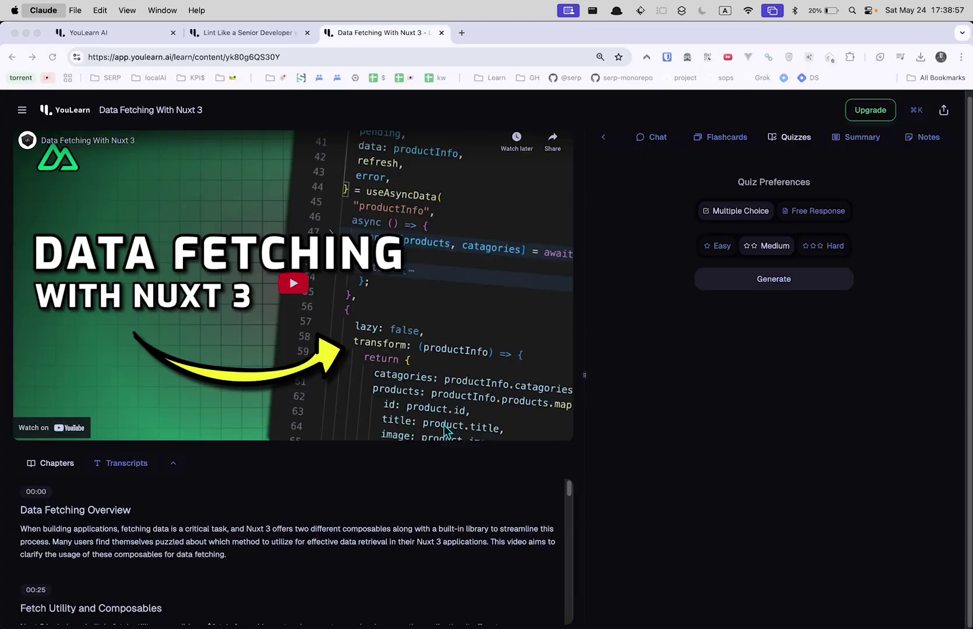
# Reread step 3 'Fetch Movie Data from Server' in ChatGPT, highlighting the server API line
pyautogui.press('super+Tab')
pyautogui.press('super+Tab')
pyautogui.click(355, 345)
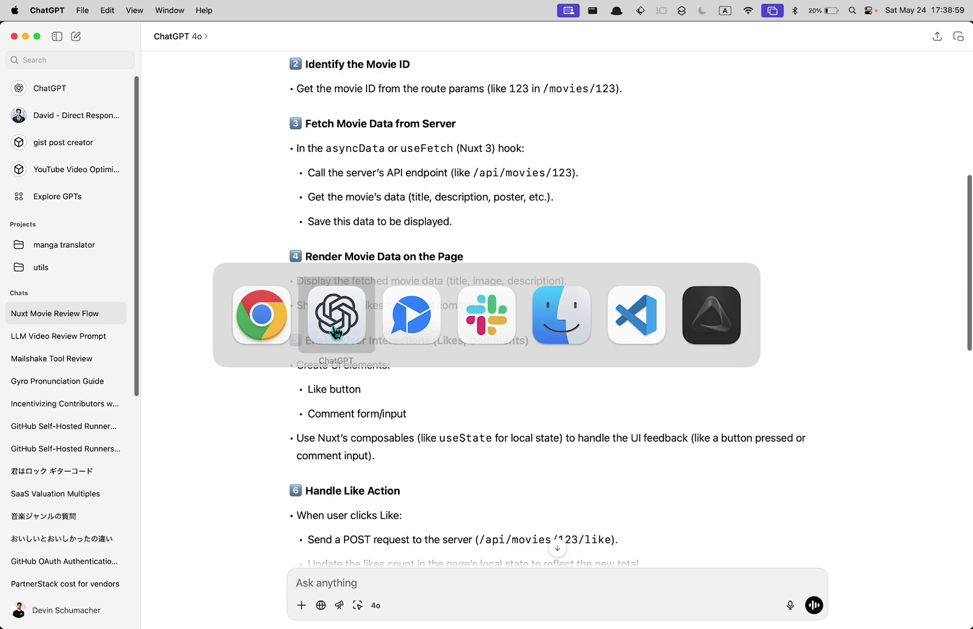
pyautogui.scroll(-2, 521, 304)
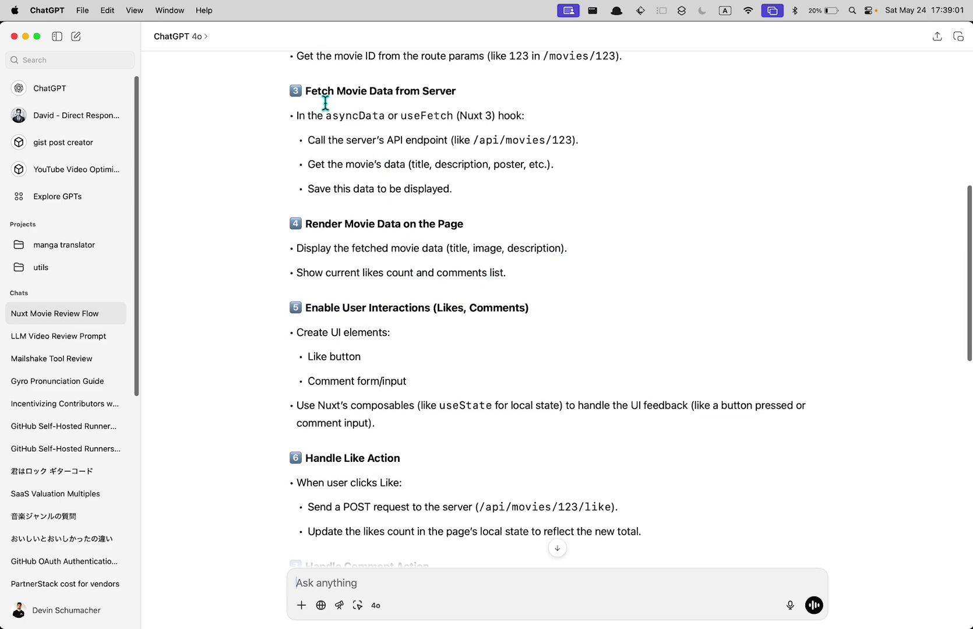
pyautogui.moveTo(291, 90); pyautogui.dragTo(408, 408)
pyautogui.click(410, 470)
pyautogui.scroll(3, 410, 472)
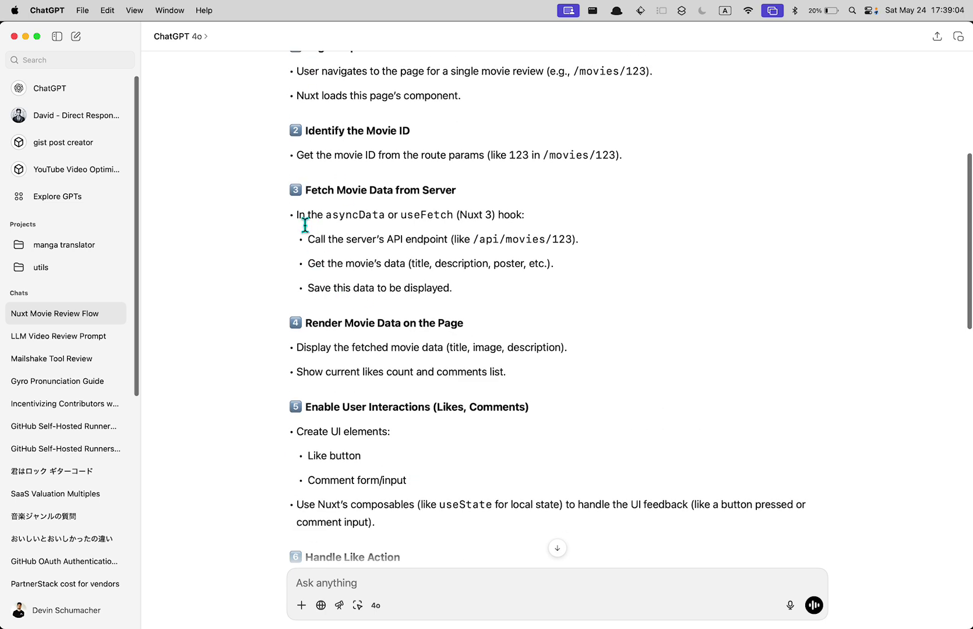
pyautogui.moveTo(402, 230); pyautogui.dragTo(303, 239)
pyautogui.click(319, 269)
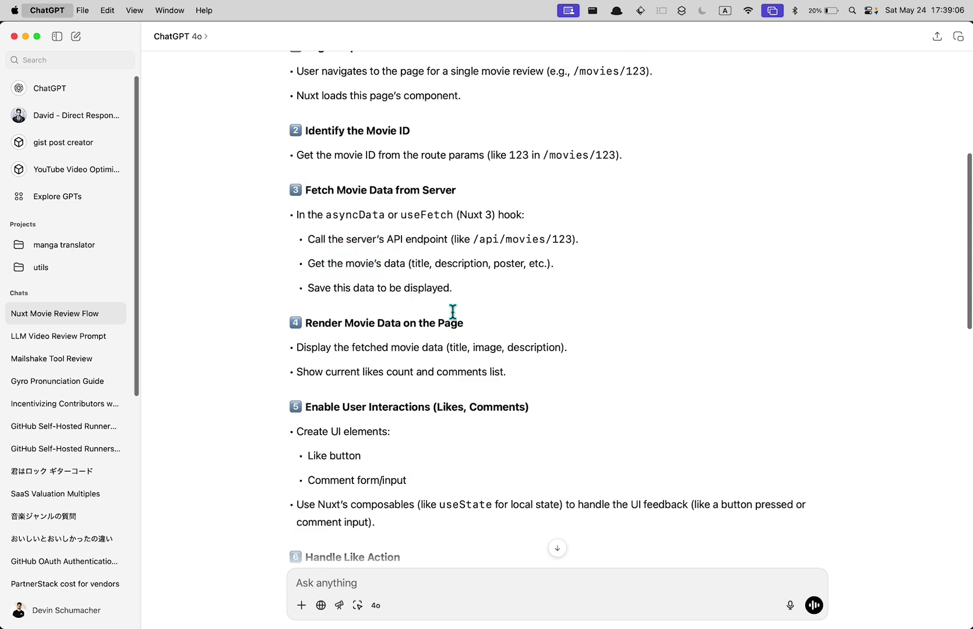
pyautogui.press('super+Tab')
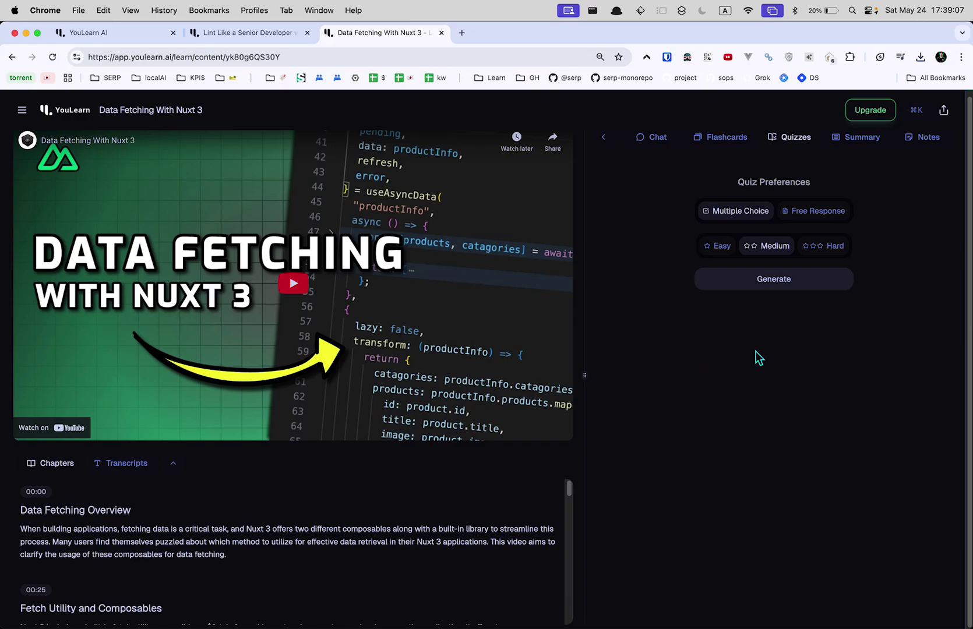
# Generate the quizzes, open Quiz 1, and widen the panel to show the useAsyncData question
pyautogui.click(785, 285)
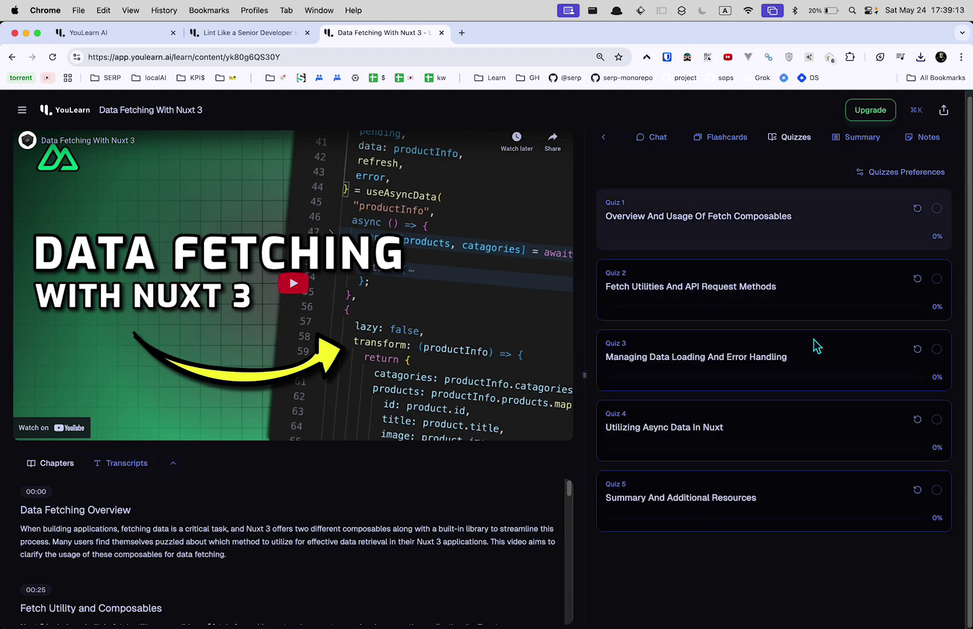
pyautogui.click(795, 228)
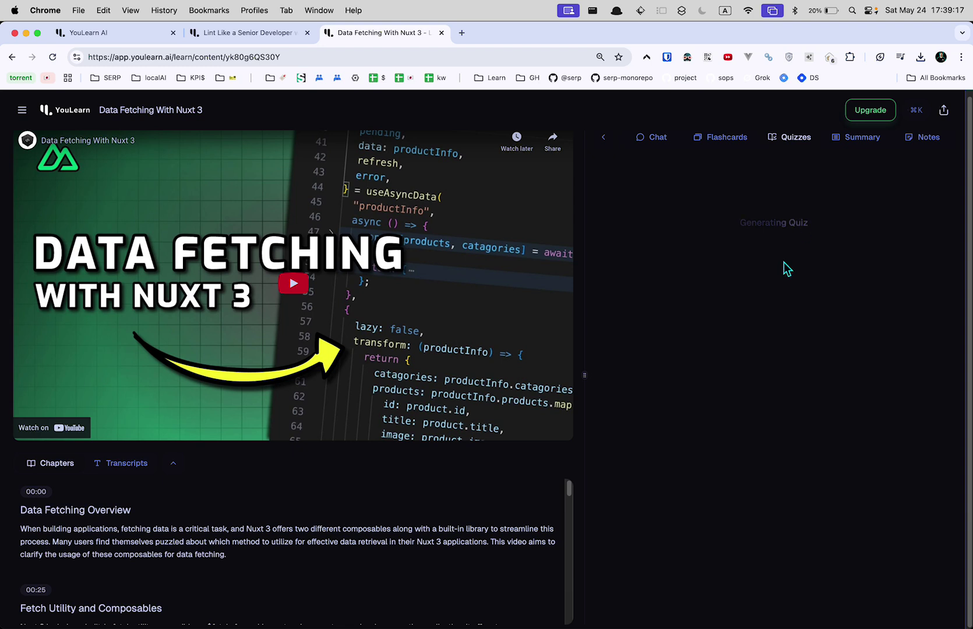
pyautogui.moveTo(584, 164); pyautogui.dragTo(467, 155)
pyautogui.scroll(-2, 680, 234)
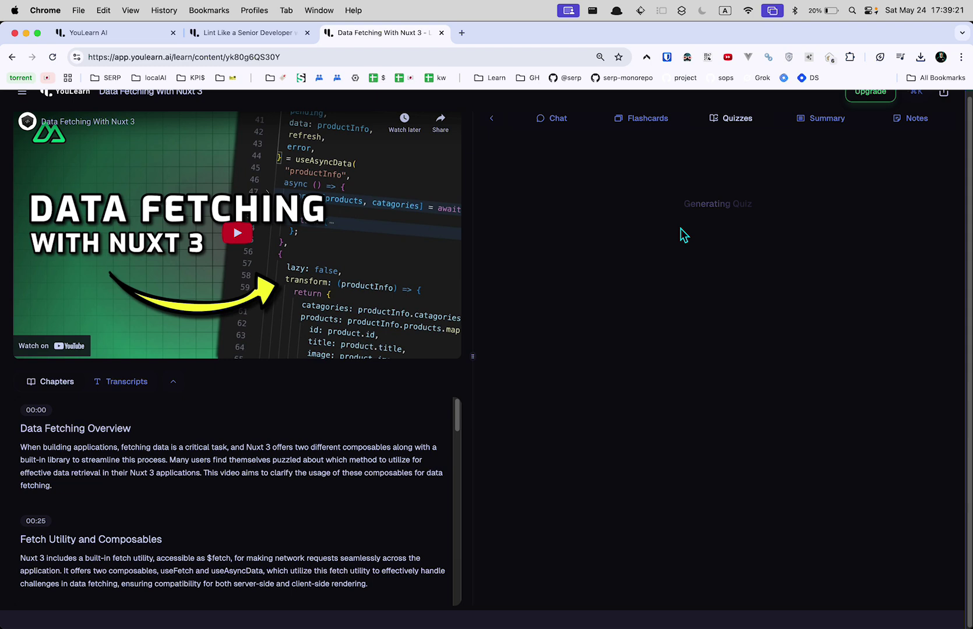
pyautogui.scroll(3, 680, 235)
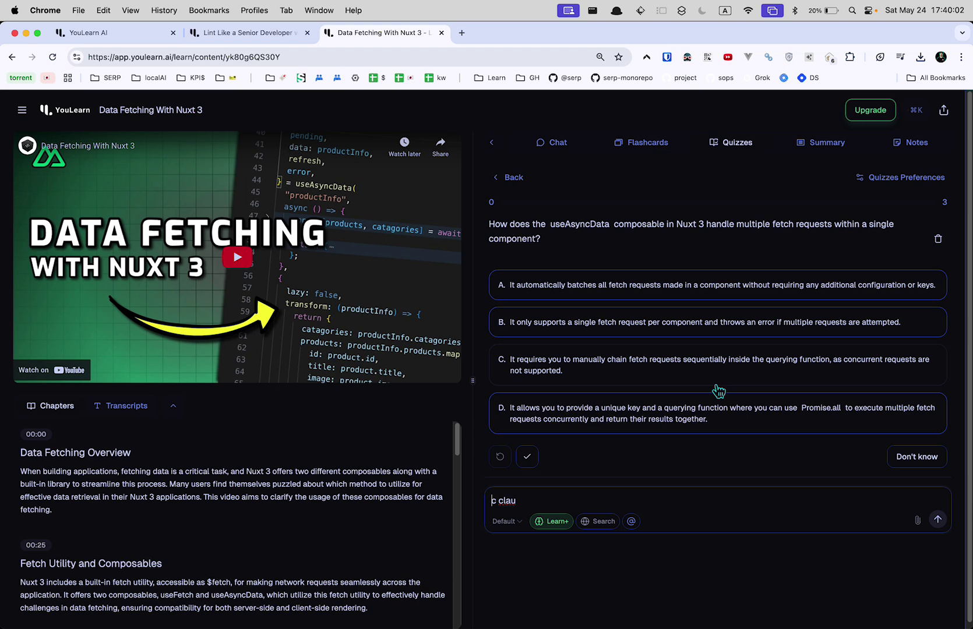
# Answer the useAsyncData question with option D, the Promise.all answer, and read the explanation
pyautogui.click(708, 415)
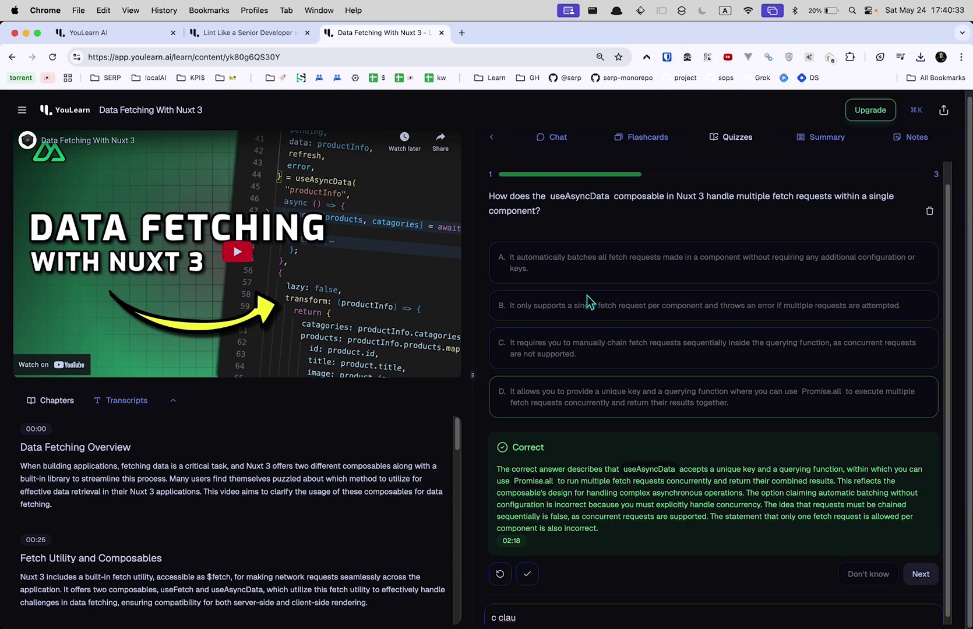
pyautogui.press('XF86MonBrightnessUp')
# Search Google for 'docs nuxt' in a new tab and open Nuxt's Introduction · Get Started page
pyautogui.press('super+t')
pyautogui.write('nuxt')
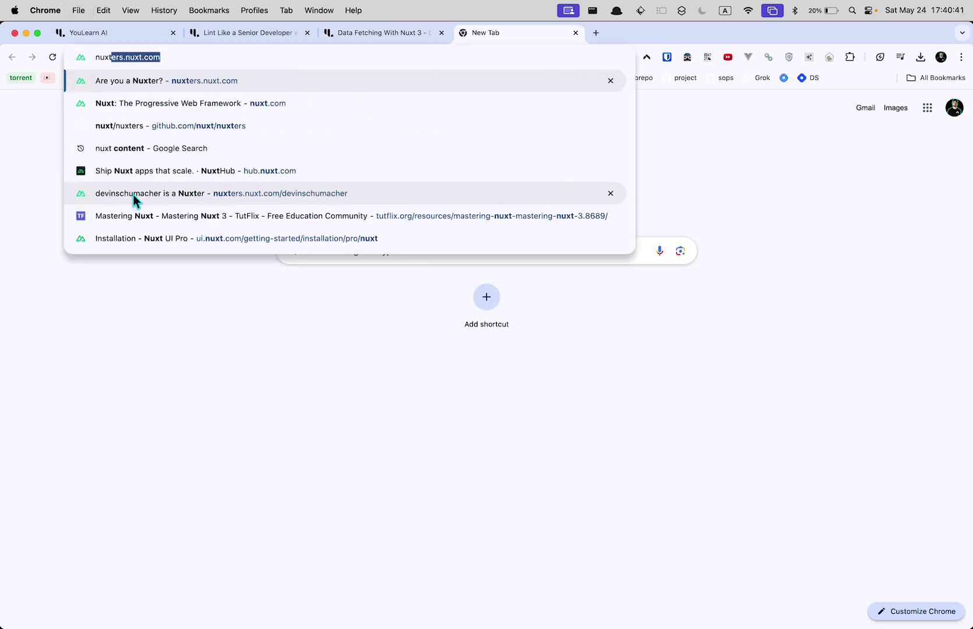
pyautogui.write('docs.nuxtc')
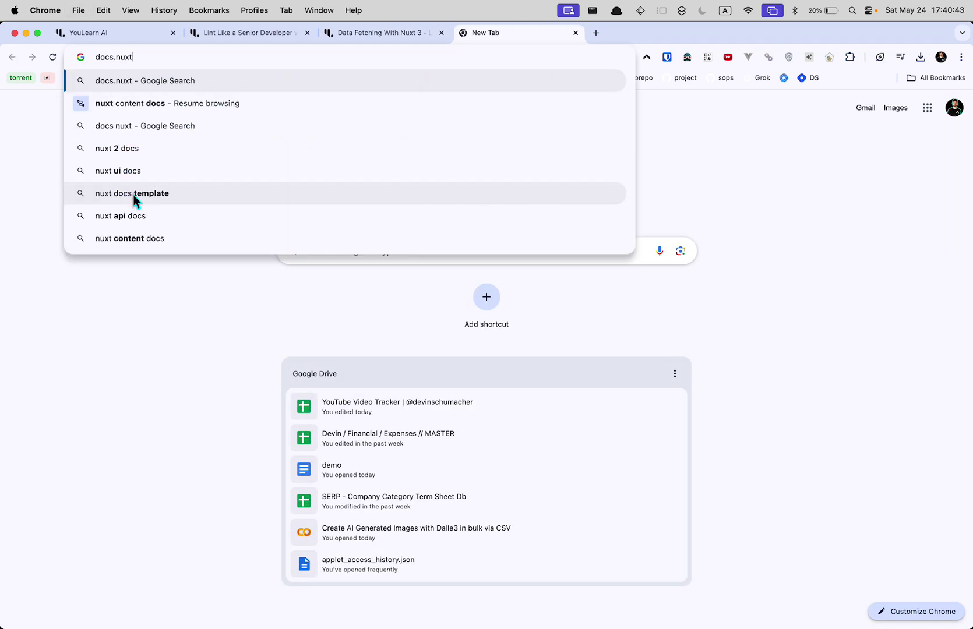
pyautogui.press('super+a')
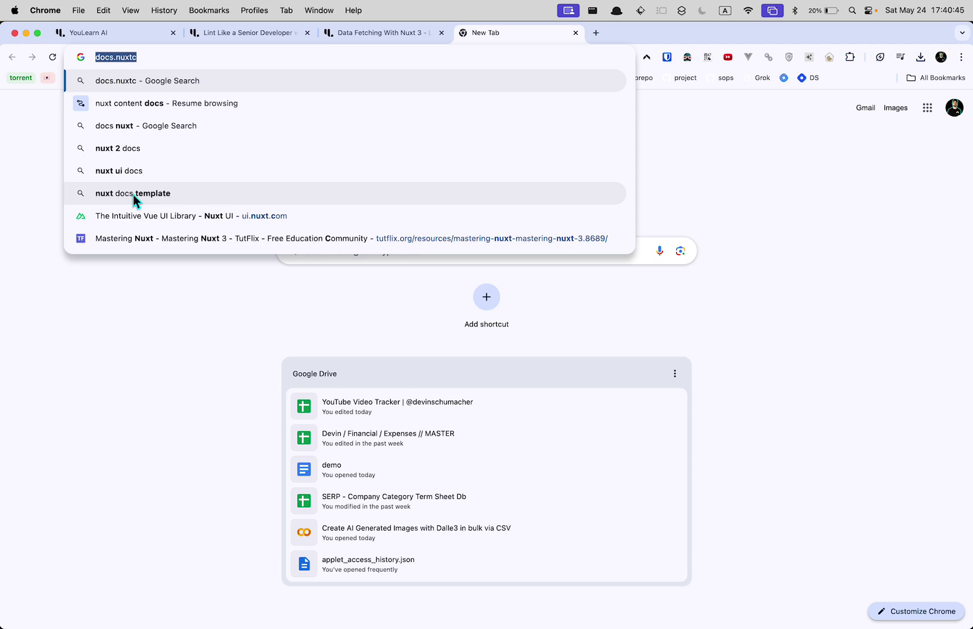
pyautogui.write('docs nuxt')
pyautogui.press('Return')
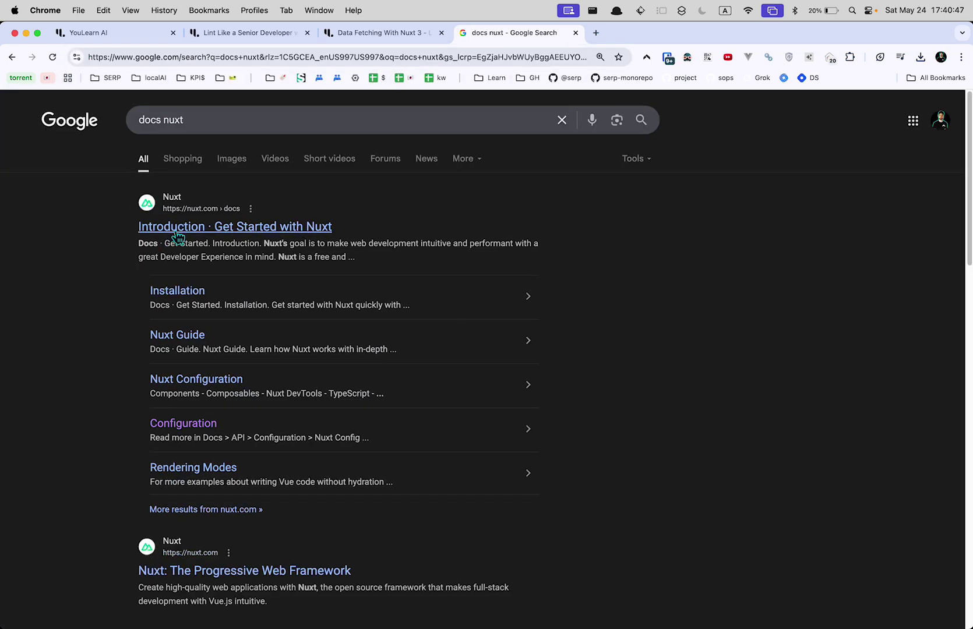
pyautogui.click(198, 233)
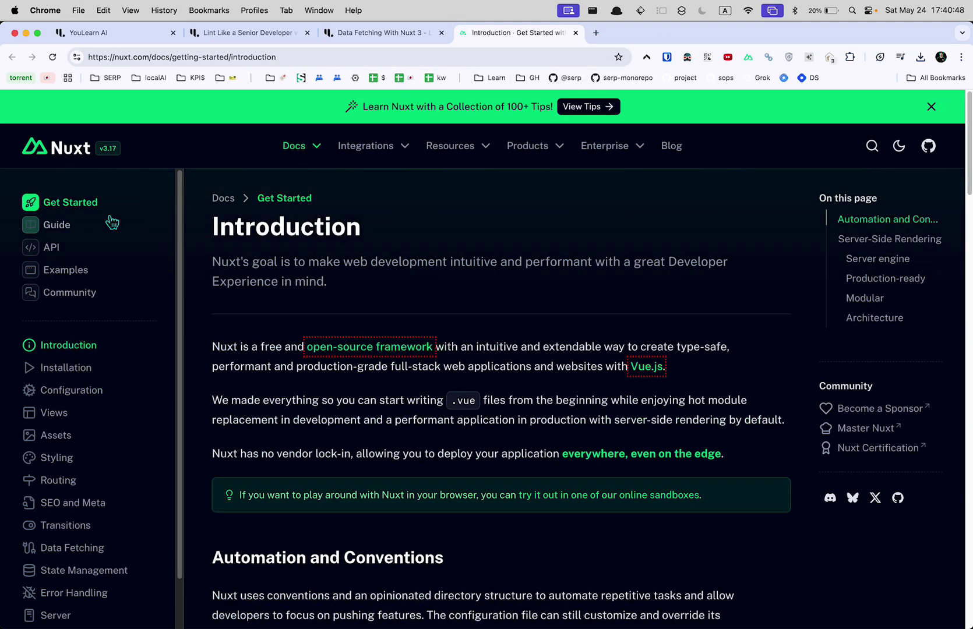
pyautogui.scroll(-10, 156, 354)
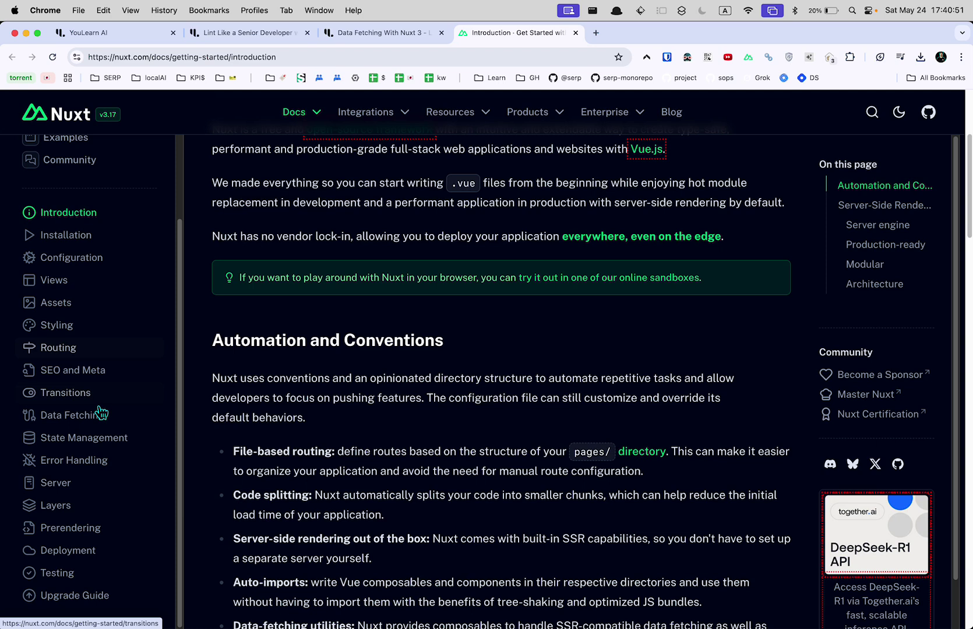
# Back in YouLearn, copy the useAsyncData quiz question with its four answer options
pyautogui.hotkey('ctrl', 'shift', 'Tab')
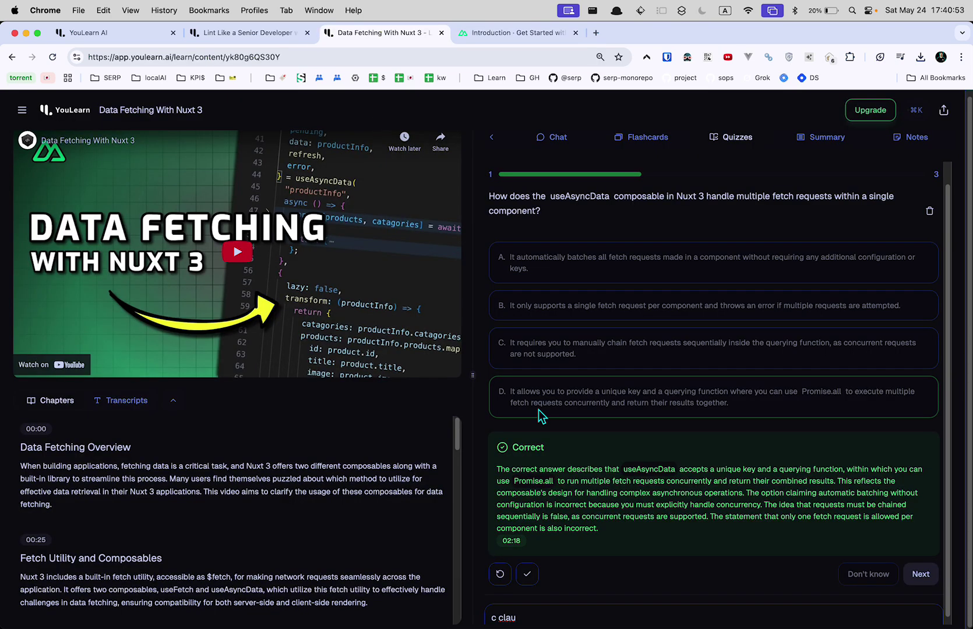
pyautogui.scroll(1, 539, 416)
pyautogui.moveTo(490, 212); pyautogui.dragTo(807, 436)
pyautogui.press('super+c')
pyautogui.press('super+Tab')
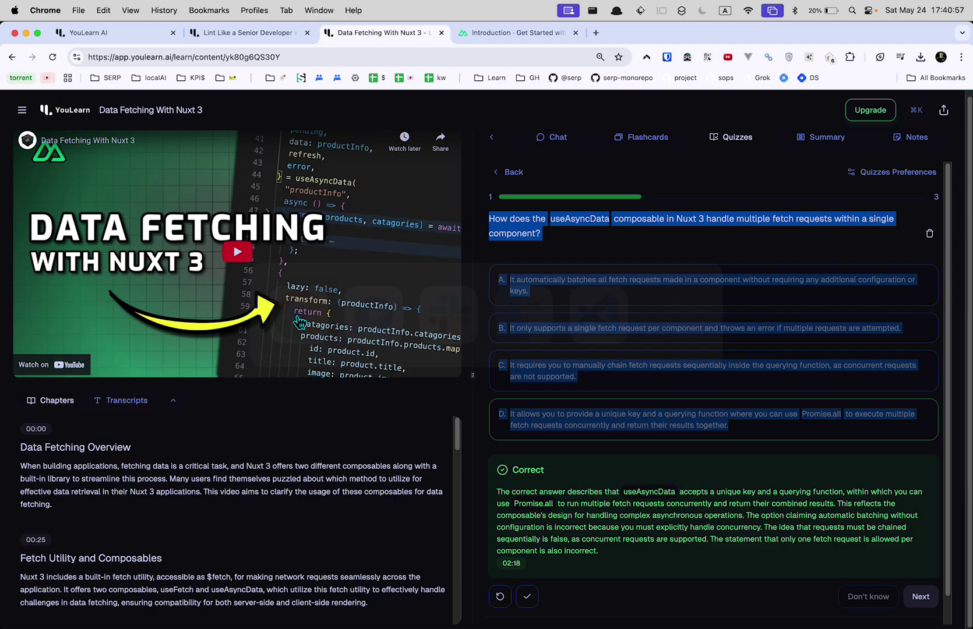
# Launch ChatGPT, paste the quiz question into a new chat and send it
pyautogui.press('super+space')
pyautogui.write('cha')
pyautogui.press('Return')
pyautogui.click(72, 314)
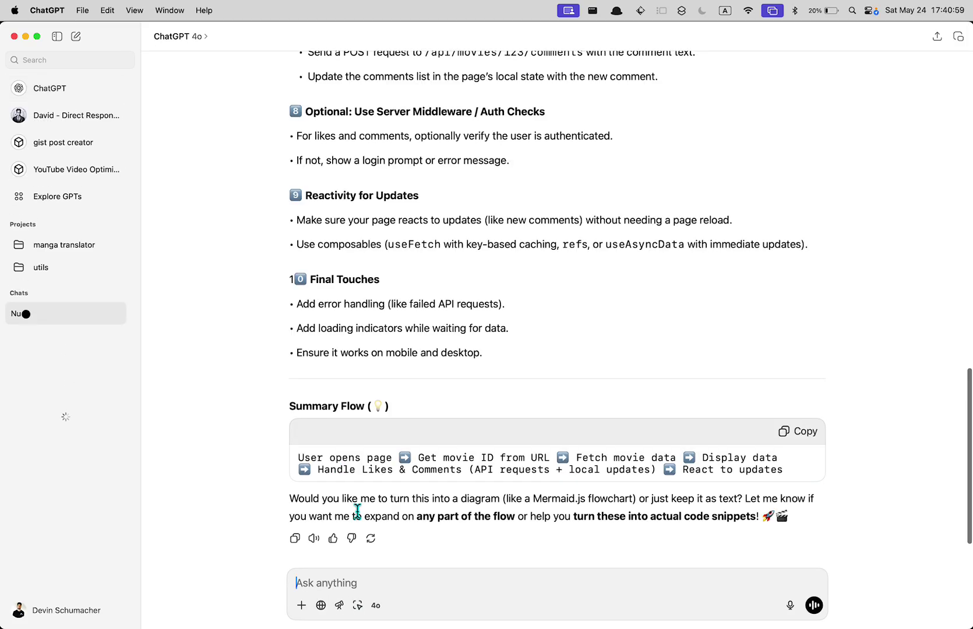
pyautogui.press('super+v')
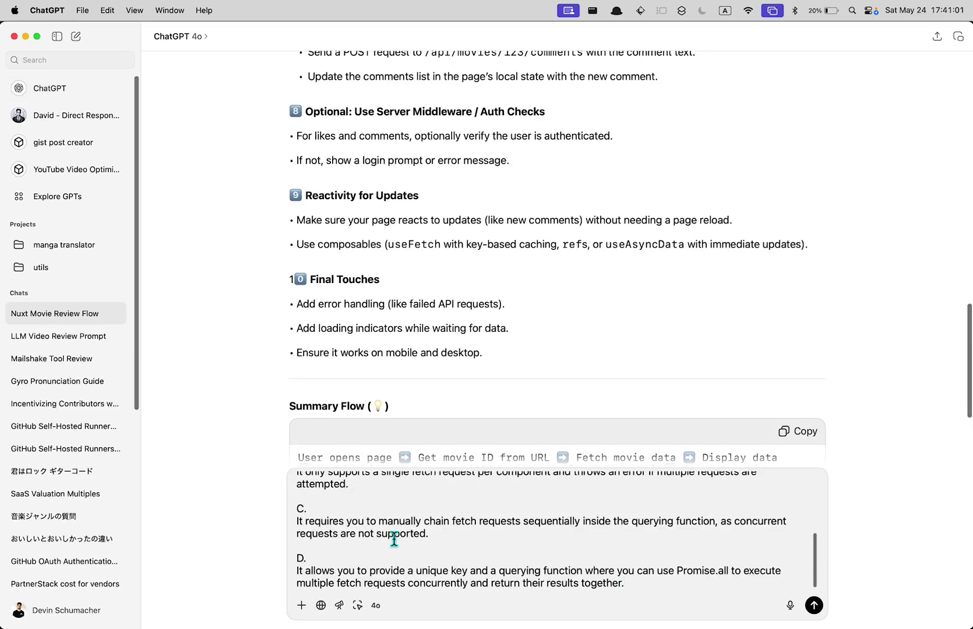
pyautogui.click(75, 36)
pyautogui.press('Return')
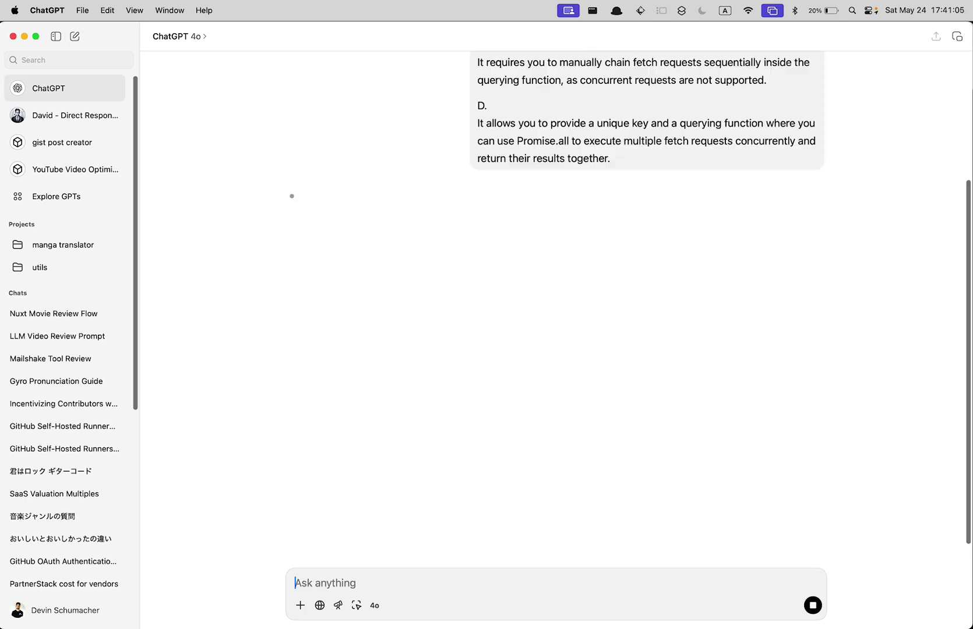
# Launch the Claude app from Spotlight with 'clau'
pyautogui.press('super+space')
pyautogui.write('clau')
pyautogui.press('Return')
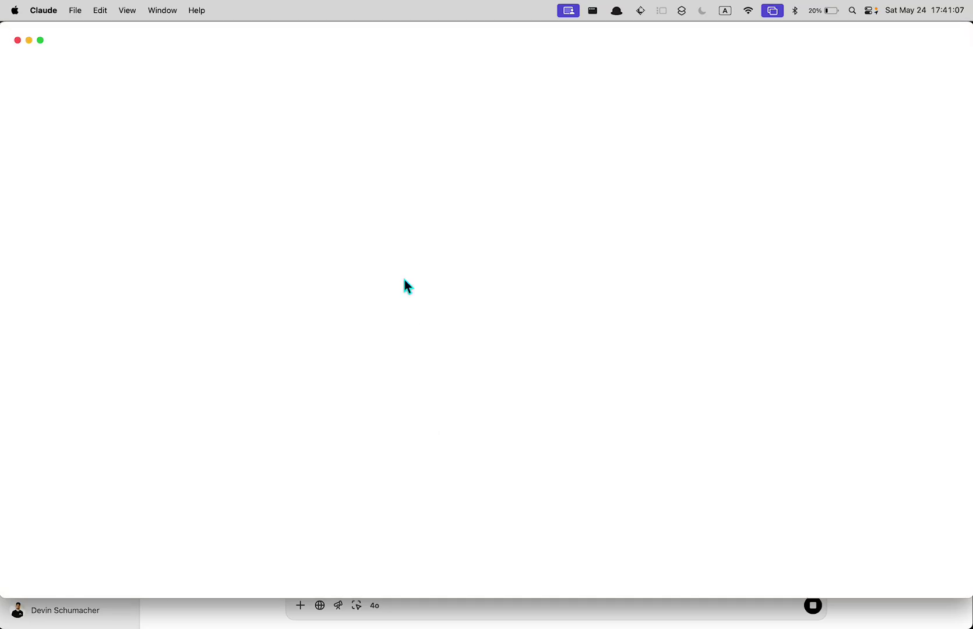
# Send the pasted quiz question to Claude, check ChatGPT's answer, and allow Context7 once
pyautogui.press('super+v')
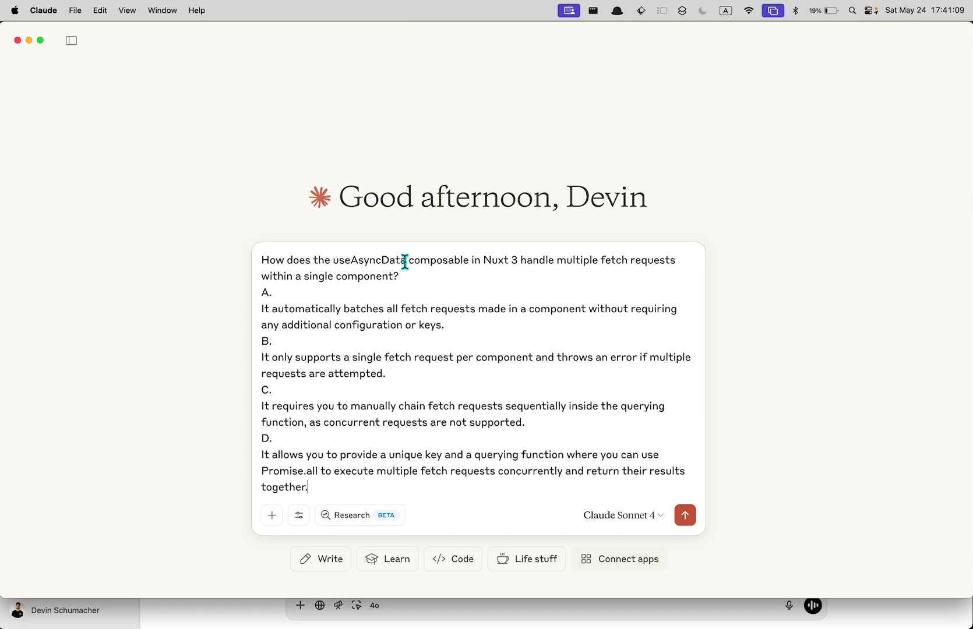
pyautogui.press('Return')
pyautogui.press('super+Tab')
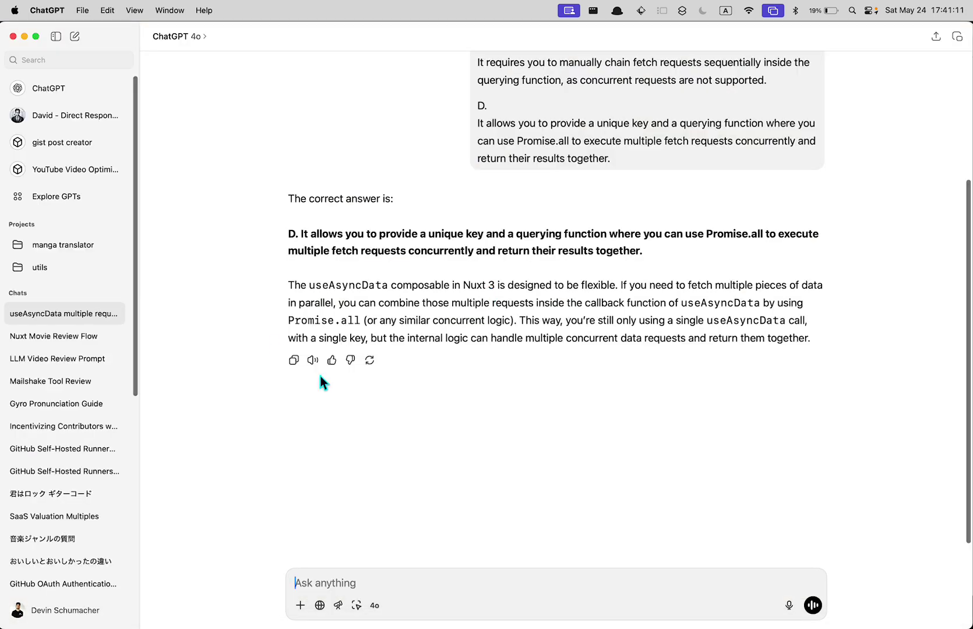
pyautogui.press('super+Tab')
pyautogui.press('super+Tab')
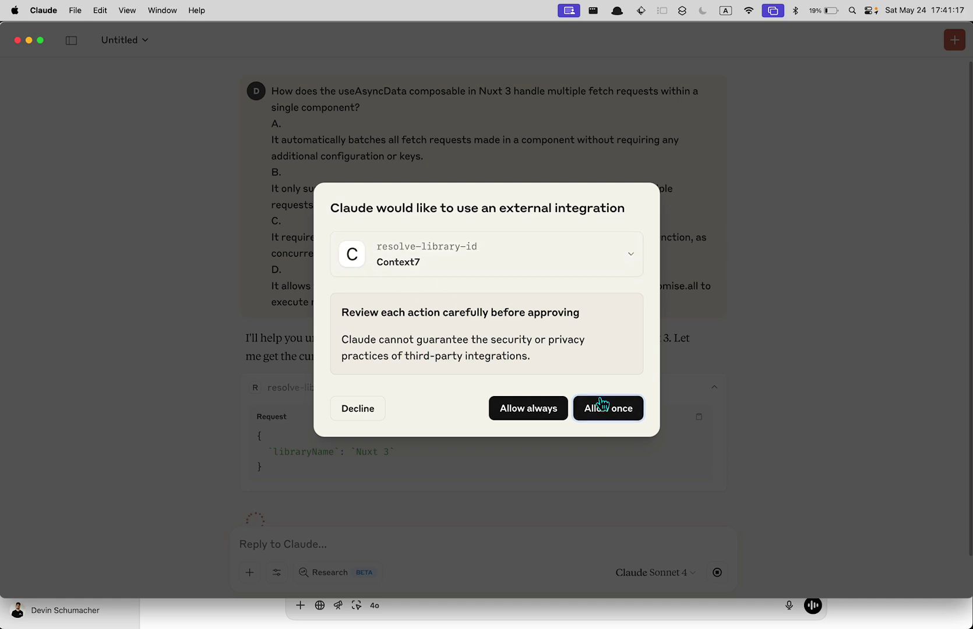
pyautogui.click(600, 408)
# Back in Chrome, glance at the Nuxt docs tab, then return to the YouLearn quiz tab
pyautogui.press('super+Tab')
pyautogui.press('super+Tab')
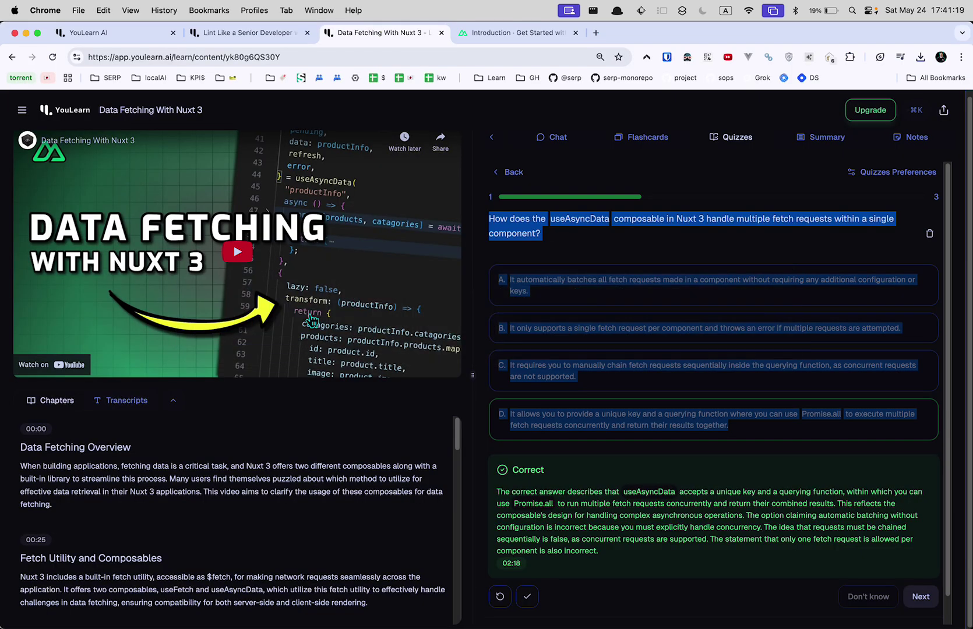
pyautogui.click(515, 33)
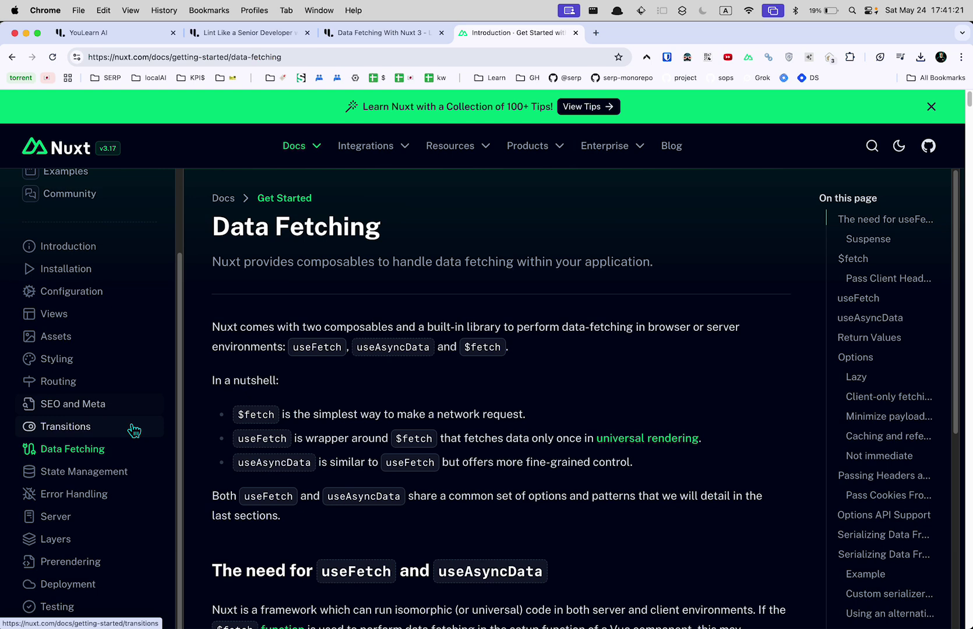
pyautogui.scroll(-3, 302, 252)
pyautogui.click(397, 37)
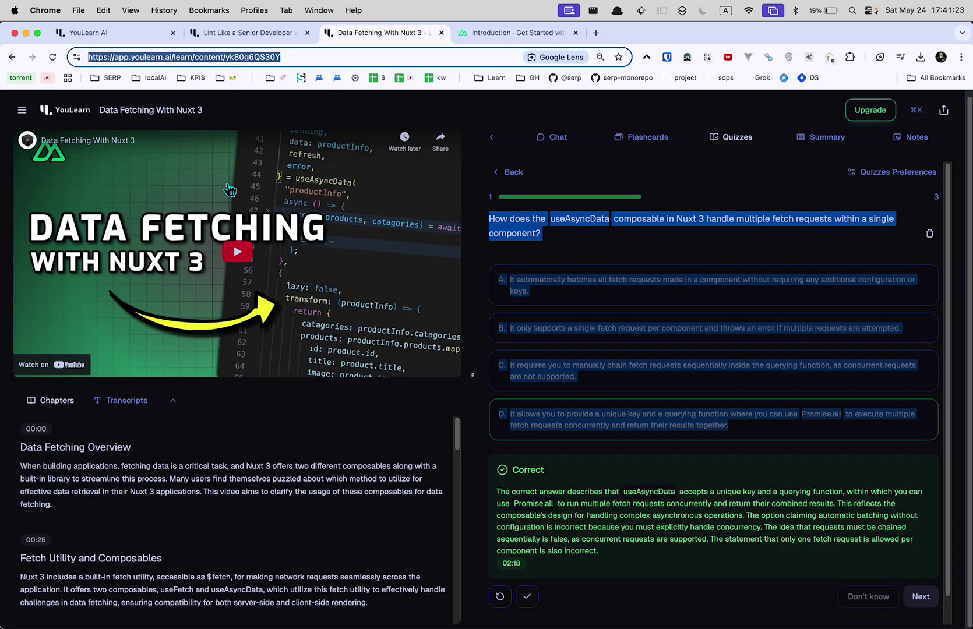
# Open the Data Fetching With Nuxt 3 video on YouTube, pause it, scan its description, then close it
pyautogui.click(112, 147)
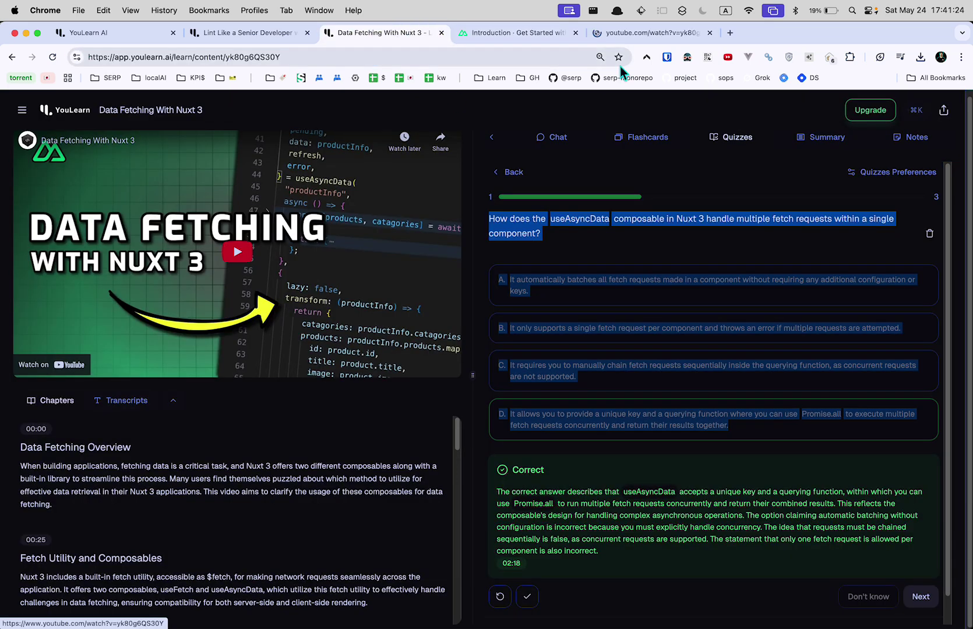
pyautogui.click(633, 34)
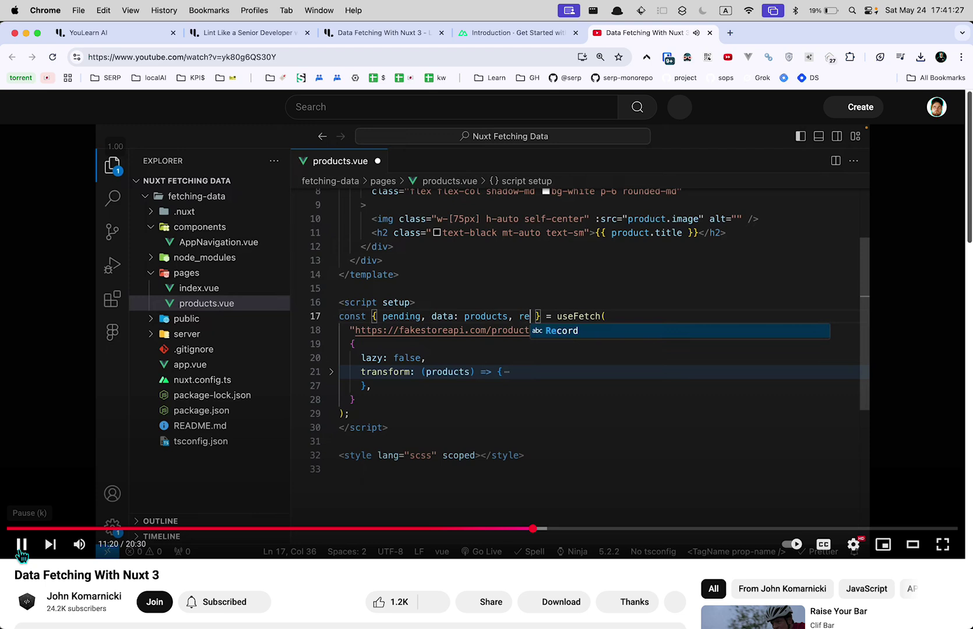
pyautogui.click(21, 545)
pyautogui.scroll(-5, 19, 551)
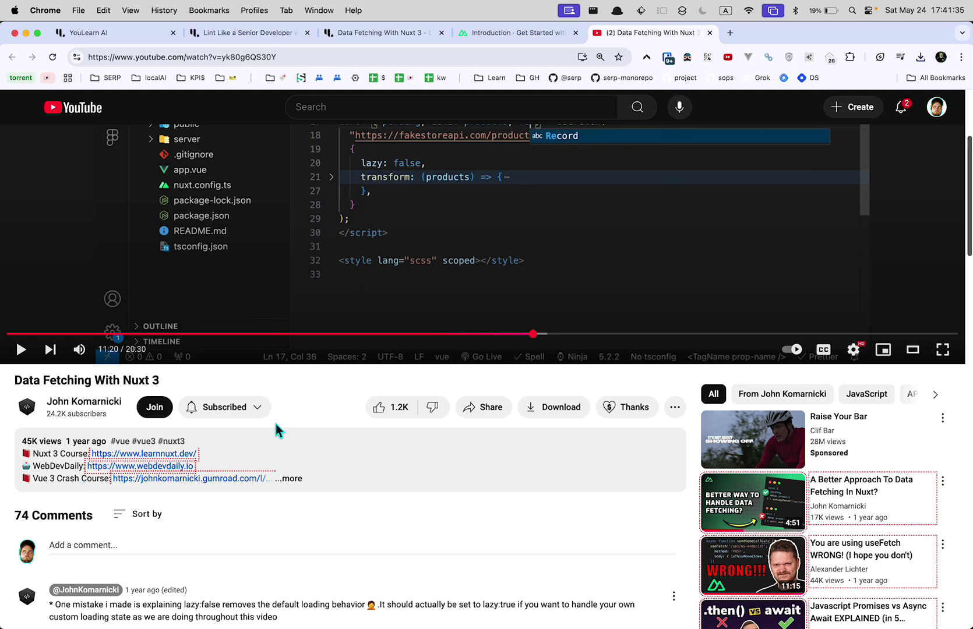
pyautogui.scroll(-2, 275, 424)
pyautogui.scroll(6, 276, 421)
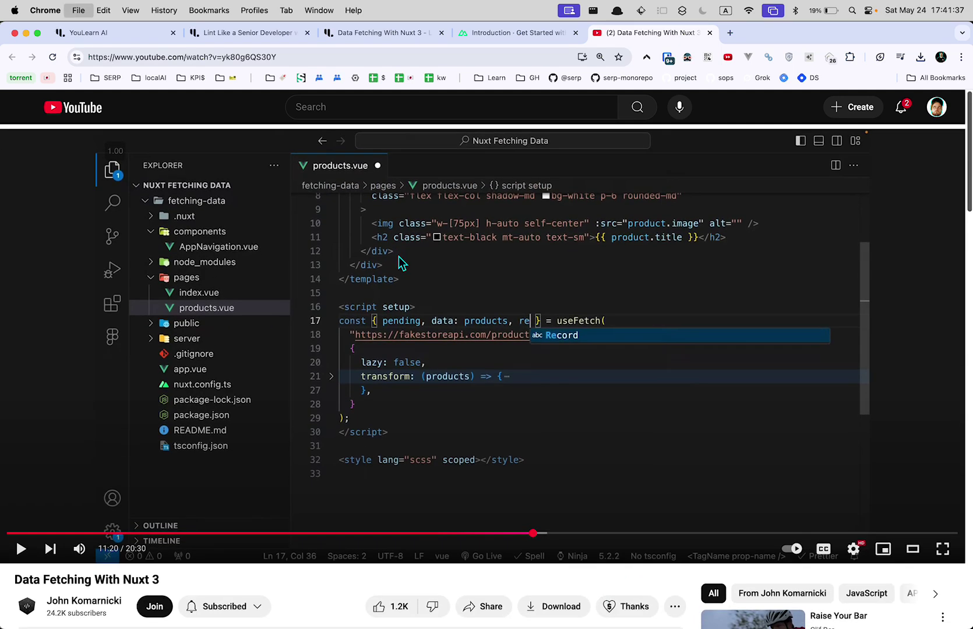
pyautogui.press('super+w')
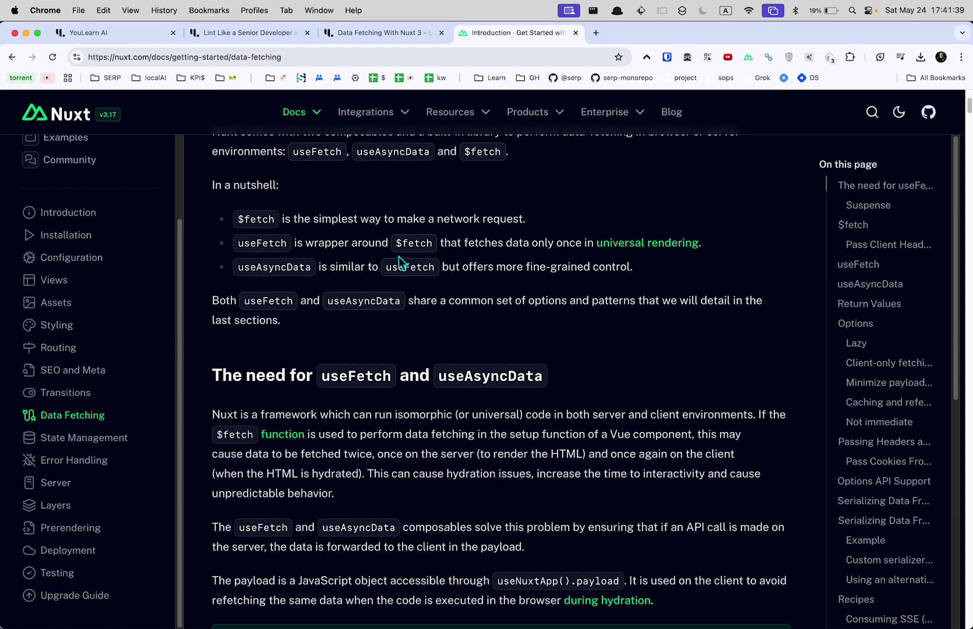
# Scroll the Nuxt Data Fetching guide down to where useFetch wraps useAsyncData and $fetch
pyautogui.scroll(-2, 70, 460)
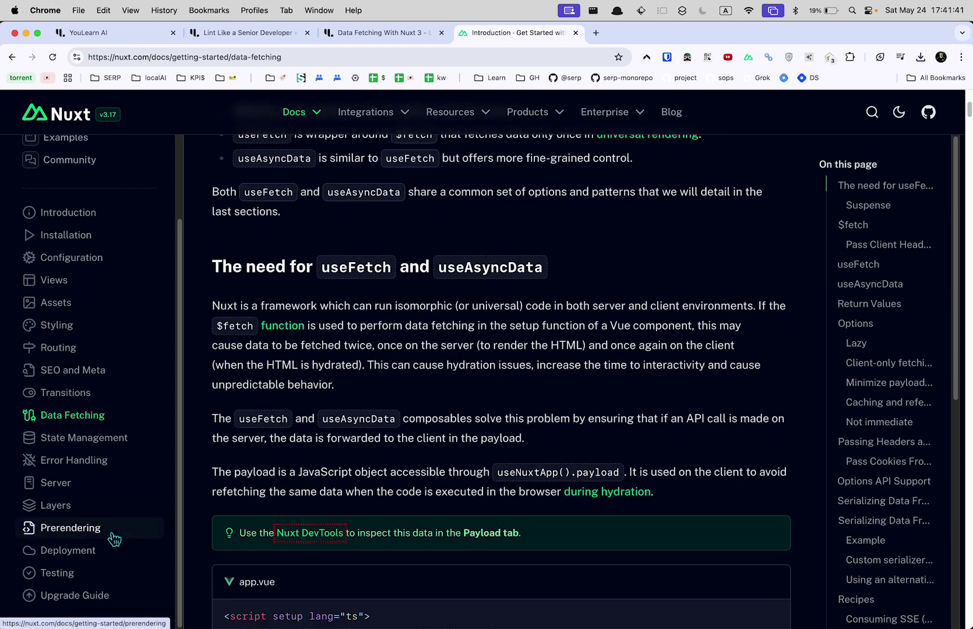
pyautogui.scroll(-1, 112, 535)
pyautogui.scroll(-1, 114, 532)
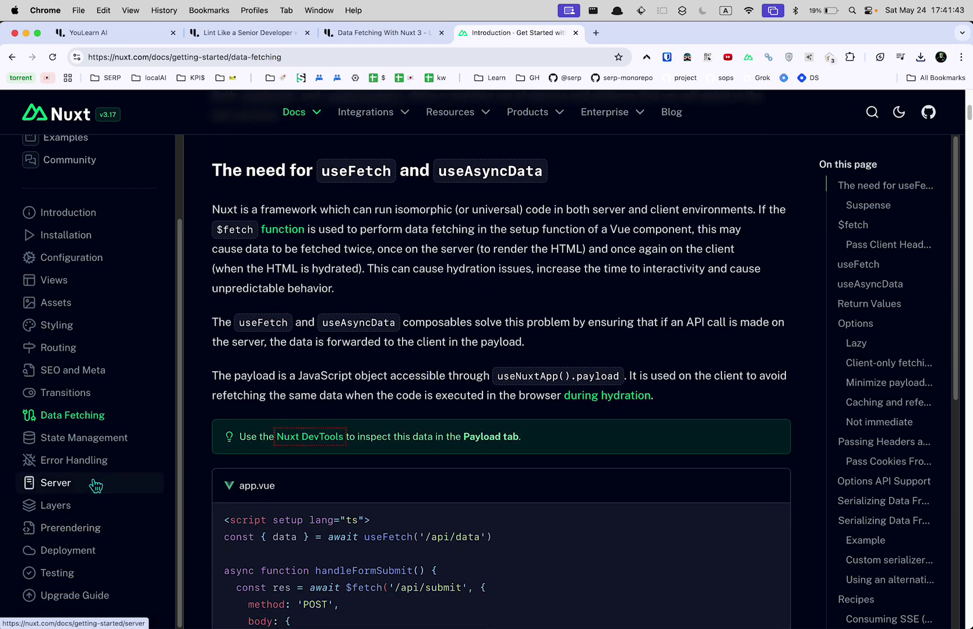
pyautogui.scroll(-2, 129, 448)
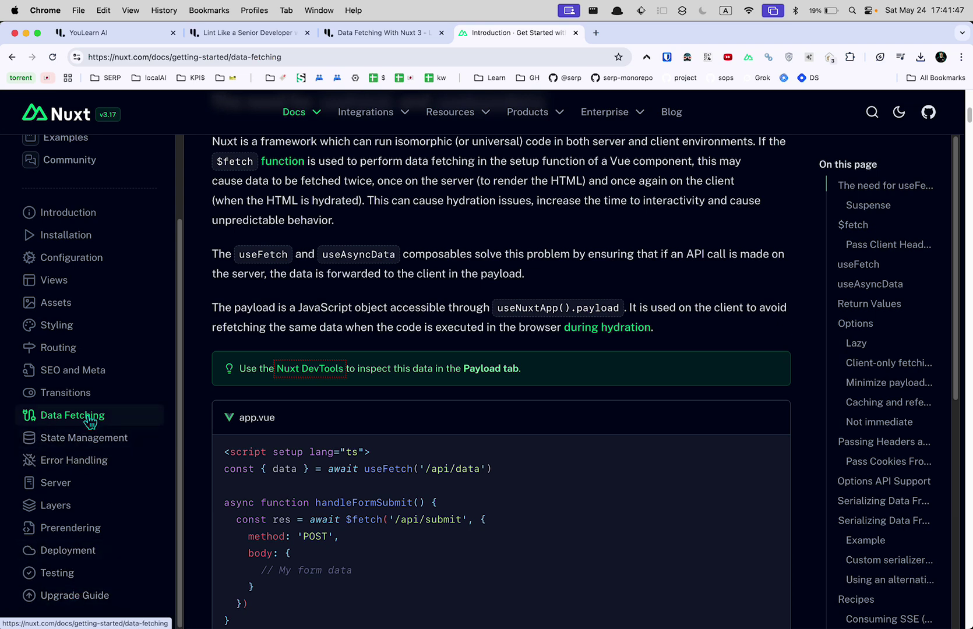
pyautogui.scroll(-15, 412, 346)
pyautogui.scroll(10, 411, 346)
pyautogui.scroll(-1, 412, 346)
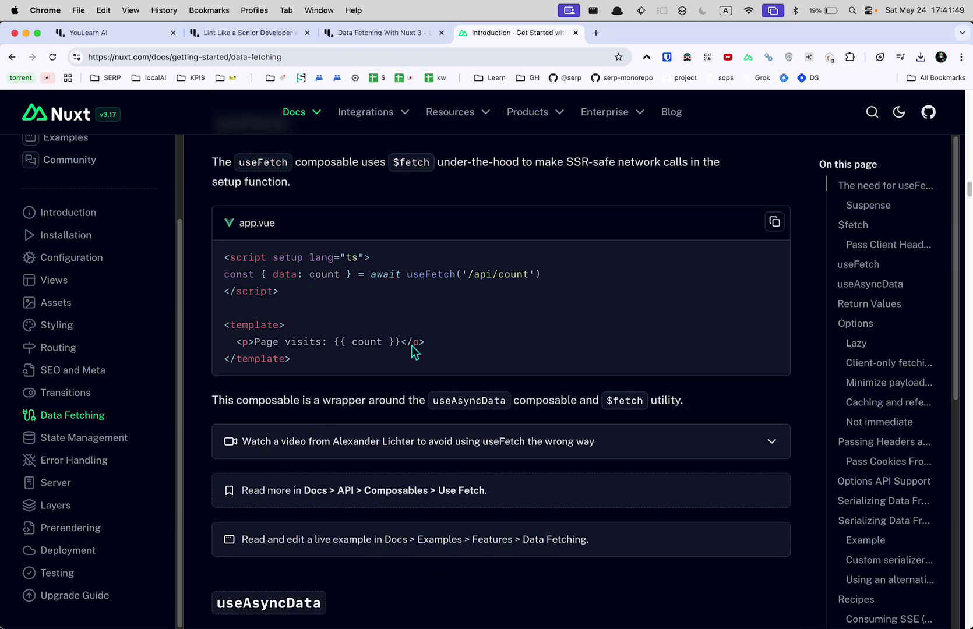
# Find 'monica' in Chrome's extensions list and enable the Monica extension
pyautogui.click(646, 58)
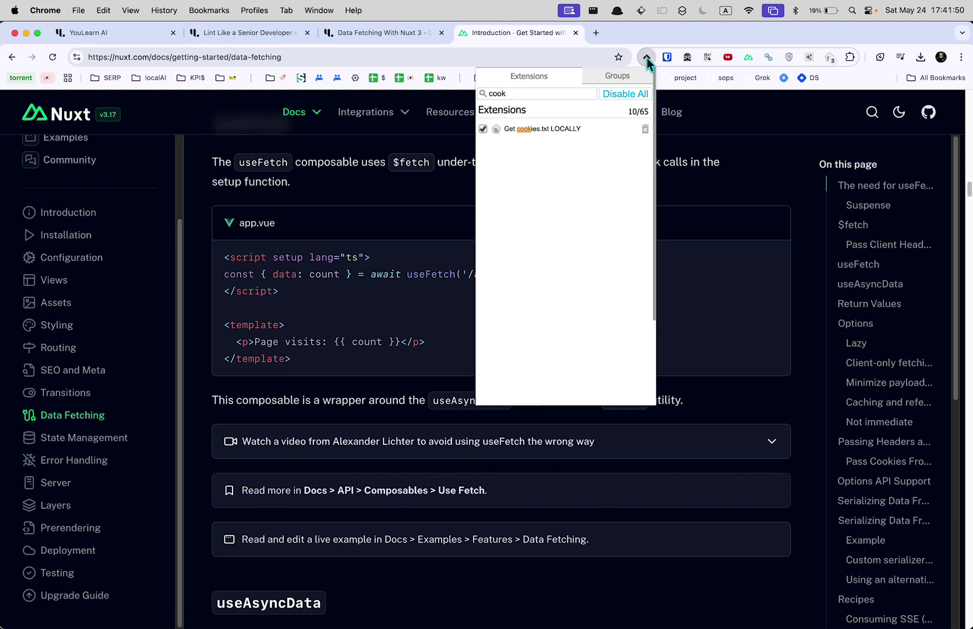
pyautogui.click(571, 93)
pyautogui.write('monica')
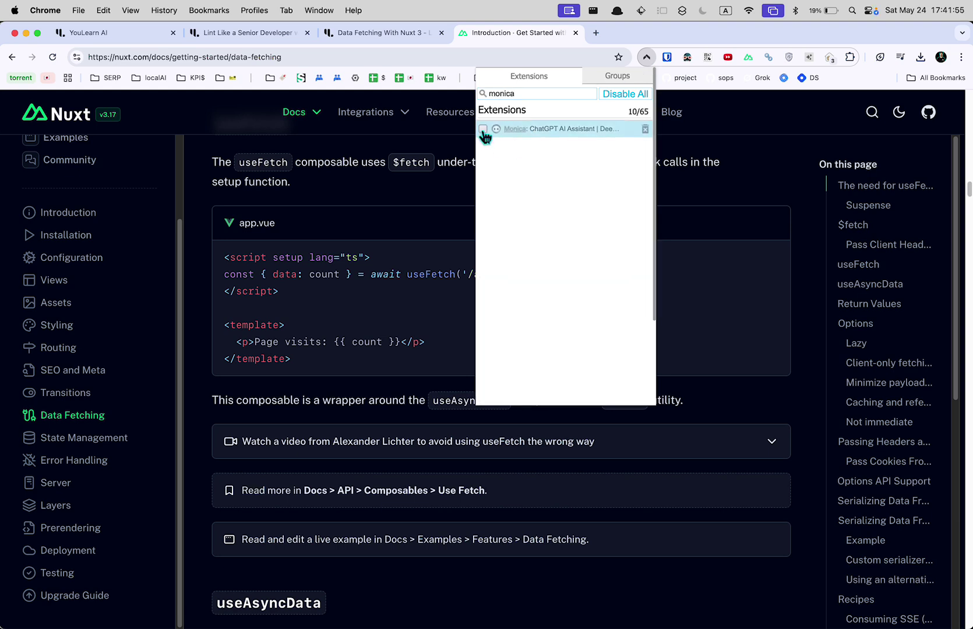
pyautogui.click(482, 129)
pyautogui.click(737, 121)
# Open the Monica sidebar beside the docs and dismiss its Claude 4 announcement
pyautogui.click(707, 57)
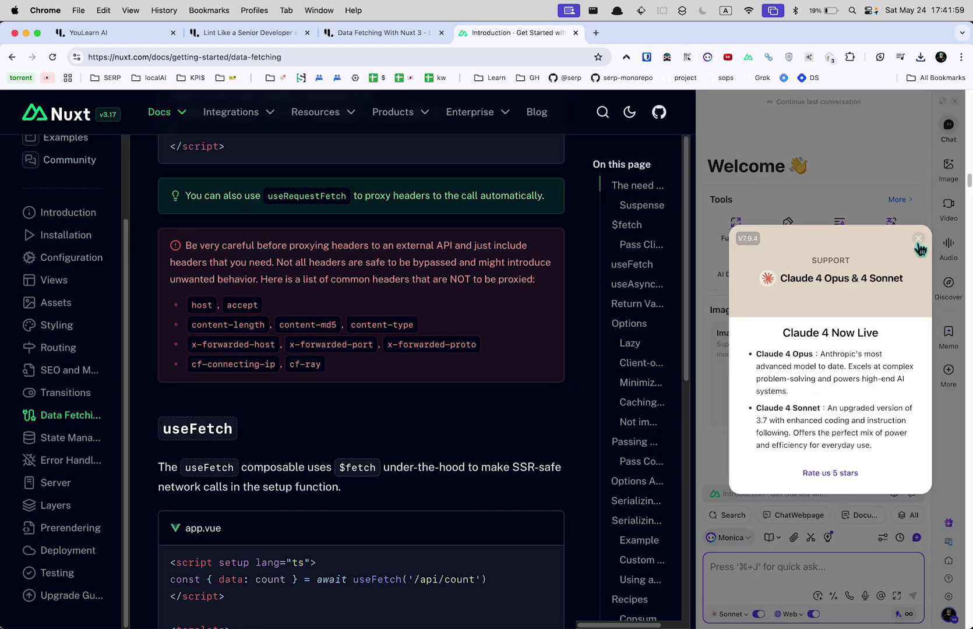
pyautogui.click(918, 239)
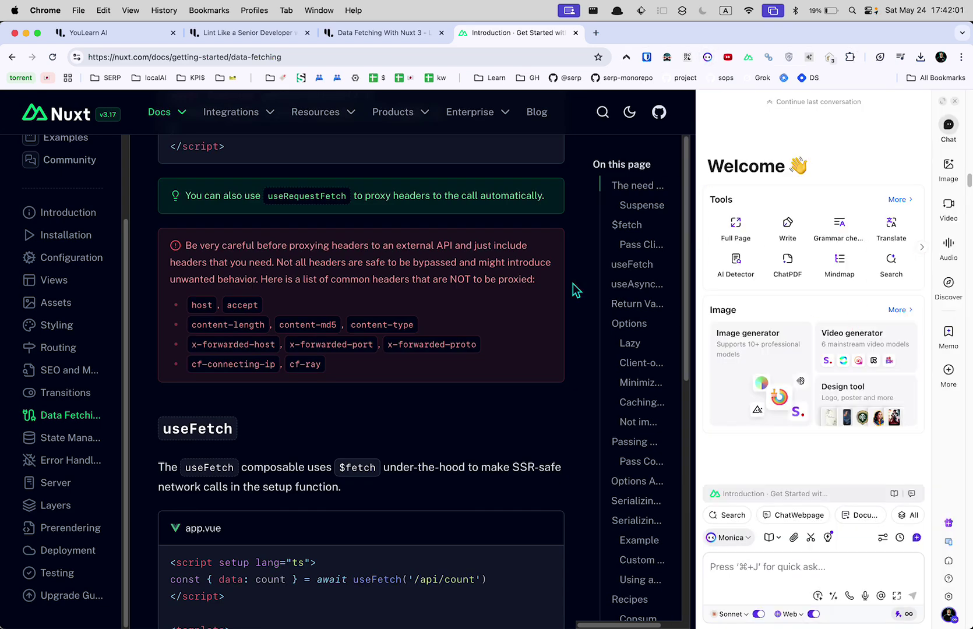
pyautogui.scroll(-15, 583, 358)
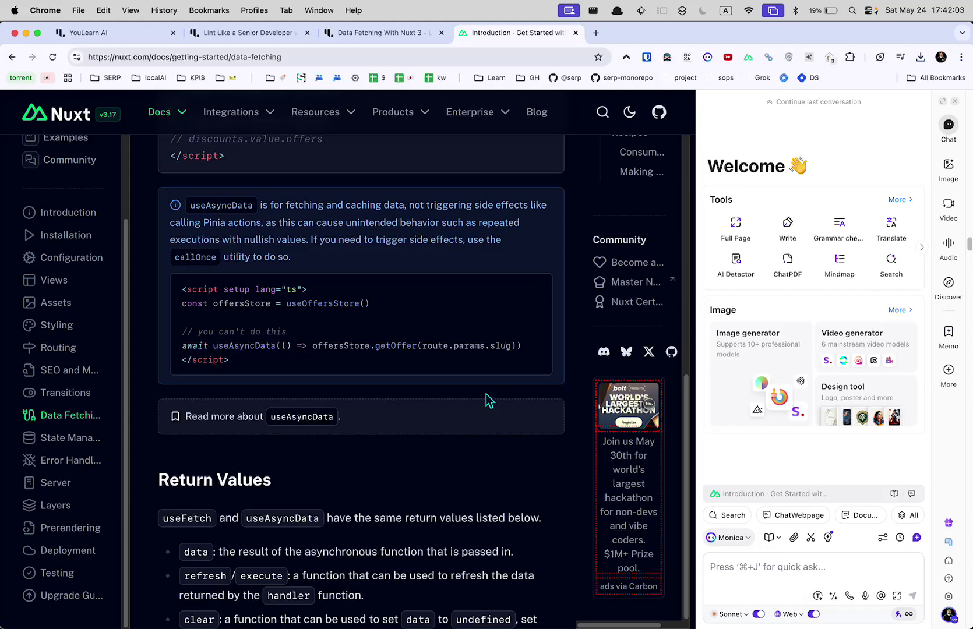
pyautogui.scroll(20, 311, 325)
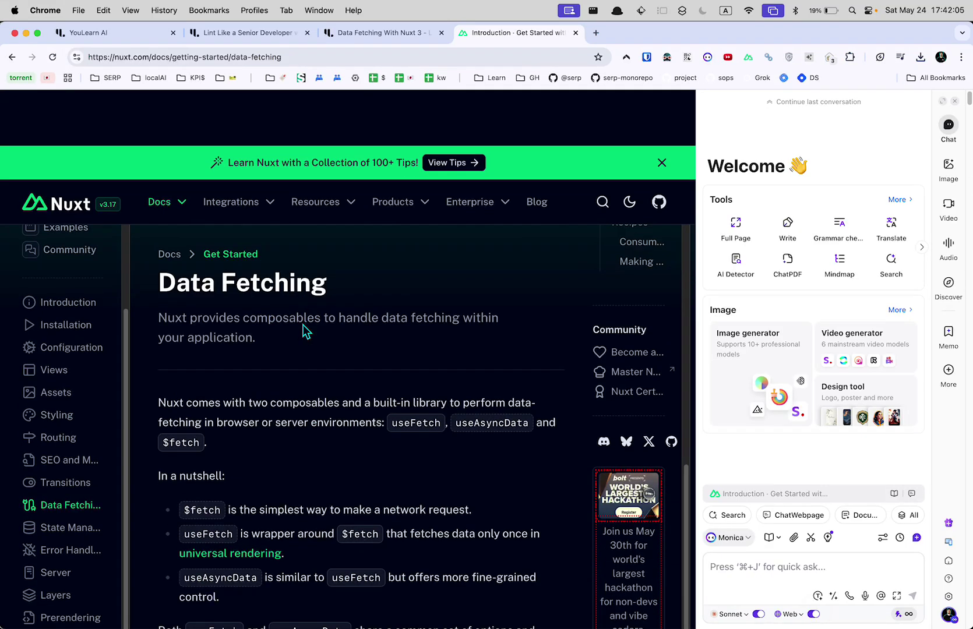
# From the YouLearn page, open the Data Fetching With Nuxt 3 video on YouTube and pause it
pyautogui.click(367, 32)
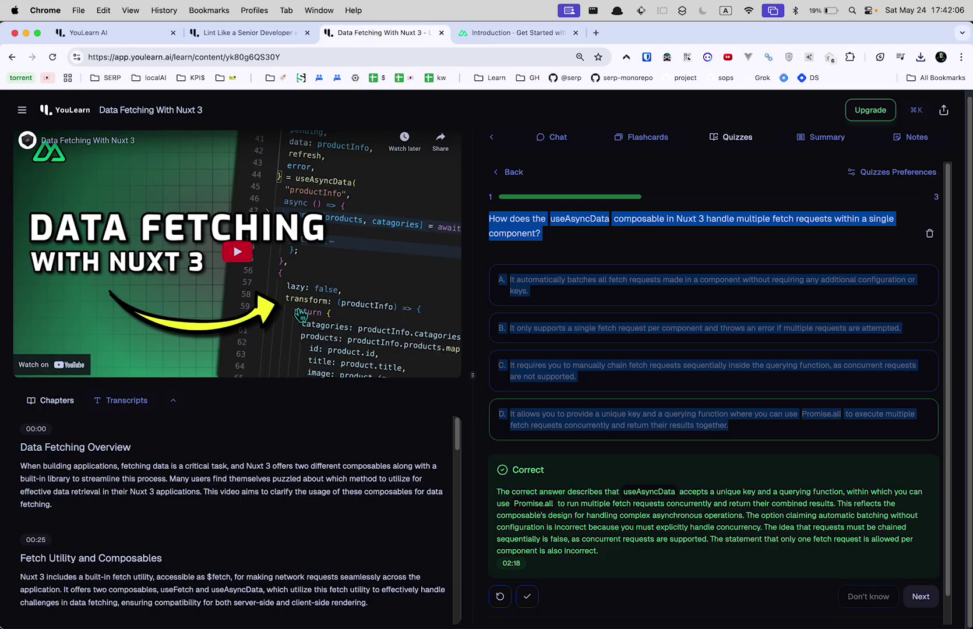
pyautogui.click(126, 145)
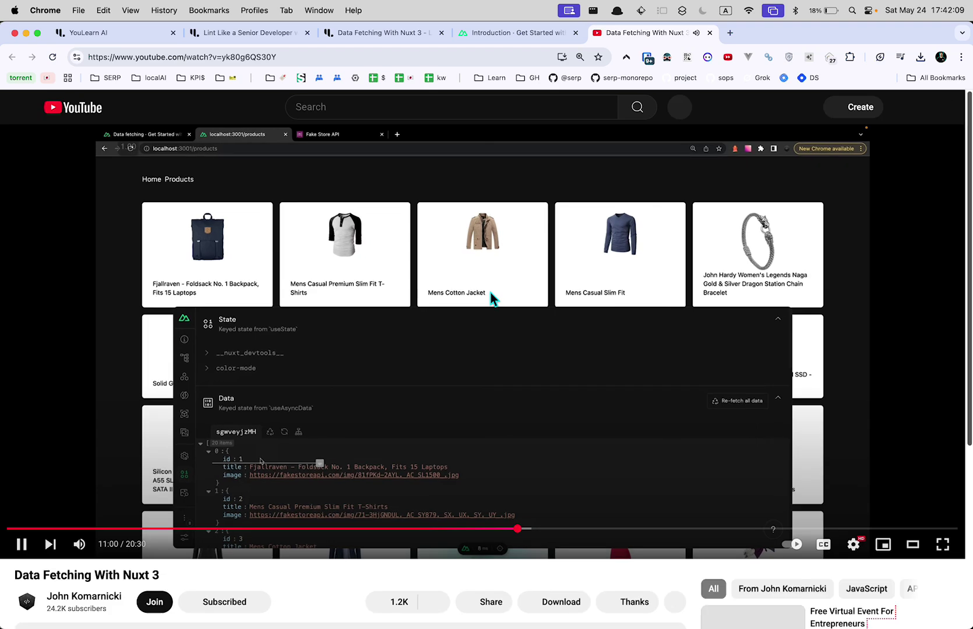
pyautogui.click(600, 341)
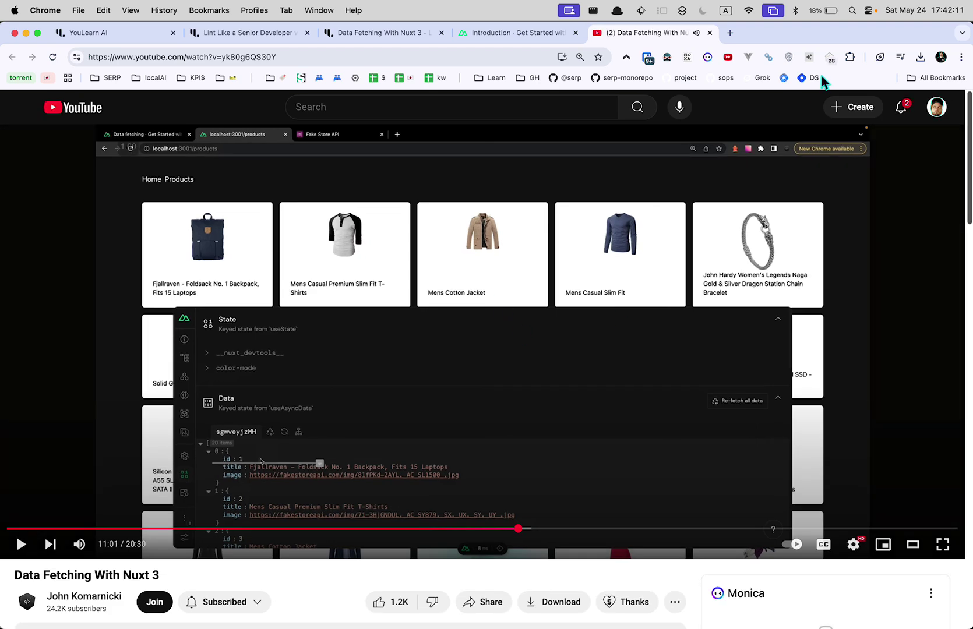
# In Monica's sidebar, browse All tools, Bots and Video features, then start ChatWebpage
pyautogui.click(707, 57)
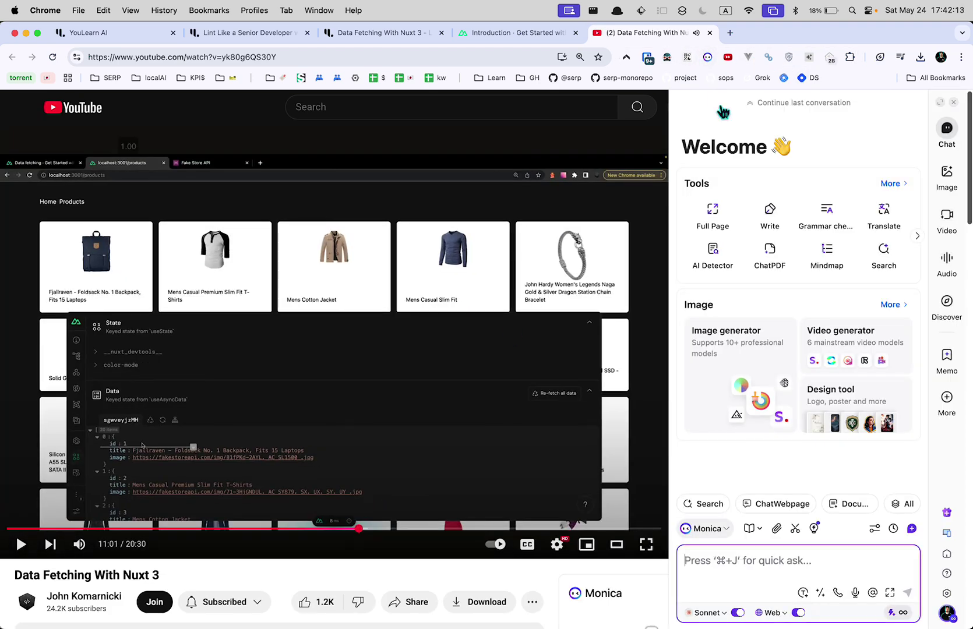
pyautogui.click(909, 506)
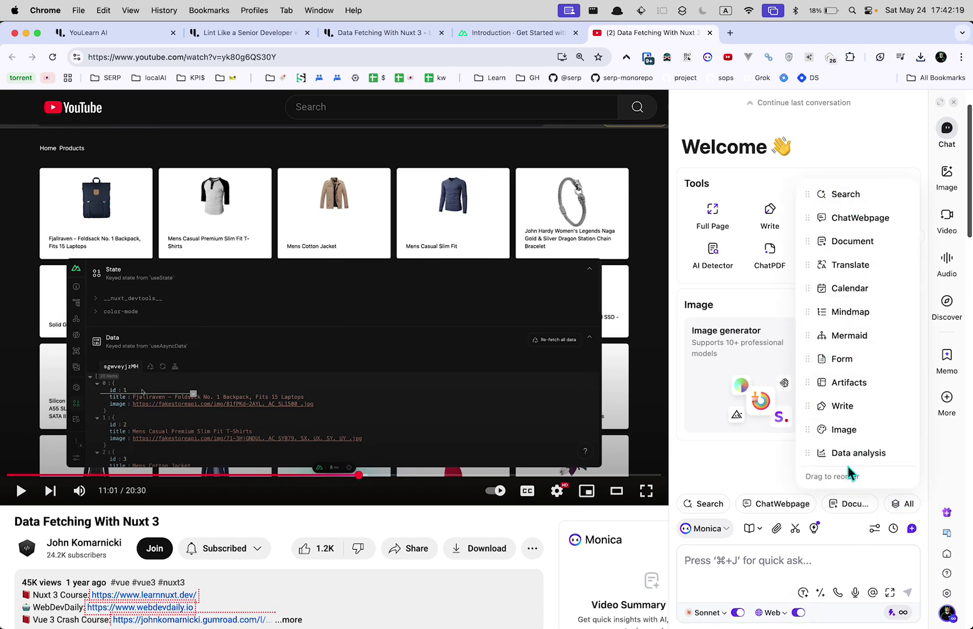
pyautogui.click(825, 570)
pyautogui.click(722, 529)
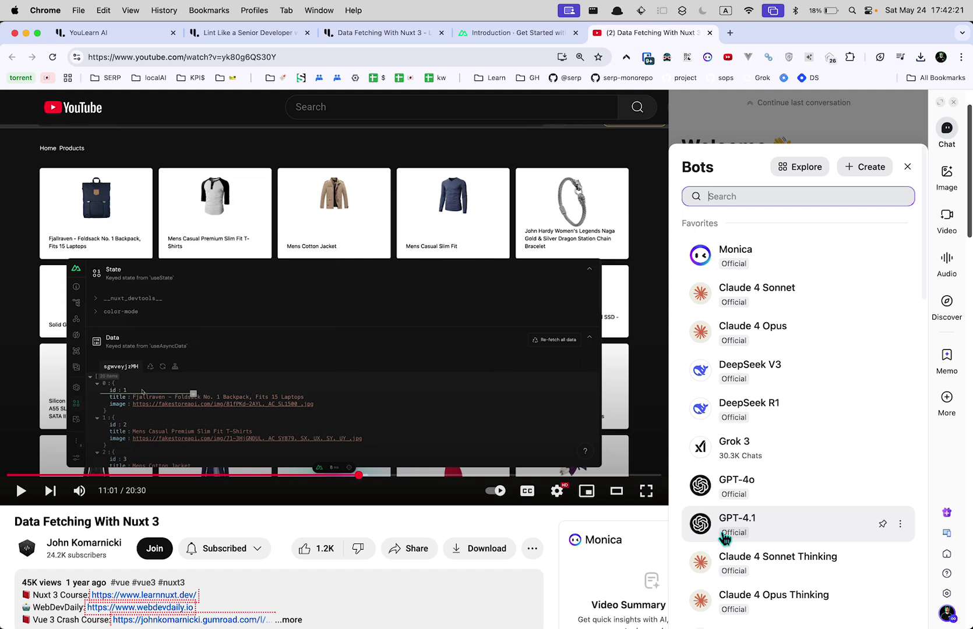
pyautogui.click(907, 167)
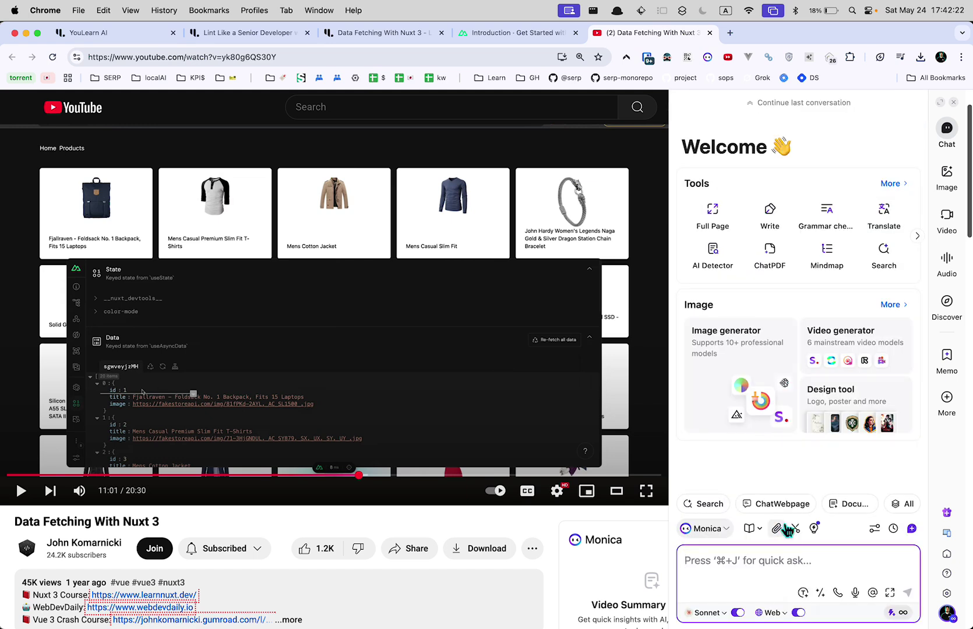
pyautogui.moveTo(757, 533)
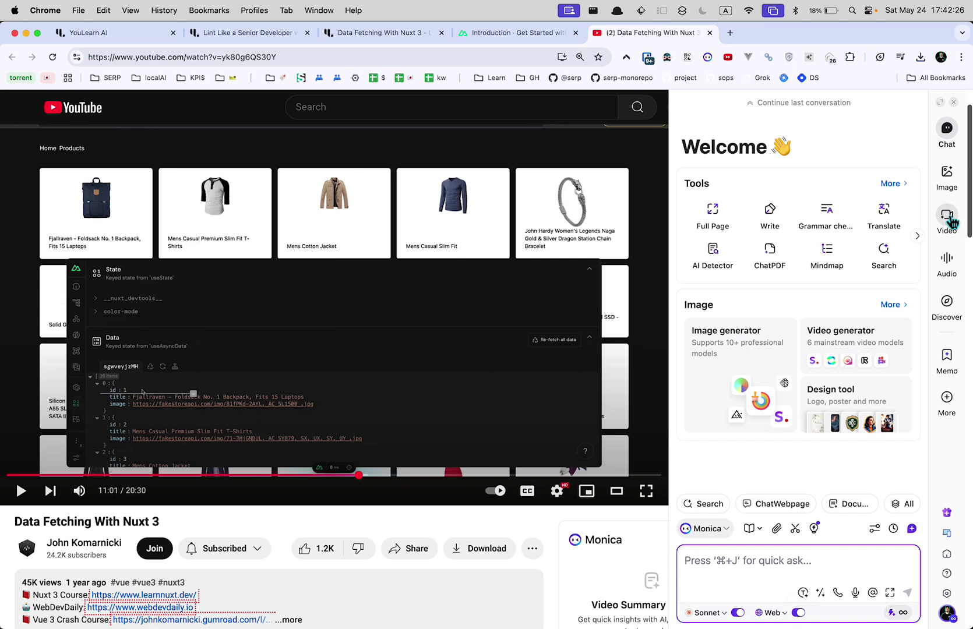
pyautogui.click(948, 218)
pyautogui.click(947, 129)
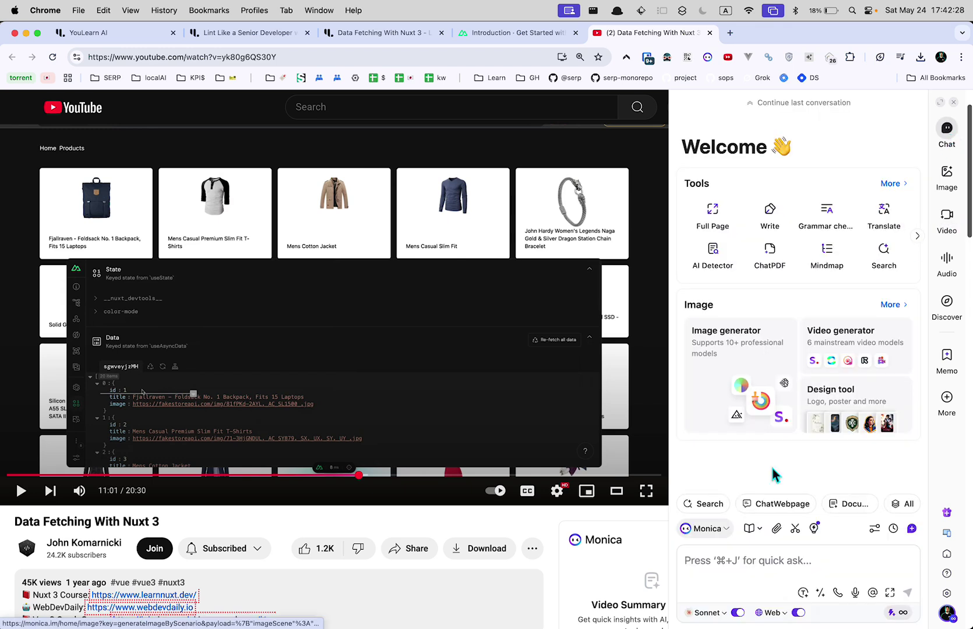
pyautogui.click(789, 509)
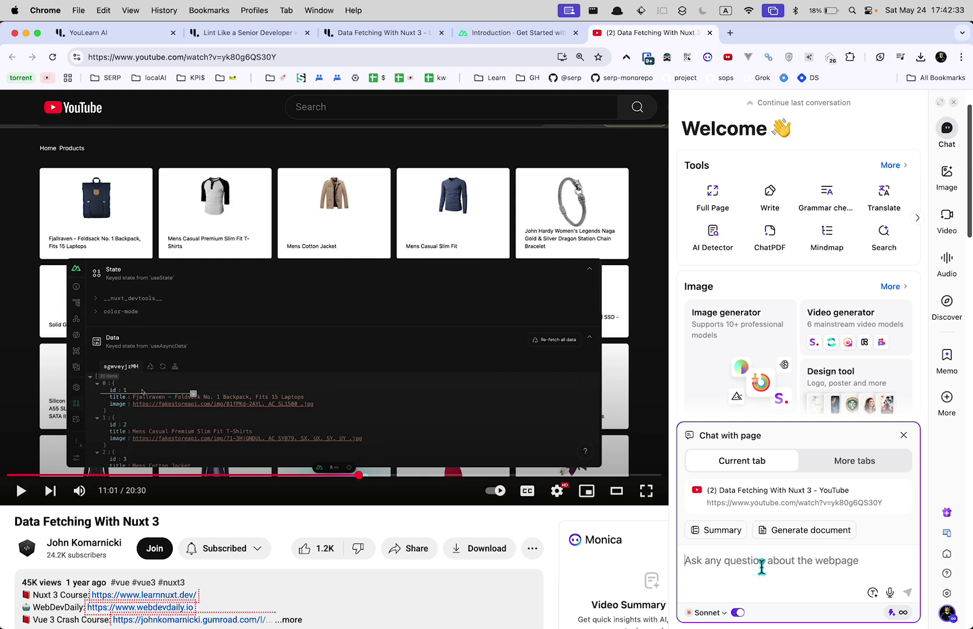
# Type 'make a quiz about' in Monica's input and always allow Claude's integration
pyautogui.write('m')
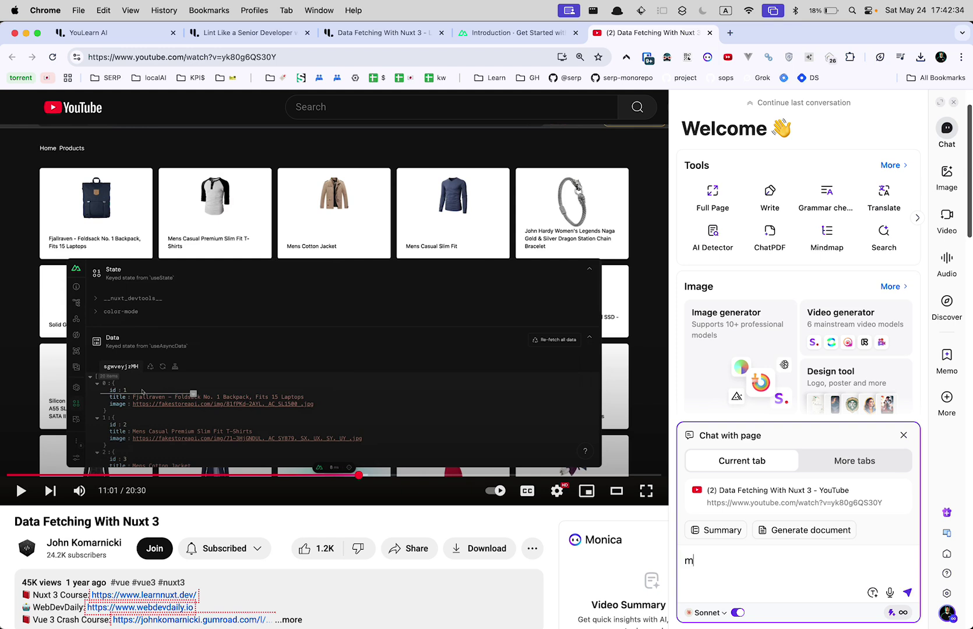
pyautogui.write('ake a quiz about')
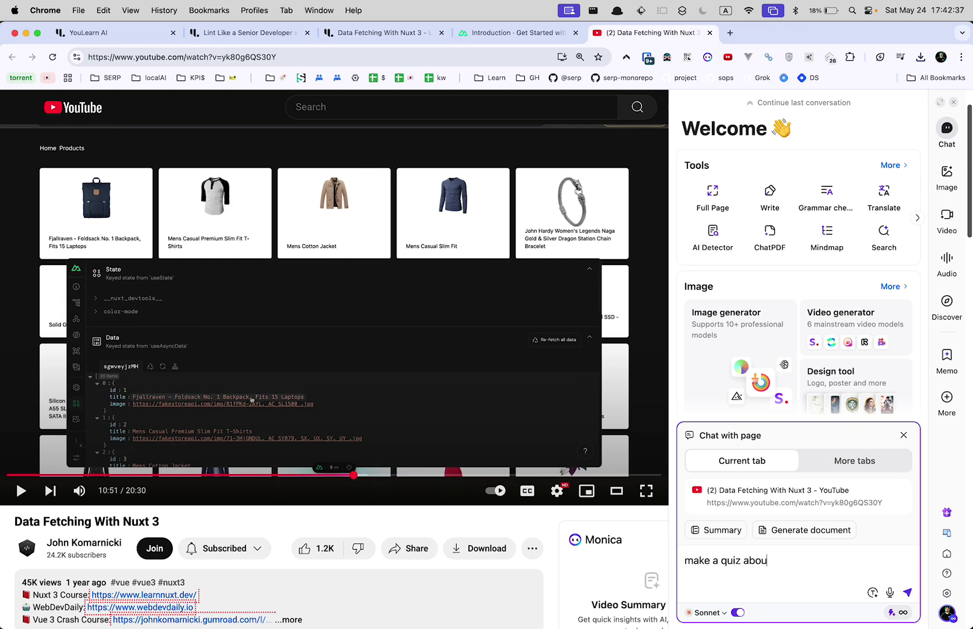
pyautogui.press('super+Tab')
pyautogui.click(527, 408)
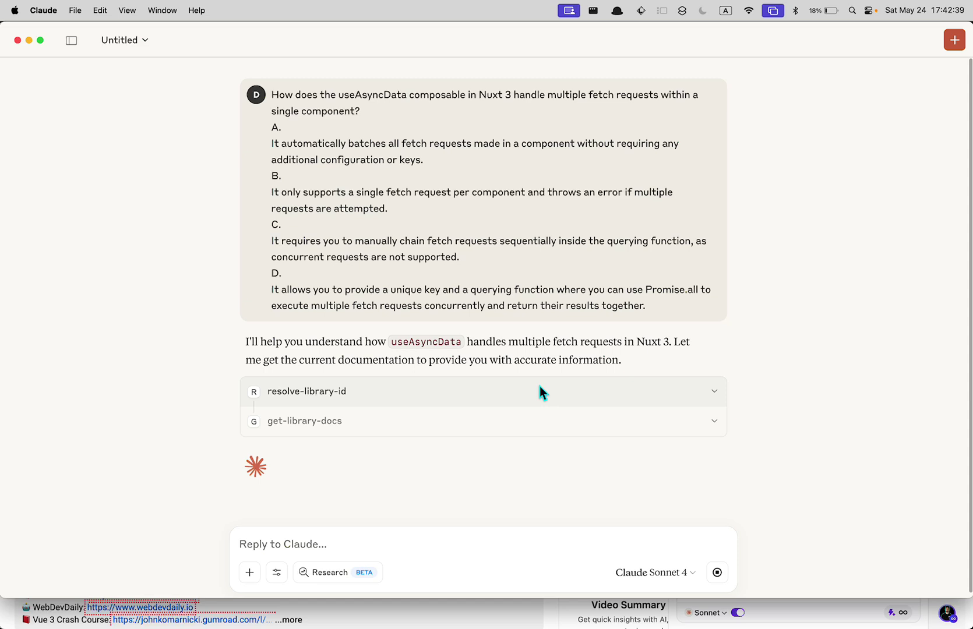
# Copy 'useAsyncData composable' from ChatGPT, paste it into Monica's request and send it
pyautogui.press('super+Tab')
pyautogui.press('super+Tab')
pyautogui.press('super+Tab')
pyautogui.scroll(5, 436, 270)
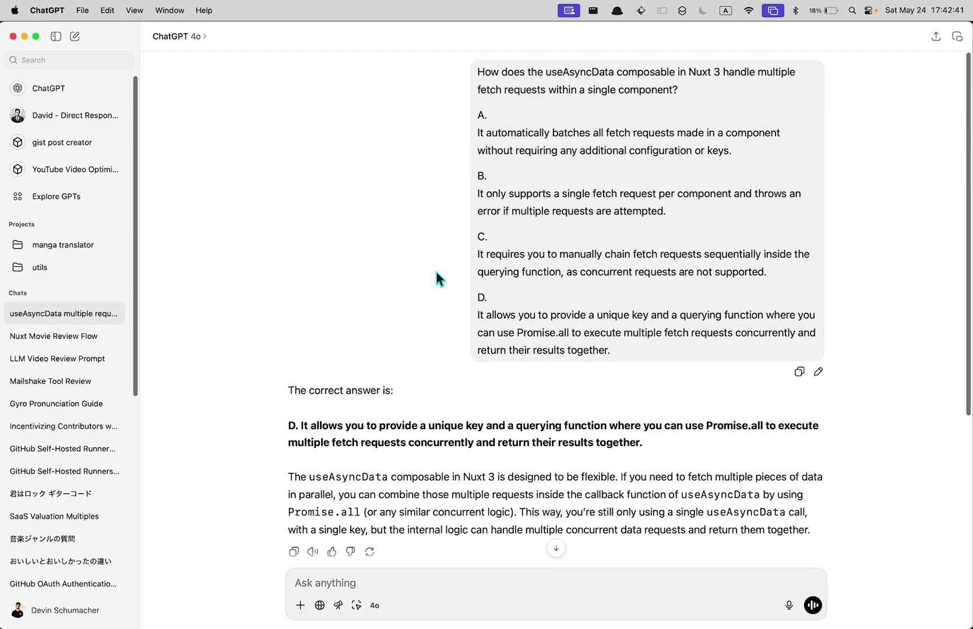
pyautogui.doubleClick(565, 71)
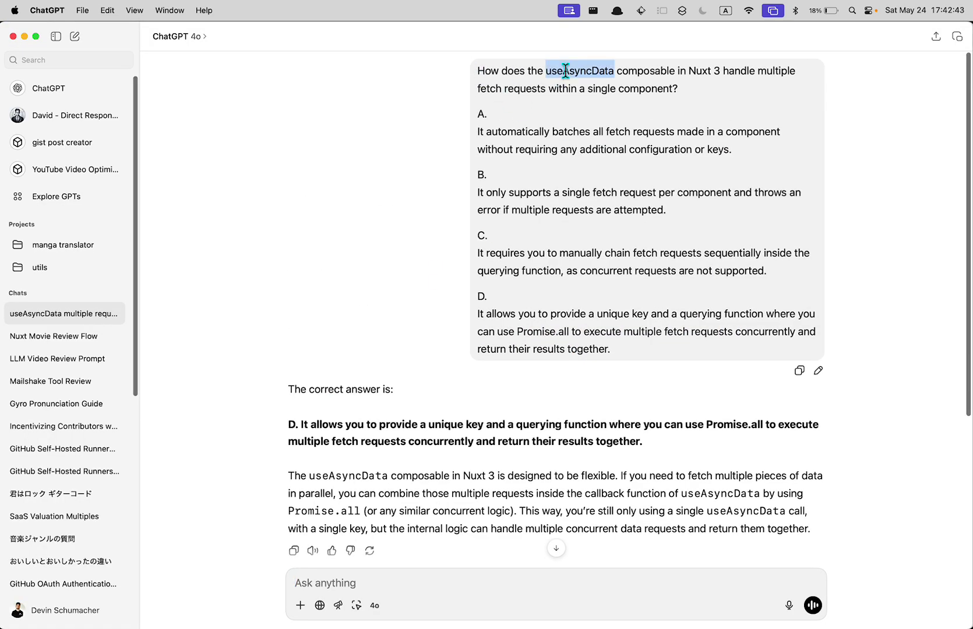
pyautogui.click(646, 70)
pyautogui.moveTo(569, 70); pyautogui.dragTo(681, 75)
pyautogui.press('super+c')
pyautogui.press('super+Tab')
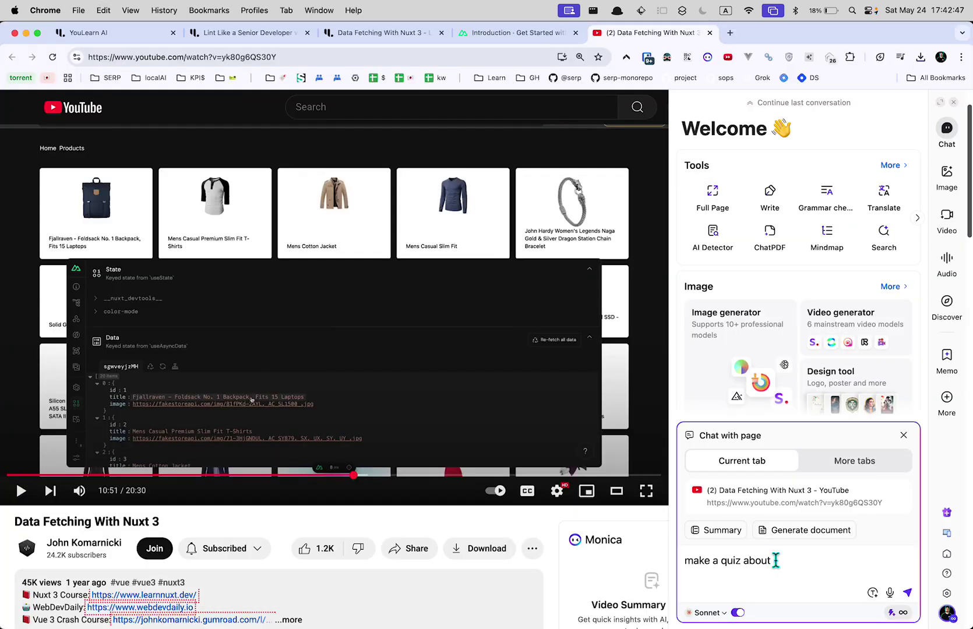
pyautogui.press('super+v')
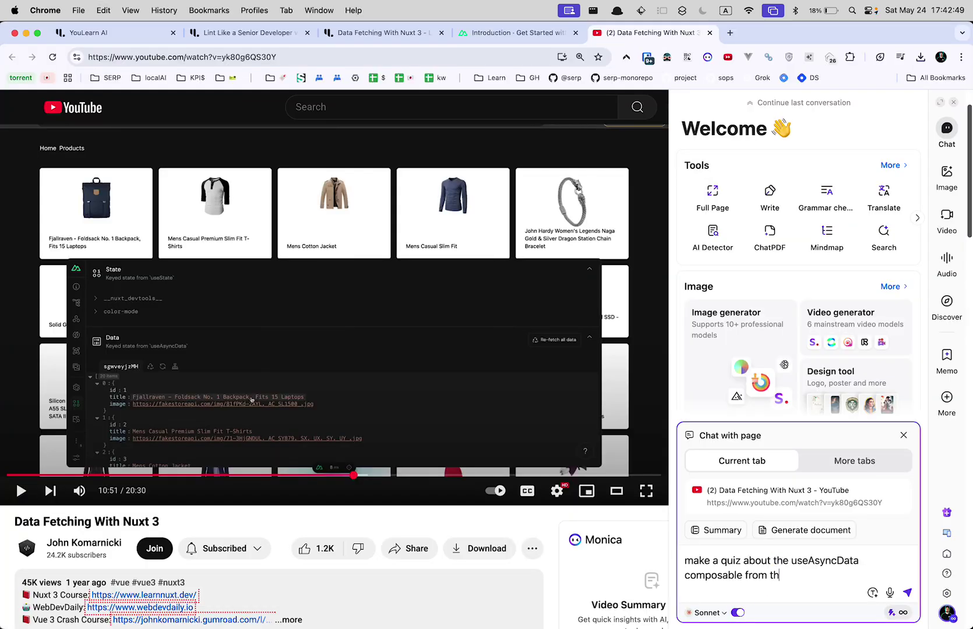
pyautogui.press('Return')
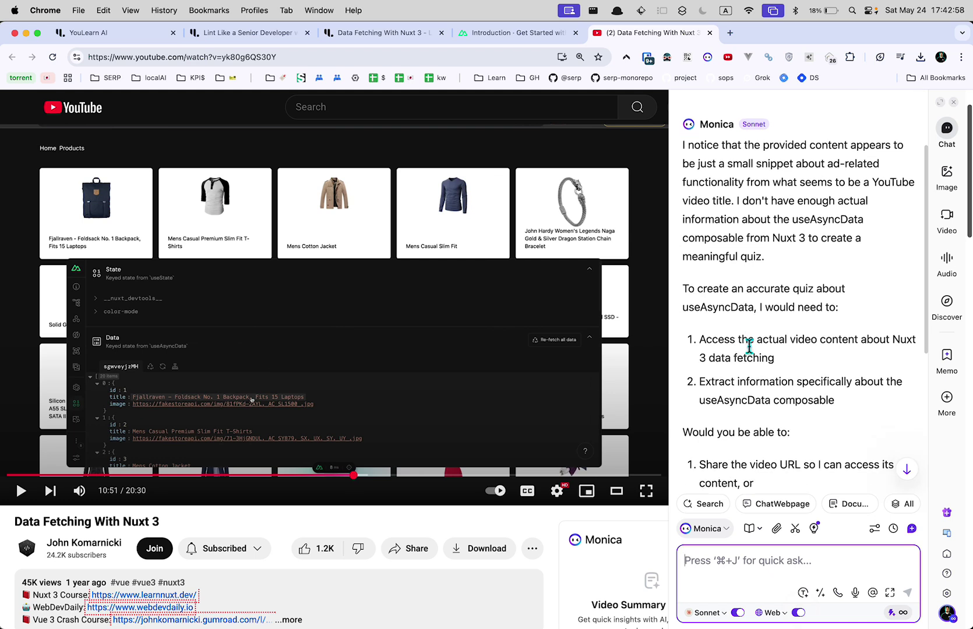
# Read Monica's reply asking for the video URL and select the video's web address
pyautogui.moveTo(683, 239); pyautogui.dragTo(812, 319)
pyautogui.click(811, 320)
pyautogui.scroll(-3, 811, 320)
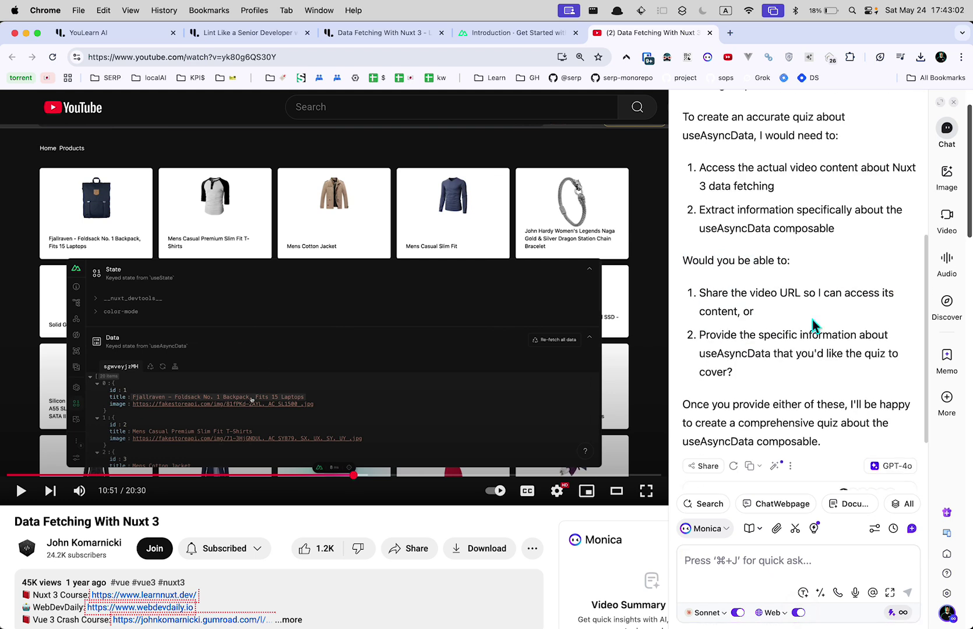
pyautogui.press('super+l')
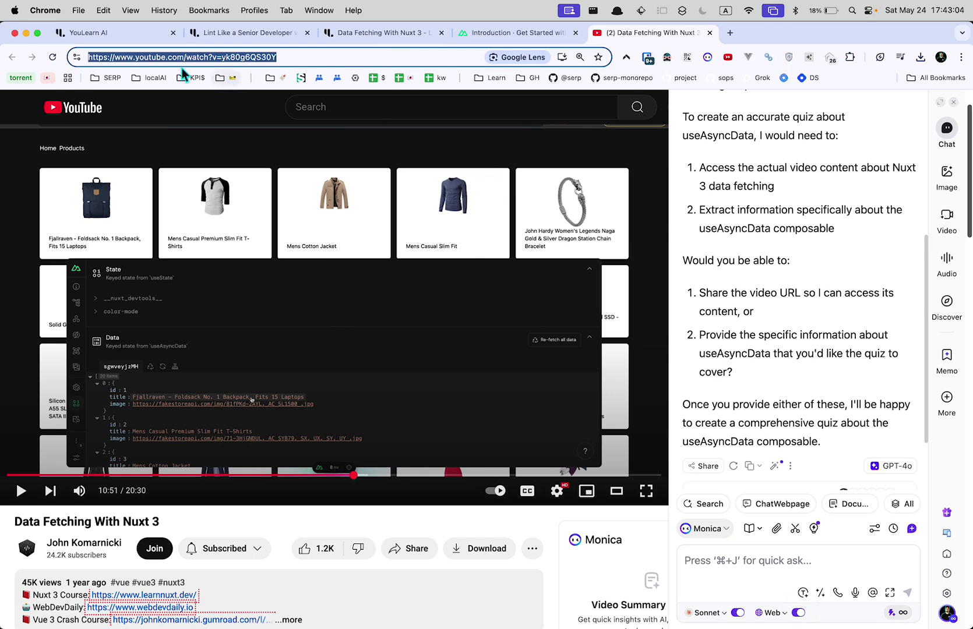
# Reload the YouTube video page, reopen Monica (Cmd+M) and restore the useAsyncData conversation
pyautogui.press('Return')
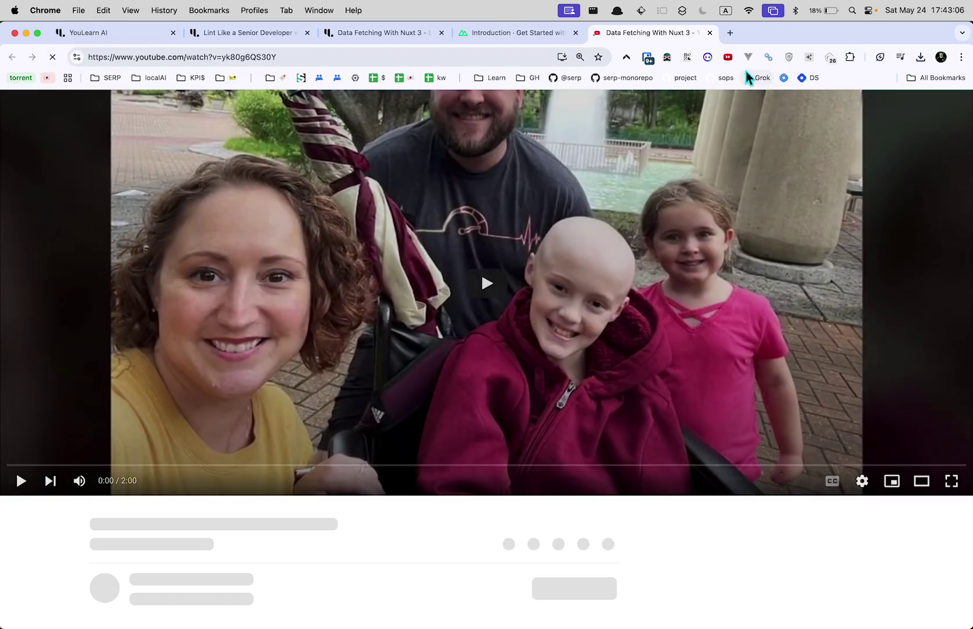
pyautogui.press('super+m')
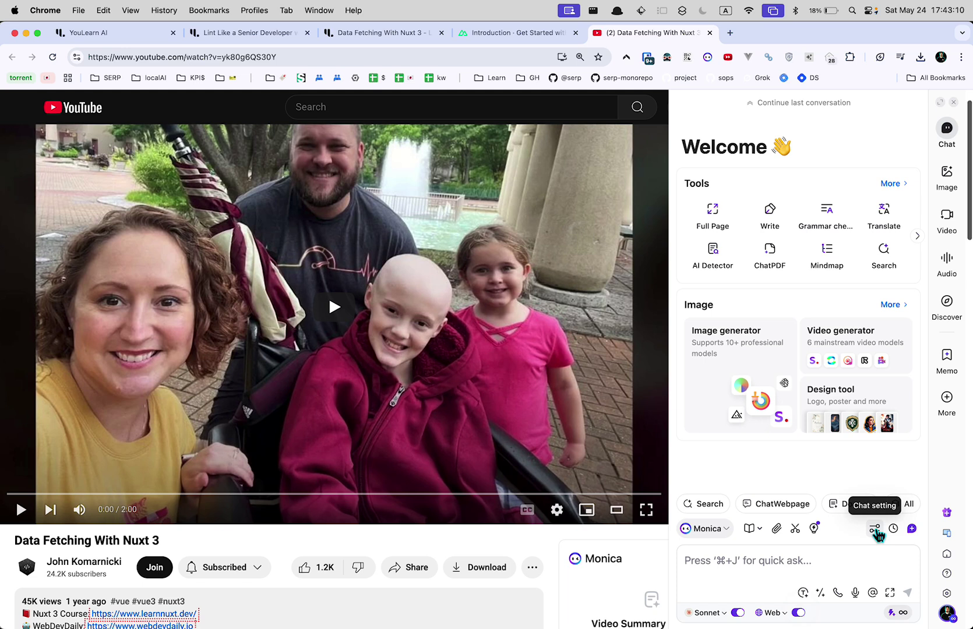
pyautogui.moveTo(757, 530)
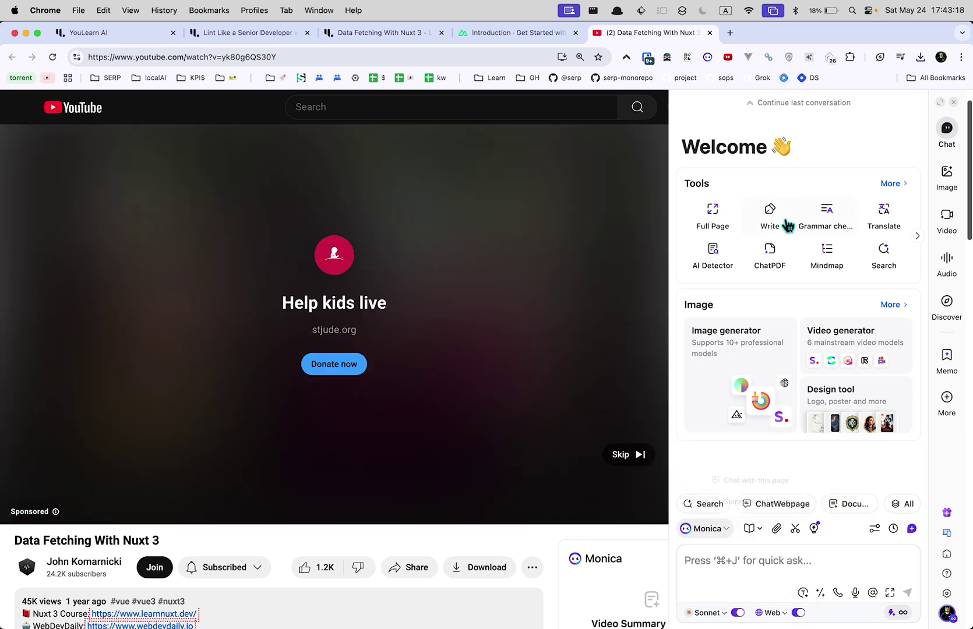
pyautogui.click(811, 105)
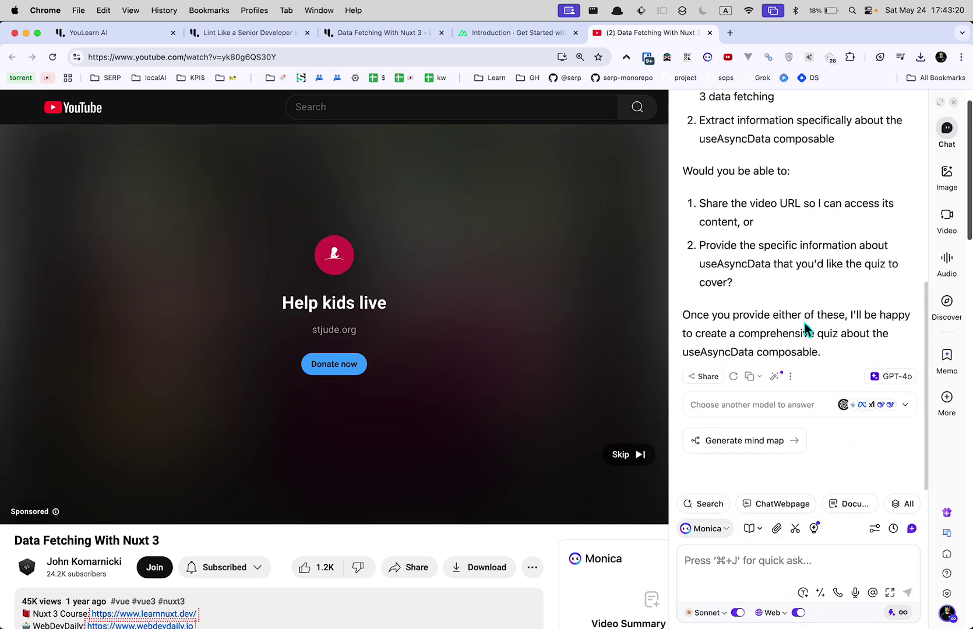
# Look over the other answering models, then send the 'Generate mind map' suggestion
pyautogui.scroll(2, 808, 330)
pyautogui.scroll(-2, 808, 330)
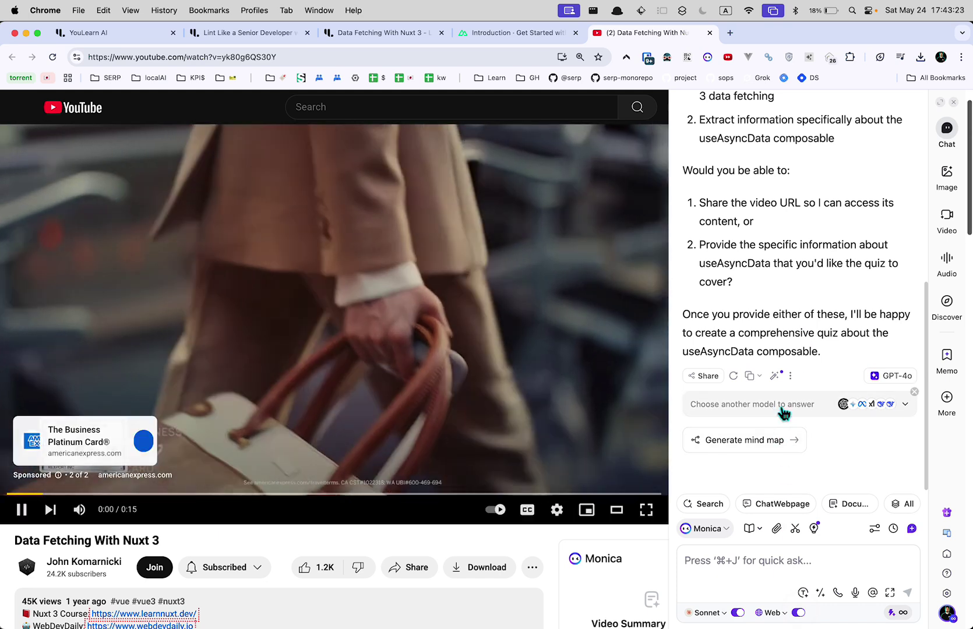
pyautogui.click(782, 408)
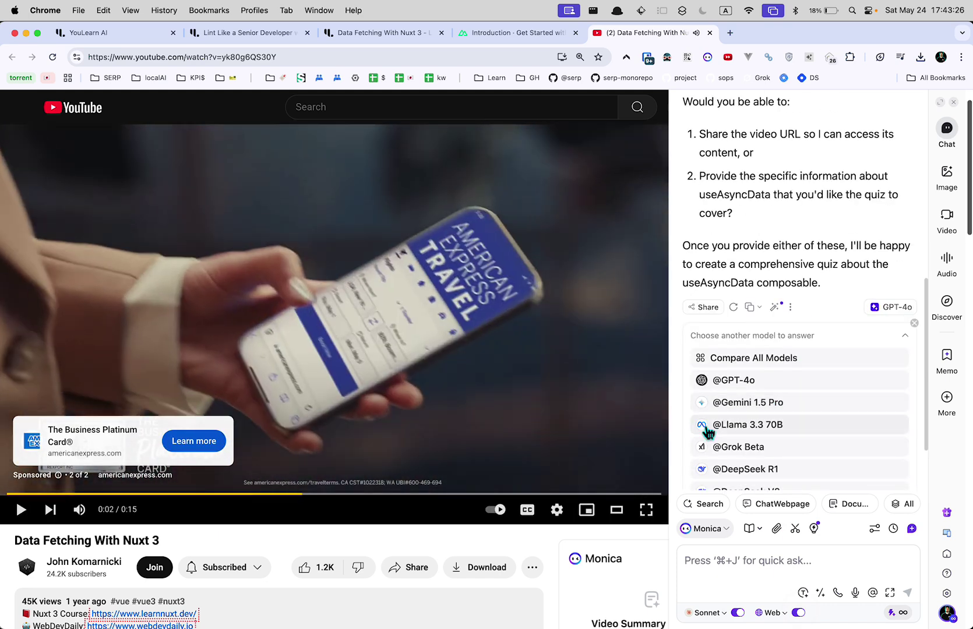
pyautogui.scroll(-3, 717, 441)
pyautogui.click(740, 447)
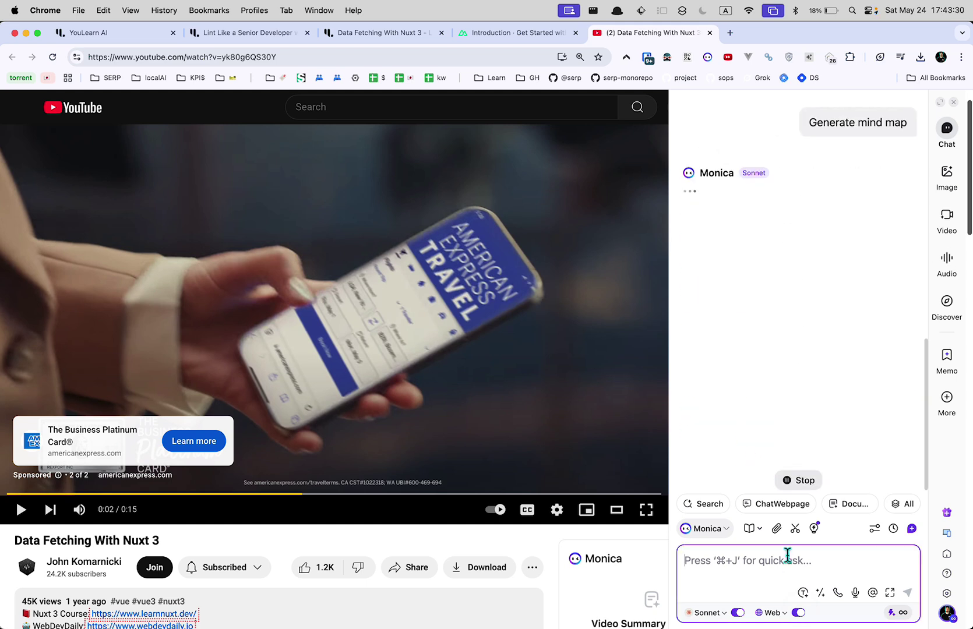
# Review the 'useAsyncData in Nuxt 3' mind map, opening then closing the earlier answer's editor
pyautogui.scroll(10, 832, 325)
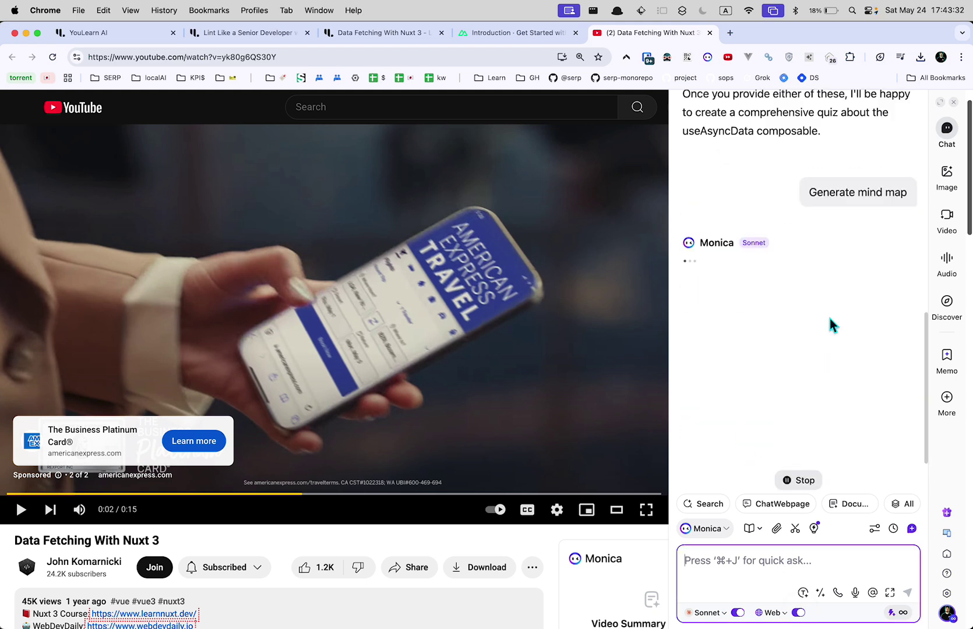
pyautogui.scroll(-3, 830, 315)
pyautogui.scroll(-3, 821, 320)
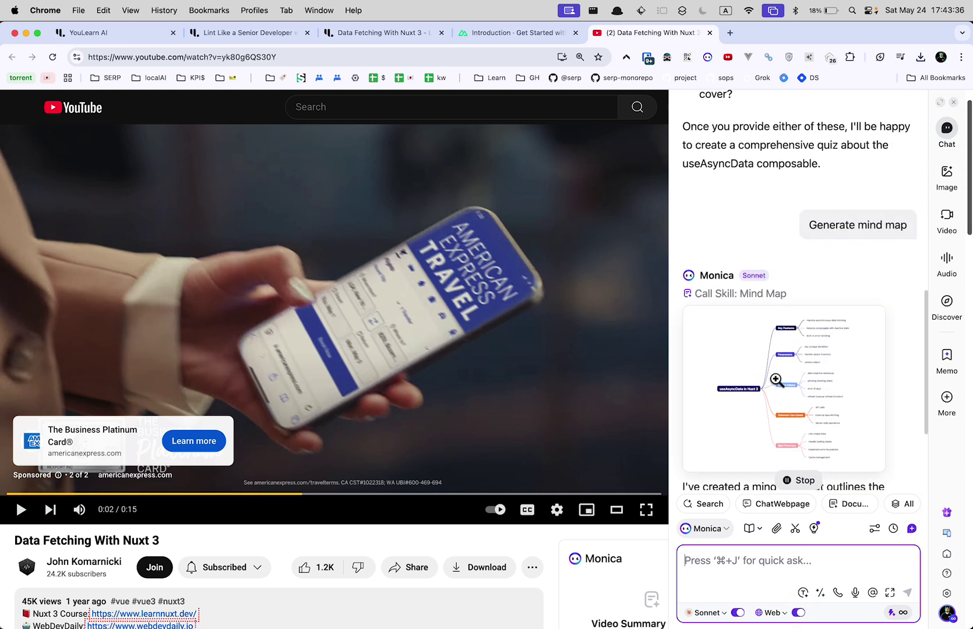
pyautogui.scroll(3, 775, 379)
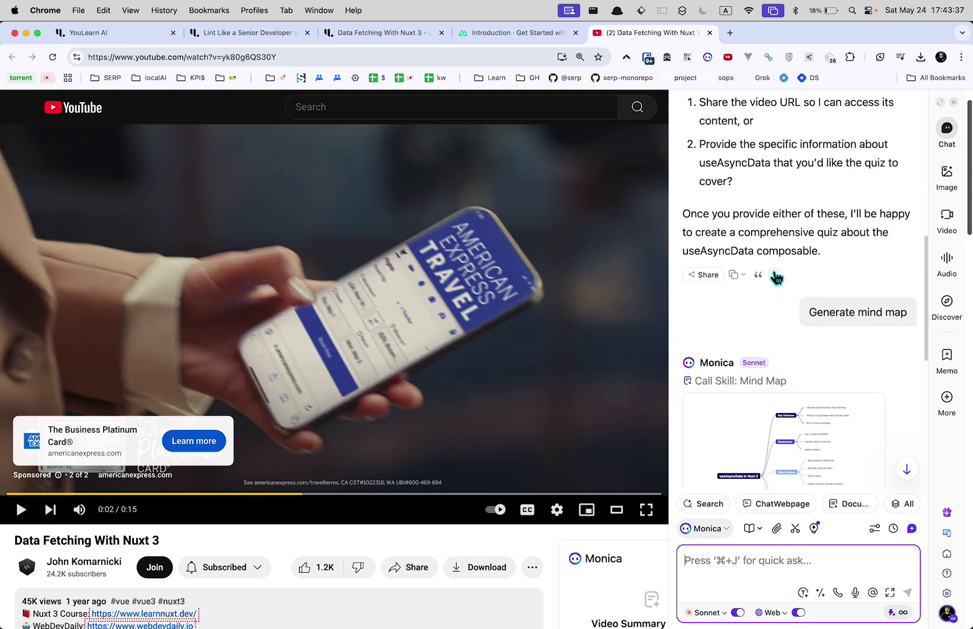
pyautogui.click(776, 278)
pyautogui.click(800, 355)
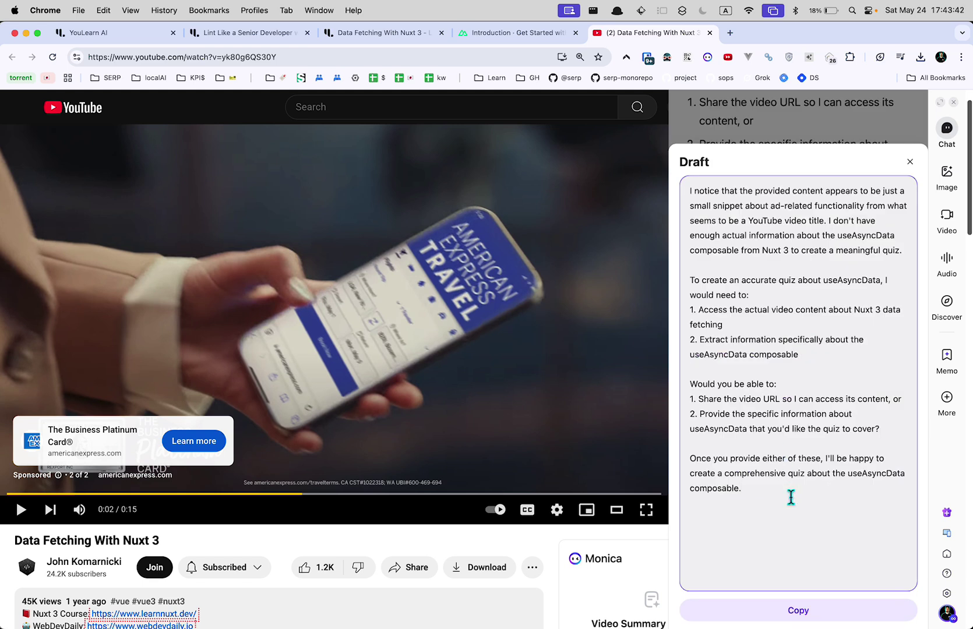
pyautogui.click(912, 162)
# Reopen the earlier useAsyncData quiz request for editing to resubmit it
pyautogui.scroll(-2, 818, 355)
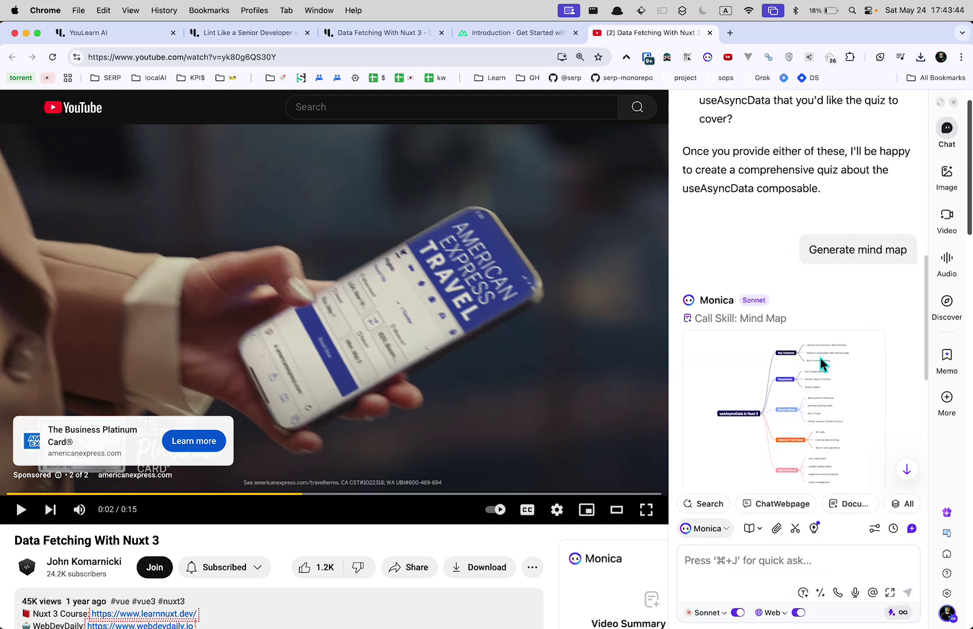
pyautogui.click(893, 245)
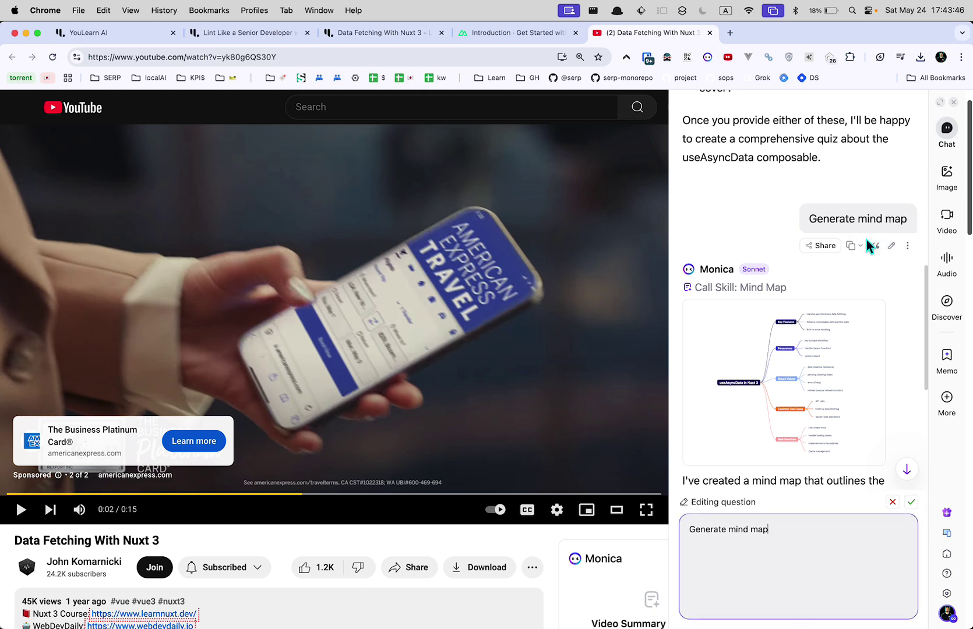
pyautogui.scroll(10, 829, 234)
pyautogui.scroll(3, 831, 238)
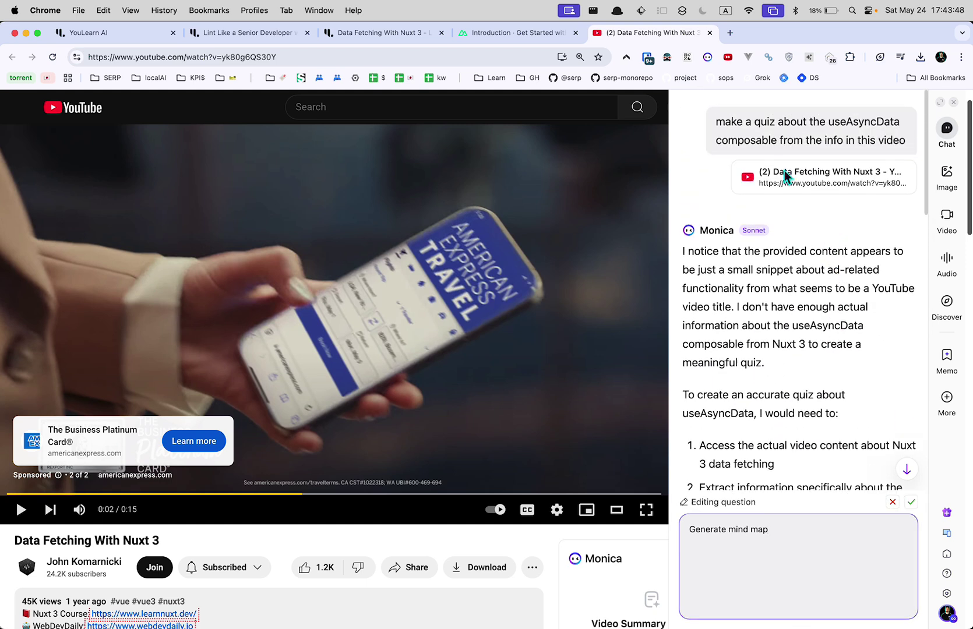
pyautogui.click(891, 210)
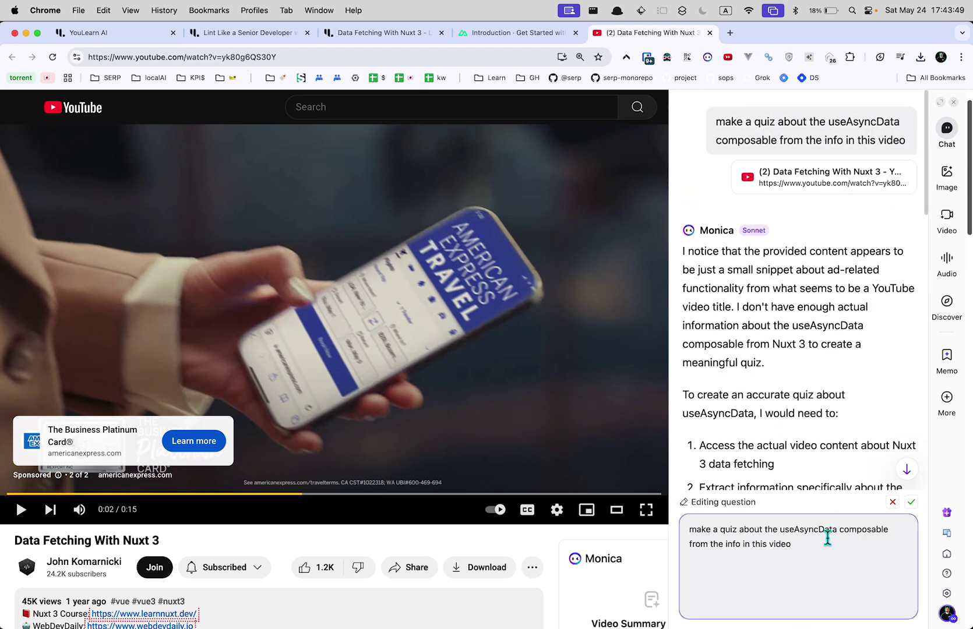
# Regenerate Monica's useAsyncData quiz, view its web sources, and switch to the Nuxt docs tab
pyautogui.press('Return')
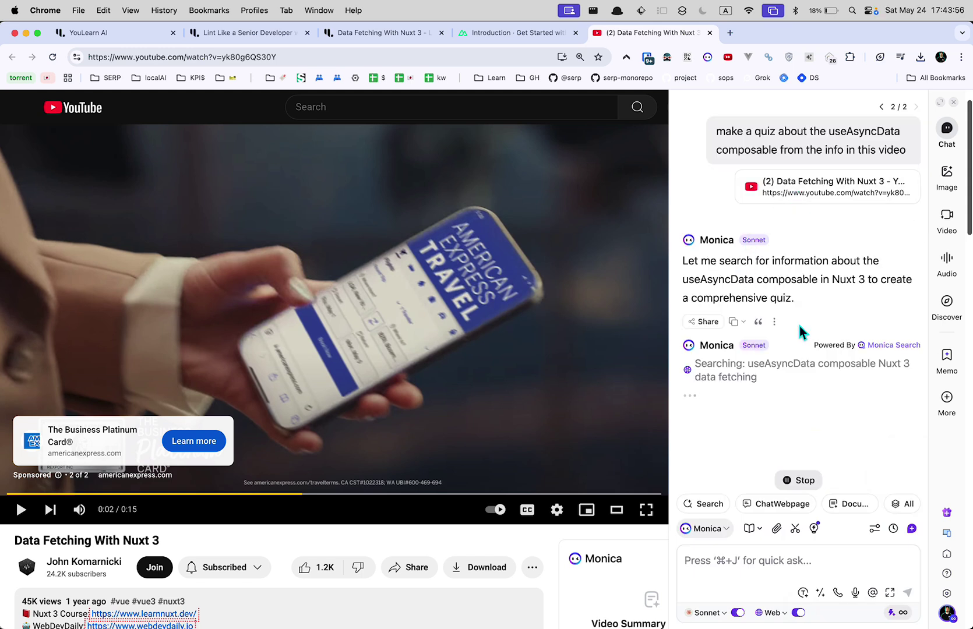
pyautogui.click(887, 402)
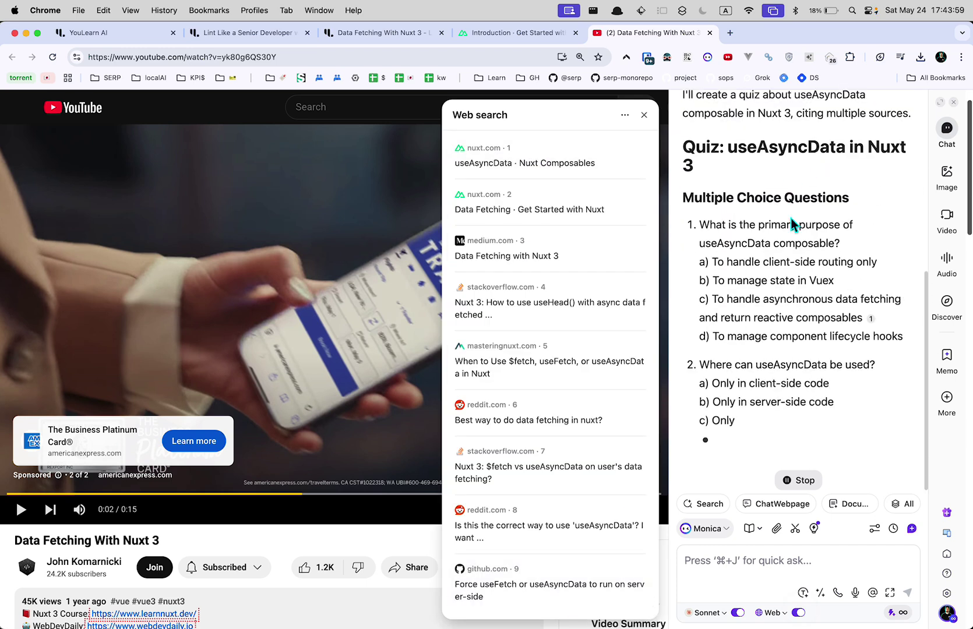
pyautogui.hotkey('ctrl', 'shift', 'Tab')
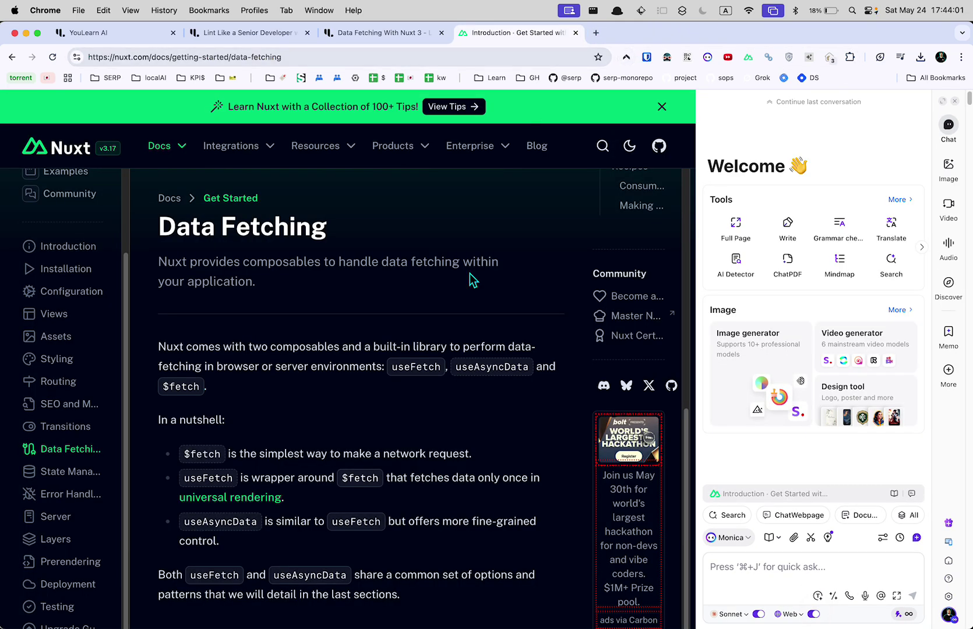
# Close the Nuxt docs tab and generate the video's 62 flashcards in YouLearn
pyautogui.press('super+w')
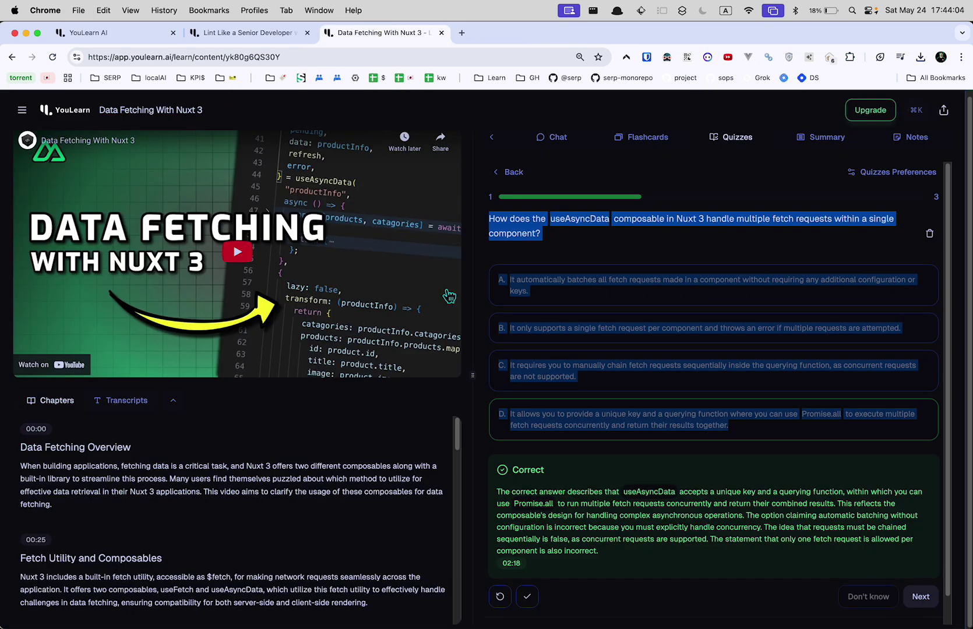
pyautogui.scroll(-2, 683, 515)
pyautogui.click(639, 140)
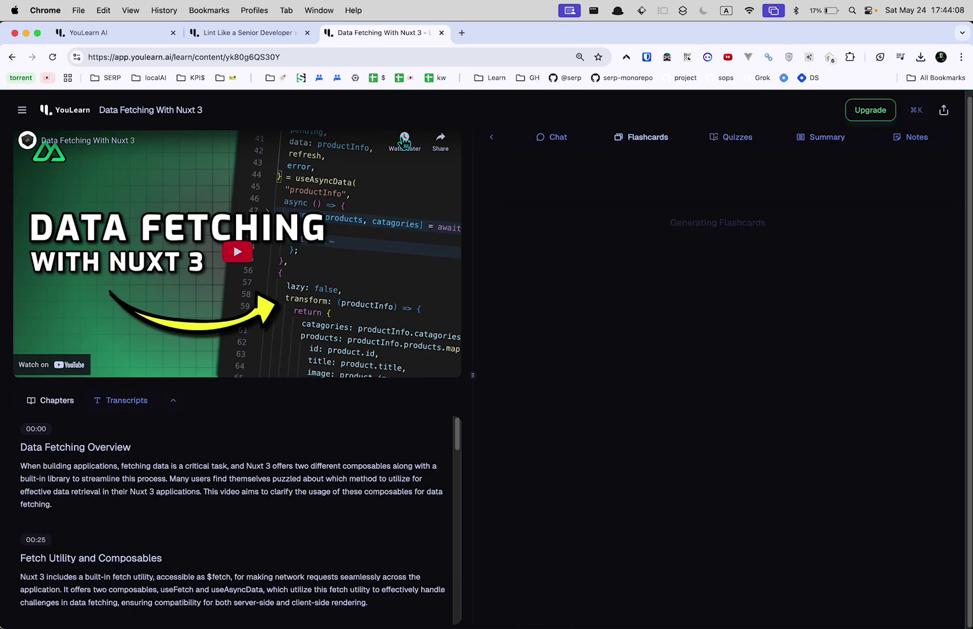
pyautogui.click(25, 111)
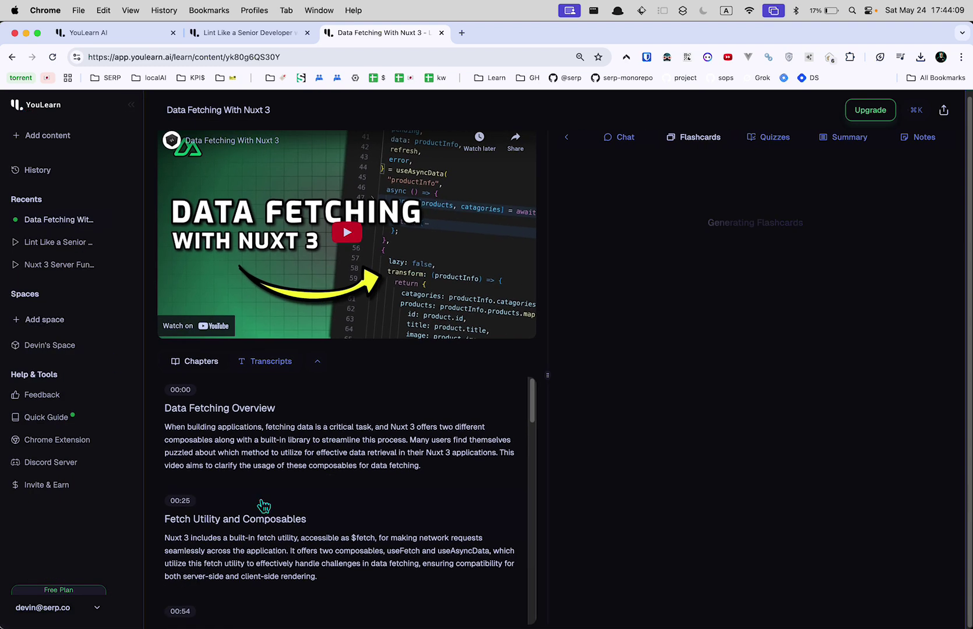
pyautogui.scroll(-10, 263, 506)
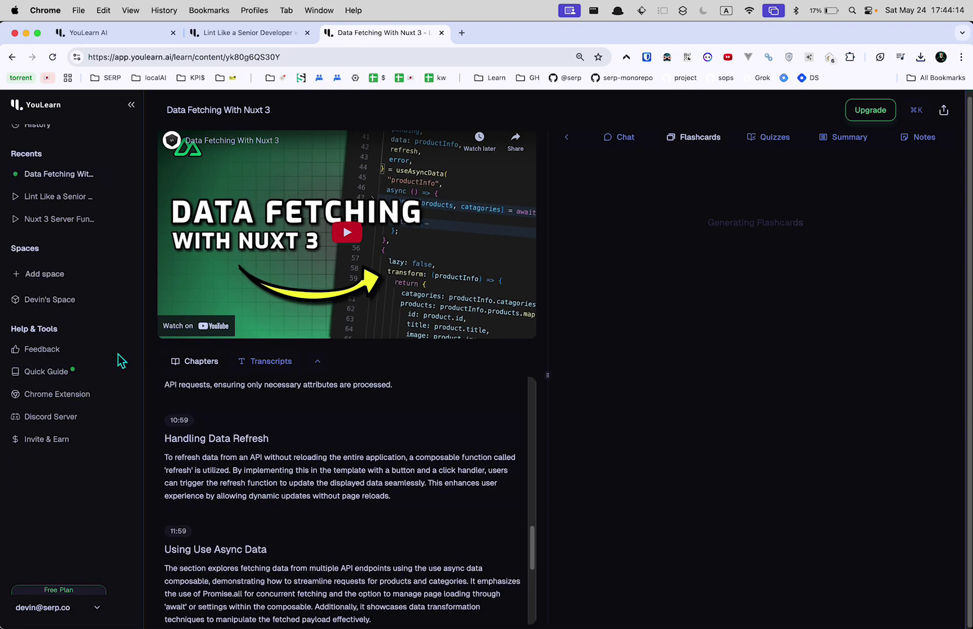
pyautogui.click(136, 108)
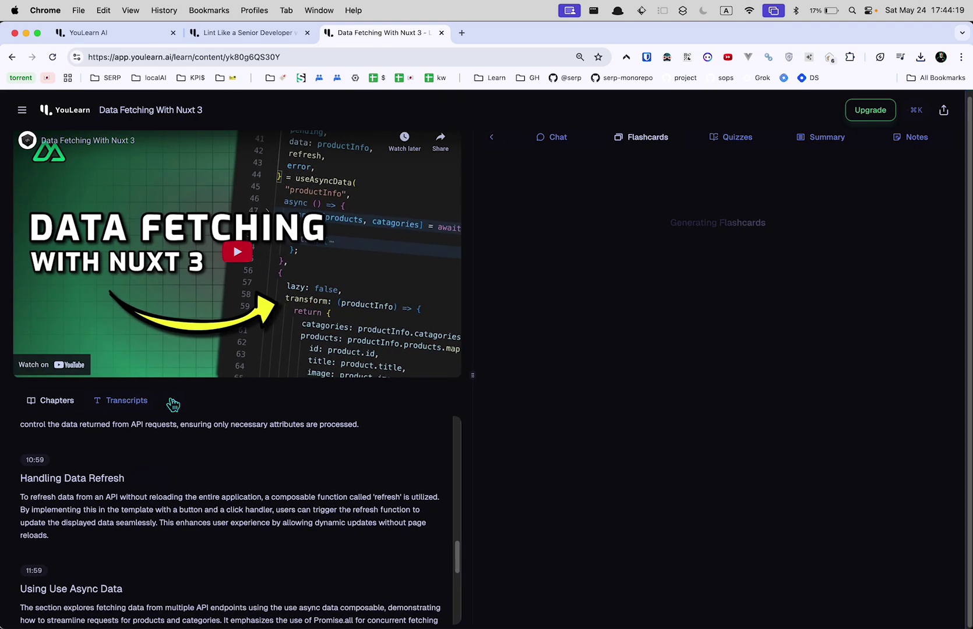
pyautogui.scroll(-4, 217, 496)
pyautogui.scroll(1, 219, 495)
pyautogui.scroll(10, 218, 495)
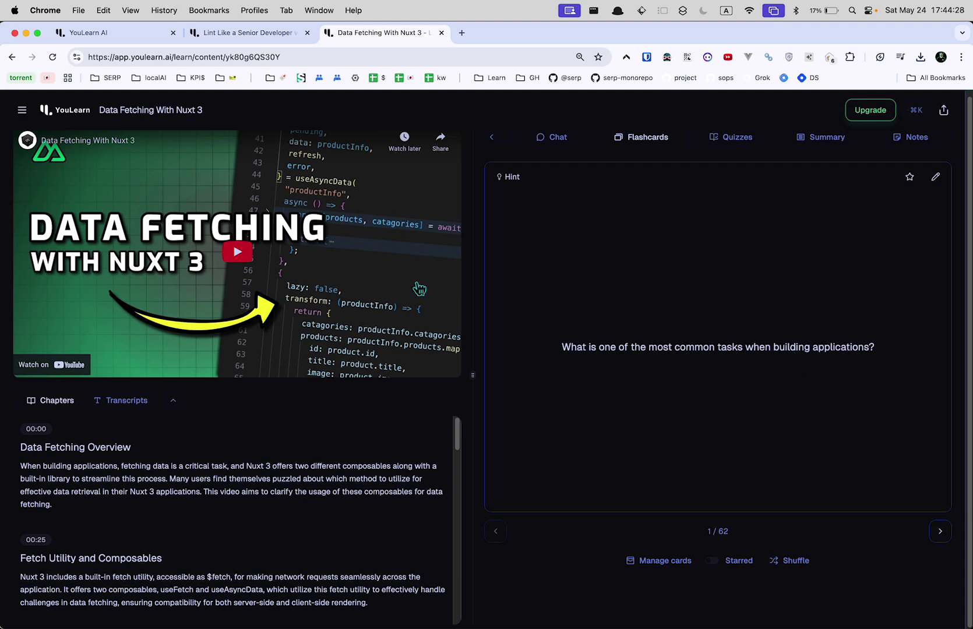
# Flip flashcard 1 to its answer and back, then do the same for card 2
pyautogui.click(669, 279)
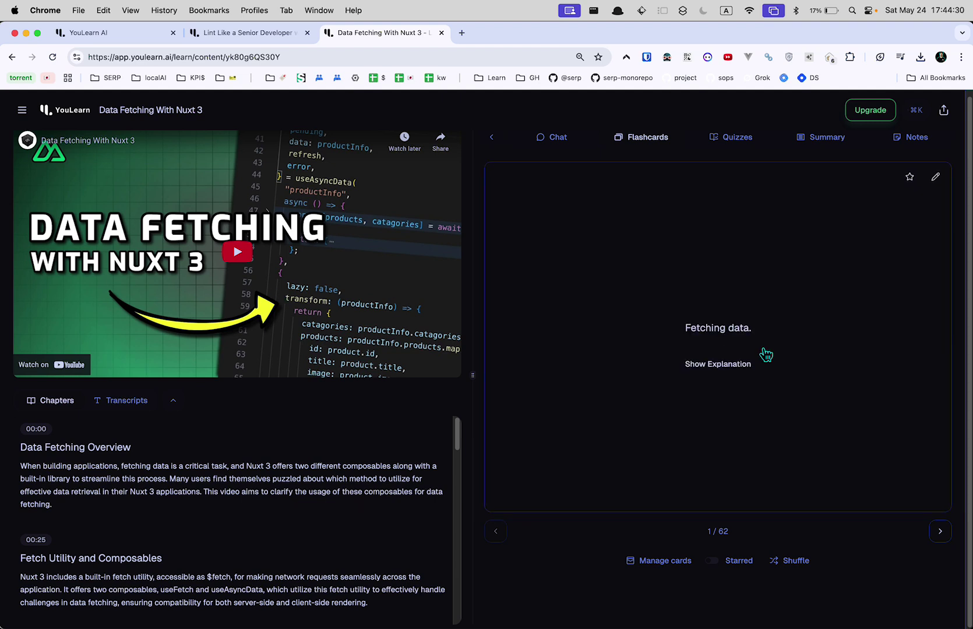
pyautogui.click(763, 350)
pyautogui.click(939, 532)
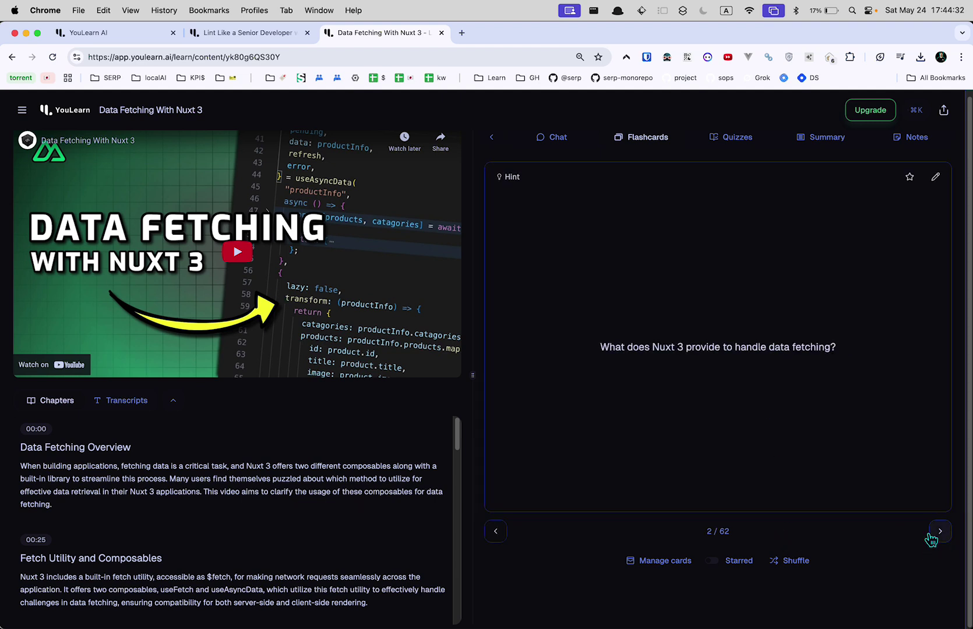
pyautogui.click(809, 419)
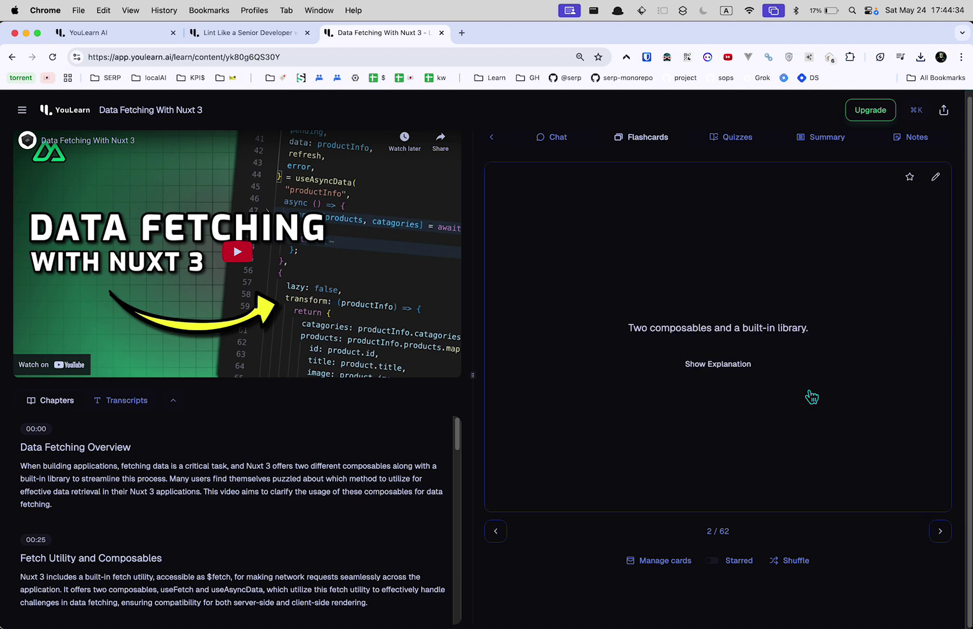
pyautogui.click(742, 200)
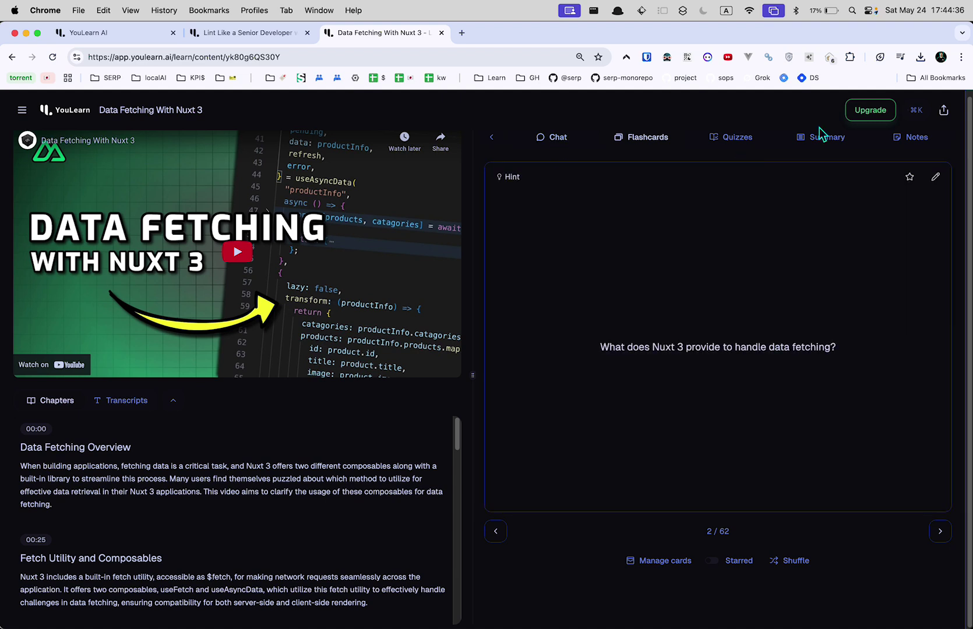
# Check the empty Notes, then open the Summary to generate the Nuxt 3 data-fetching overview
pyautogui.click(916, 138)
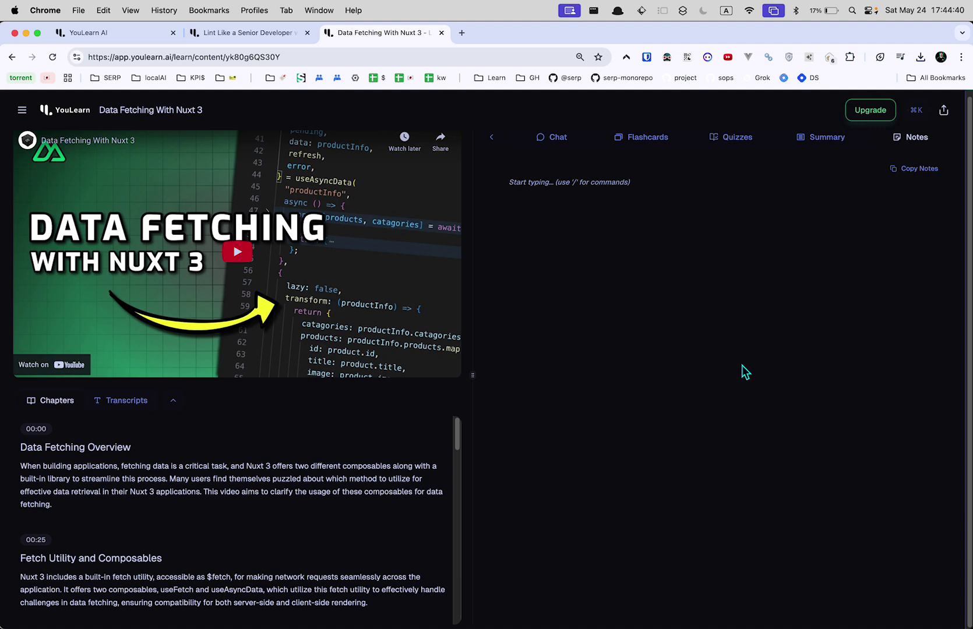
pyautogui.click(822, 141)
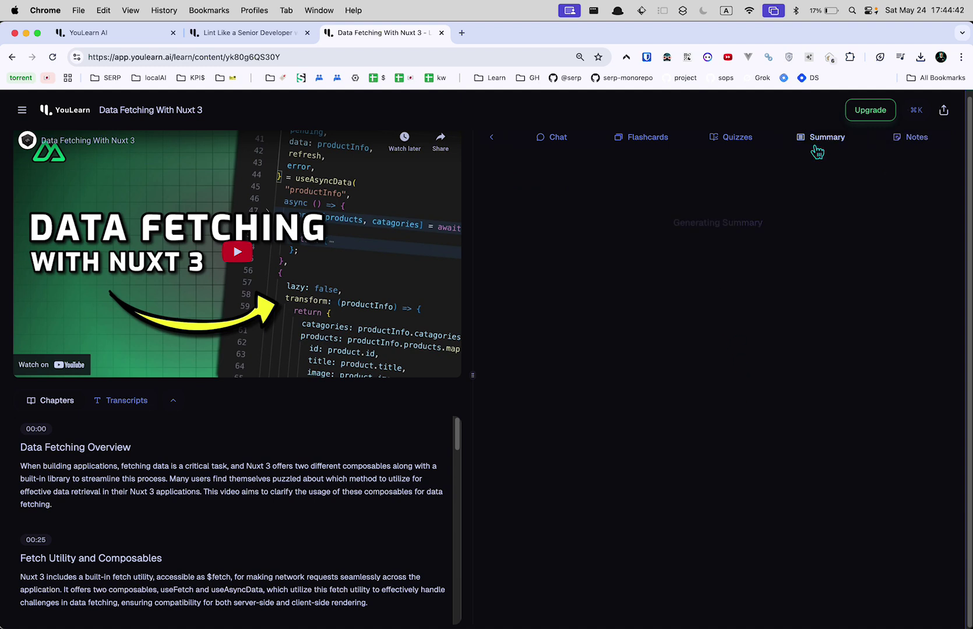